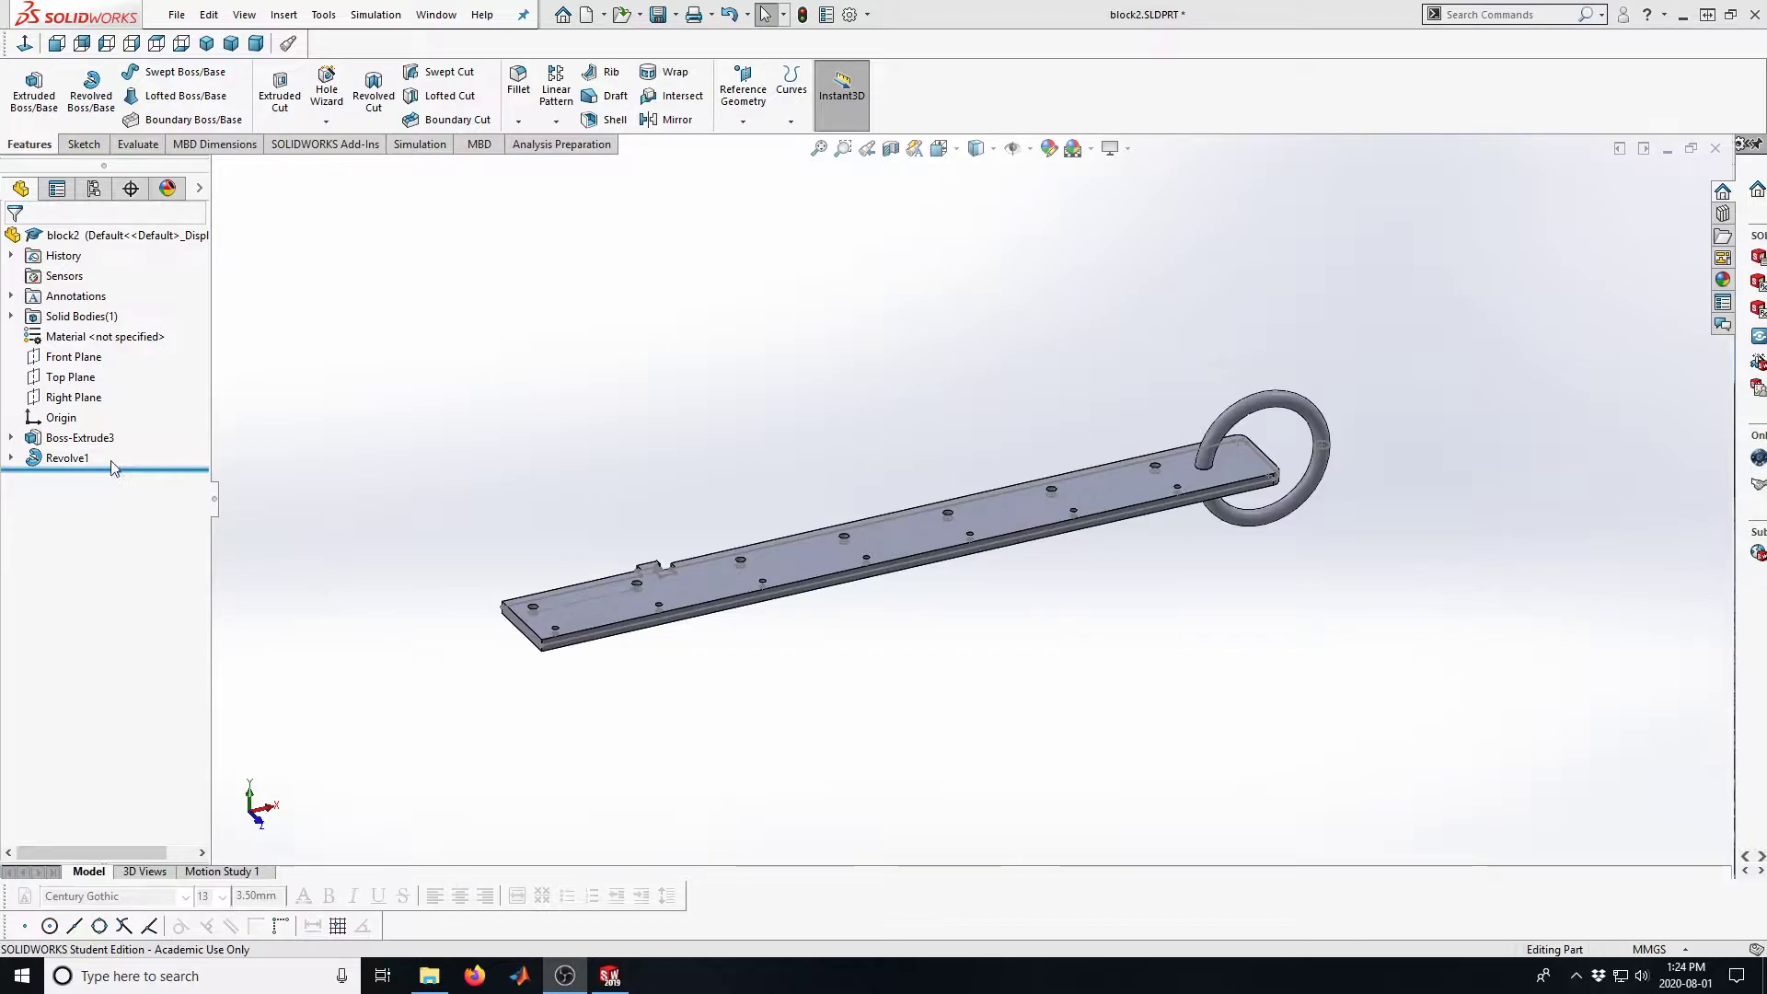
drag(114, 469, 171, 442)
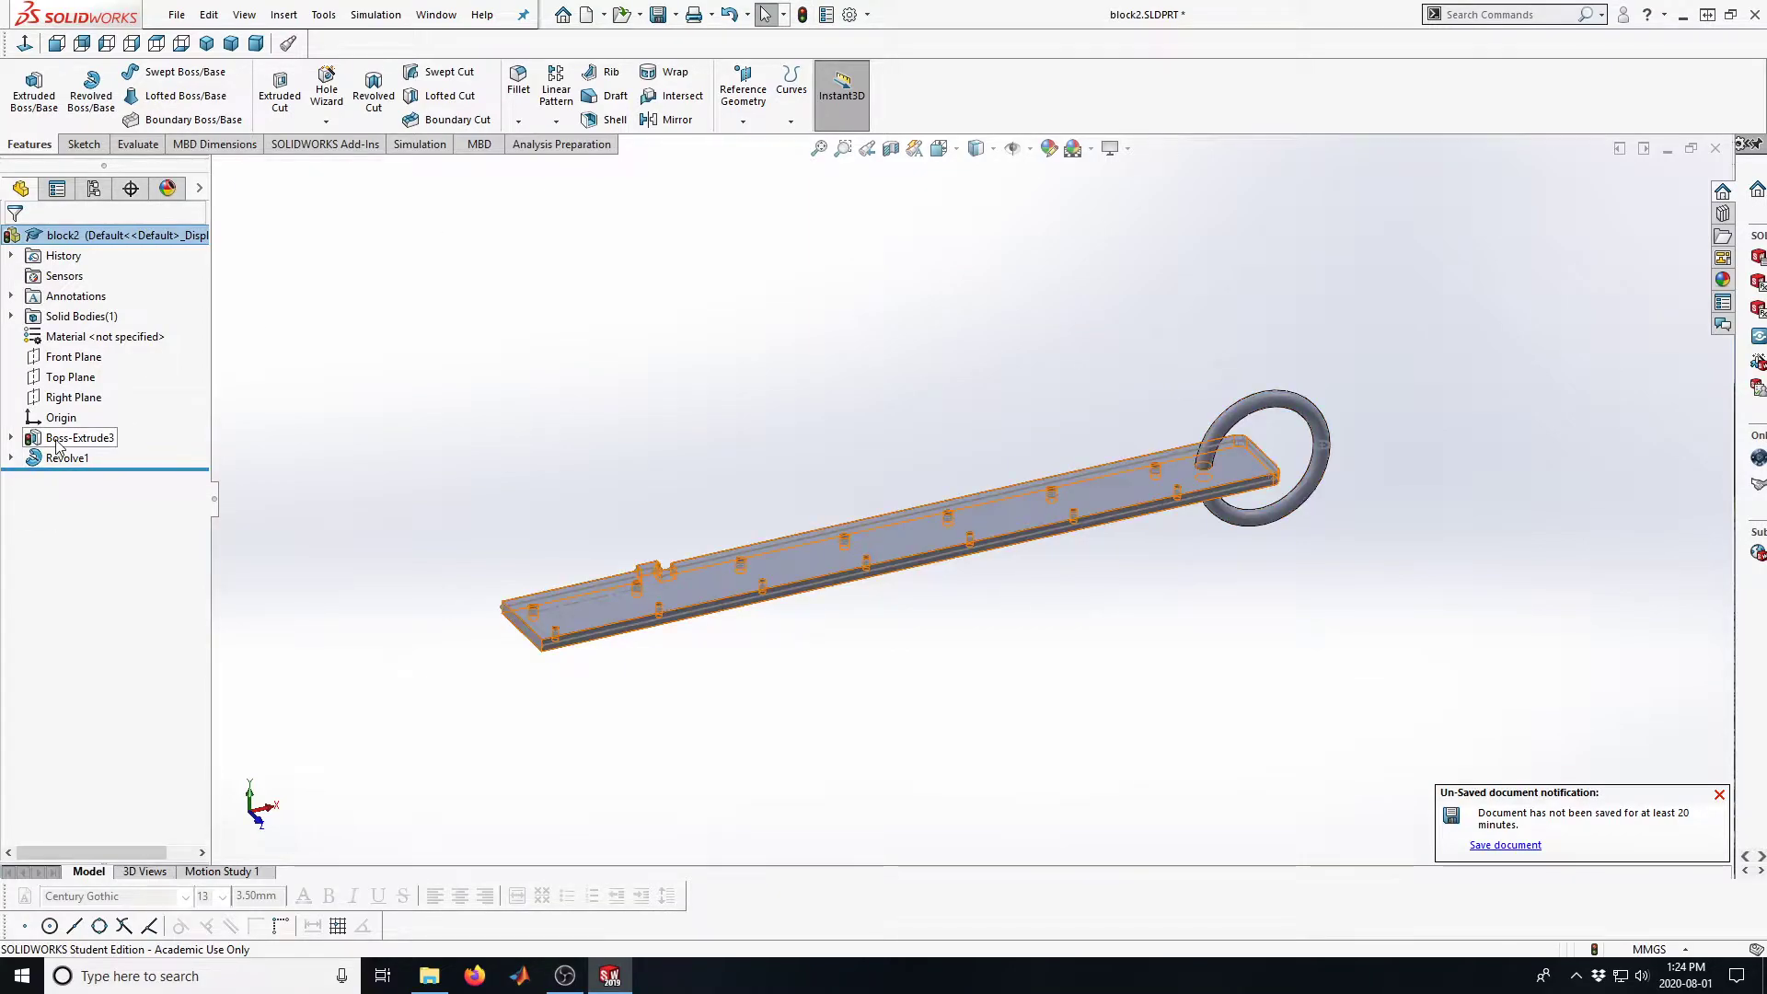
right_click(59, 446)
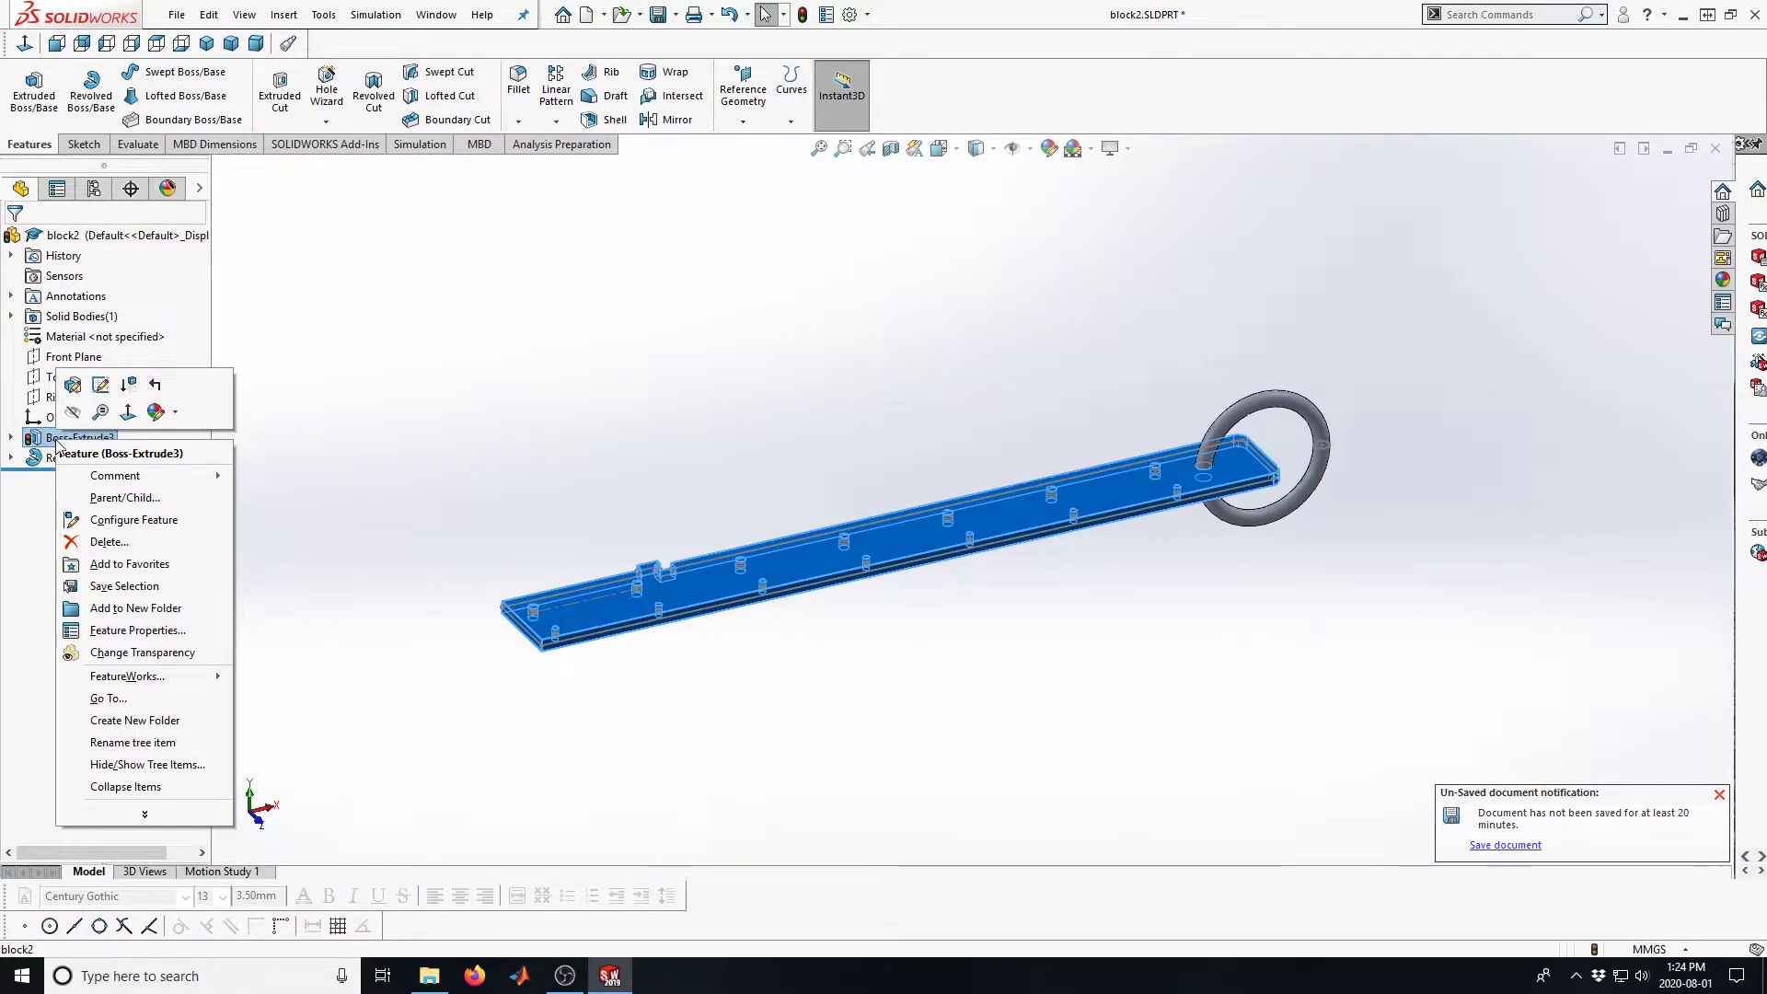
click(339, 446)
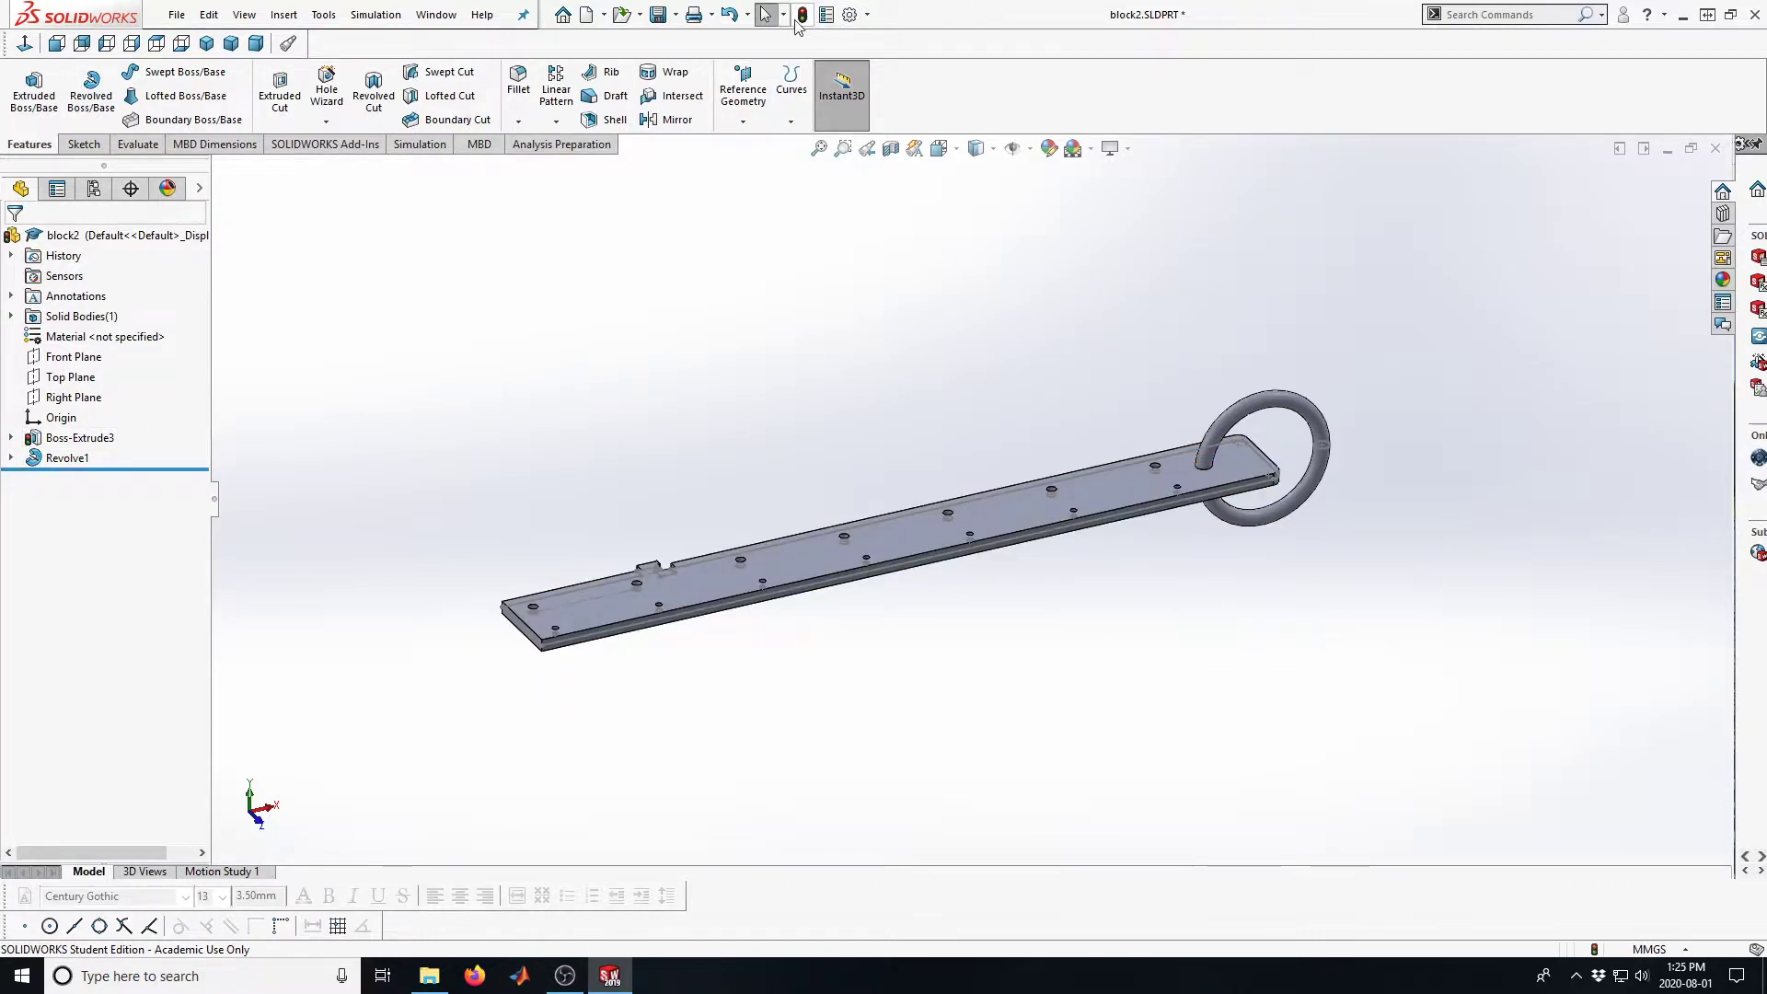
Open the plate extrusion's sketch to view its dimensioned geometry, and exit it without making edits
click(43, 445)
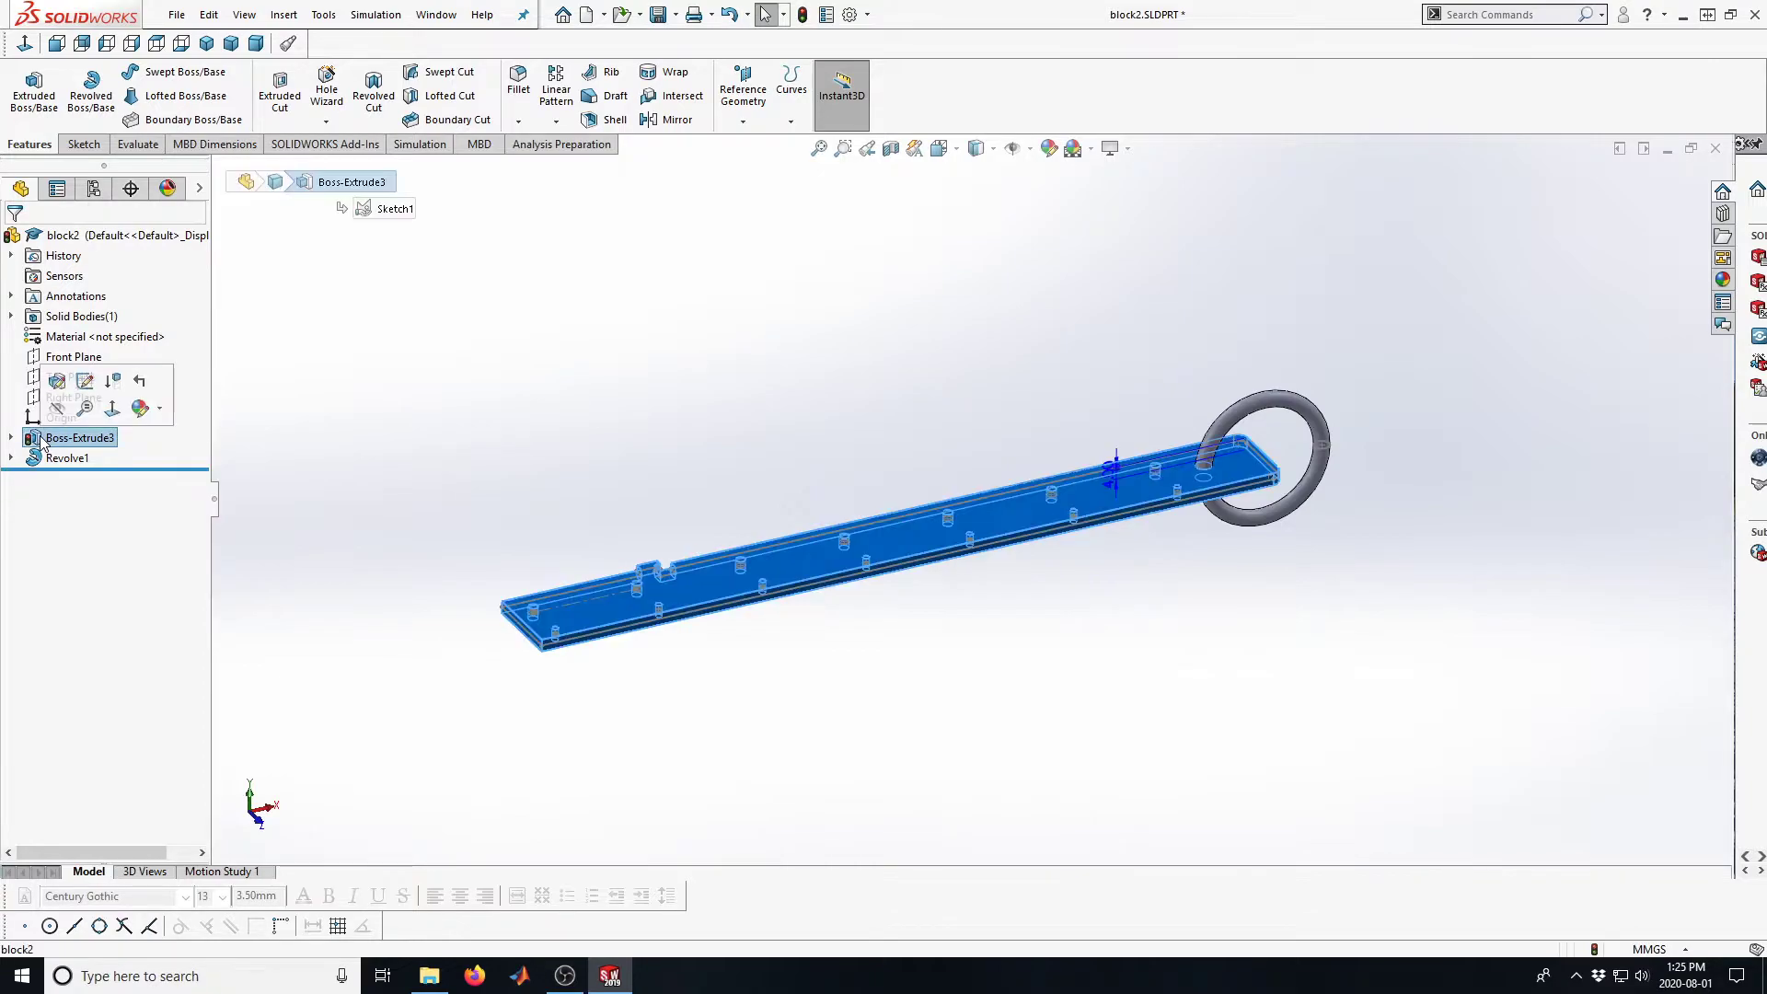
click(83, 381)
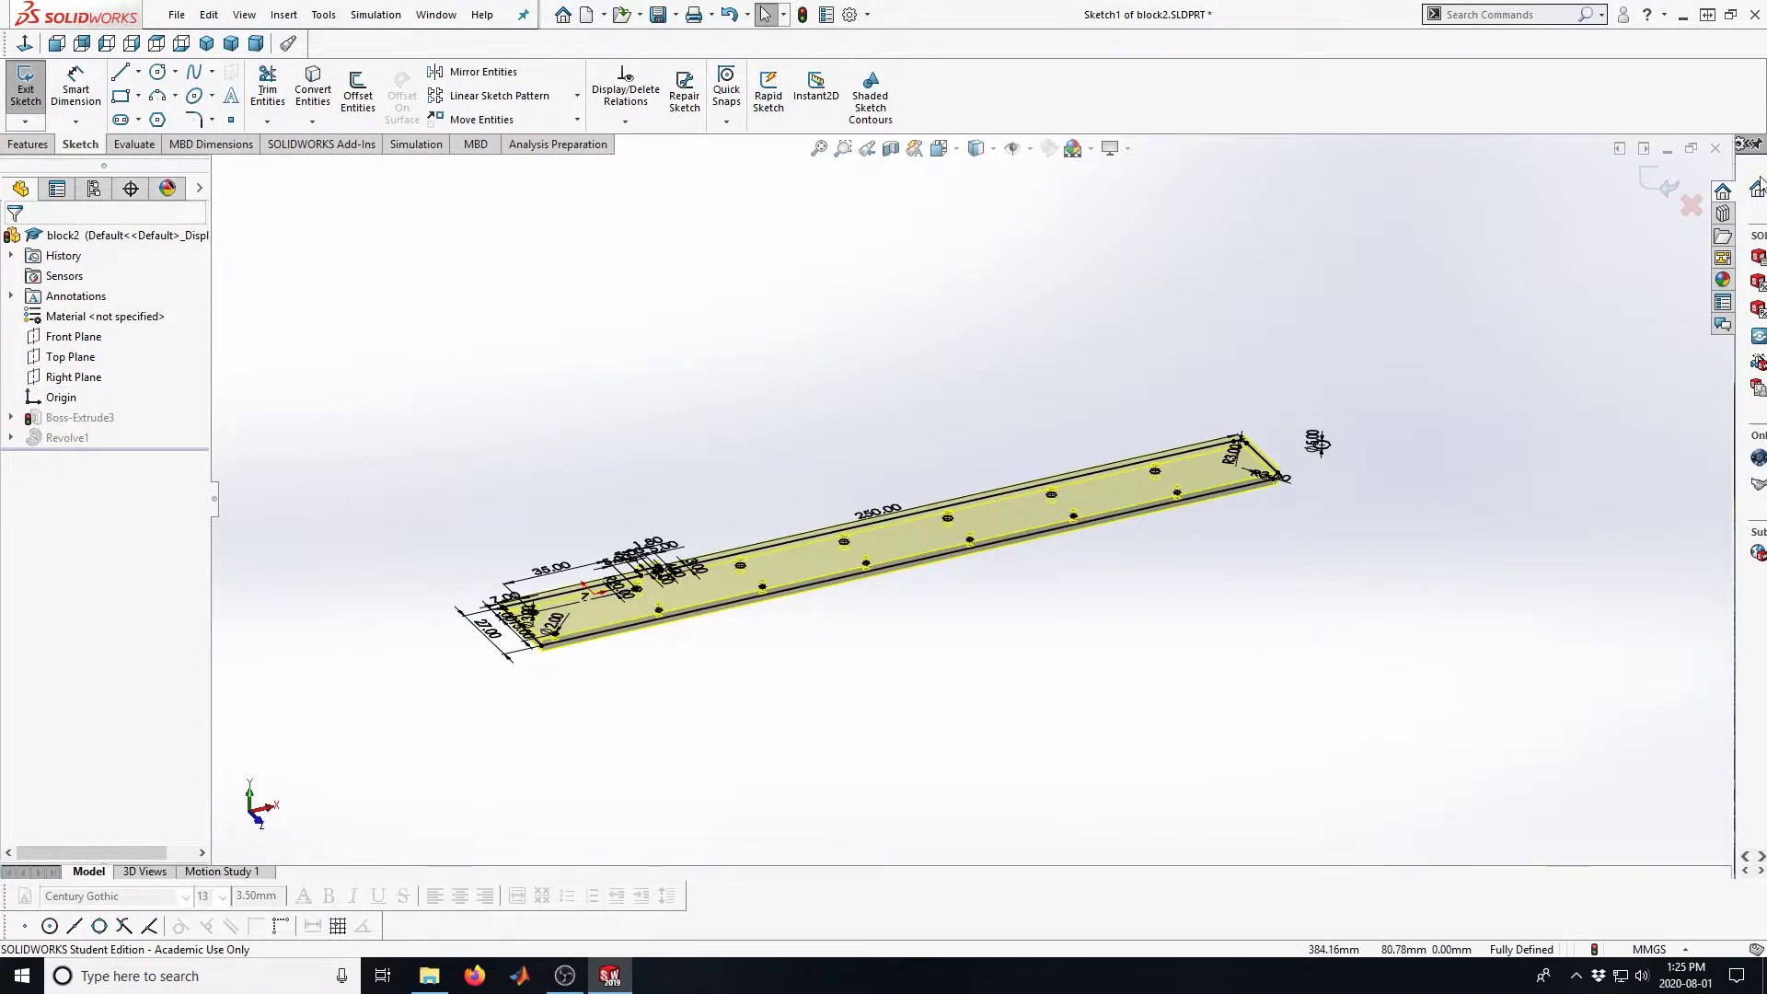
click(1666, 185)
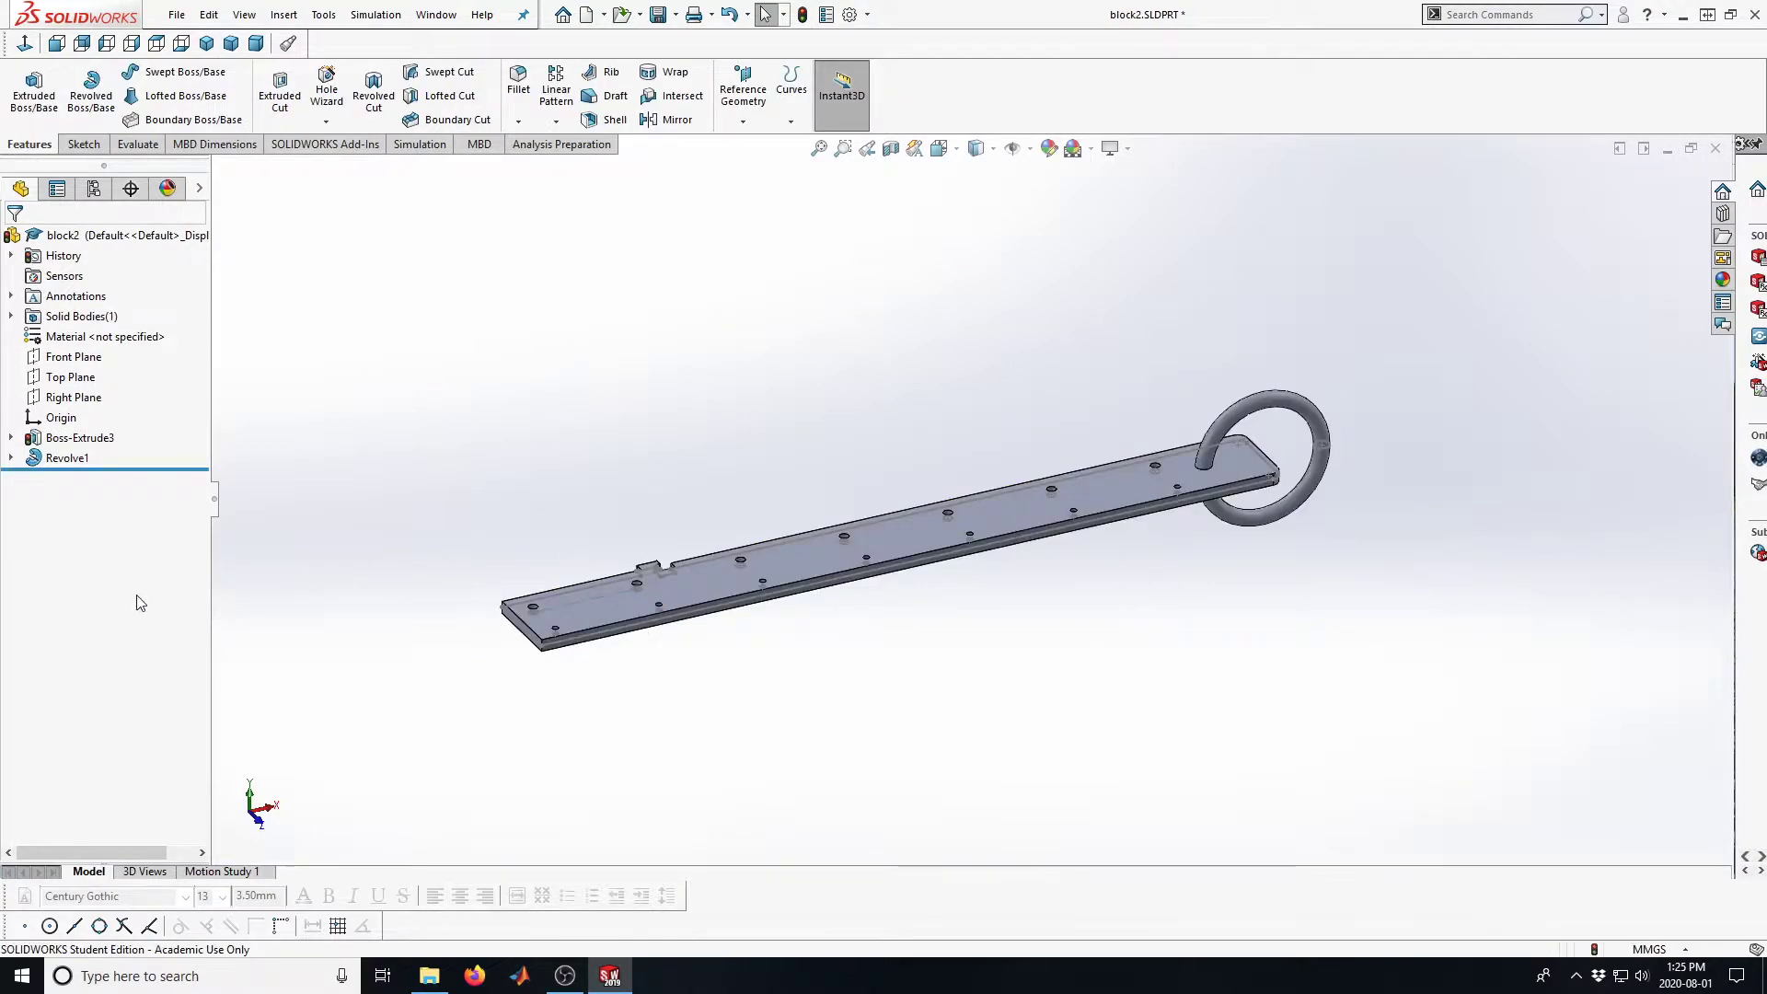
Review the plate extrusion's feature settings, including its end condition, depth and selected contour, and close them unchanged
click(31, 439)
click(46, 381)
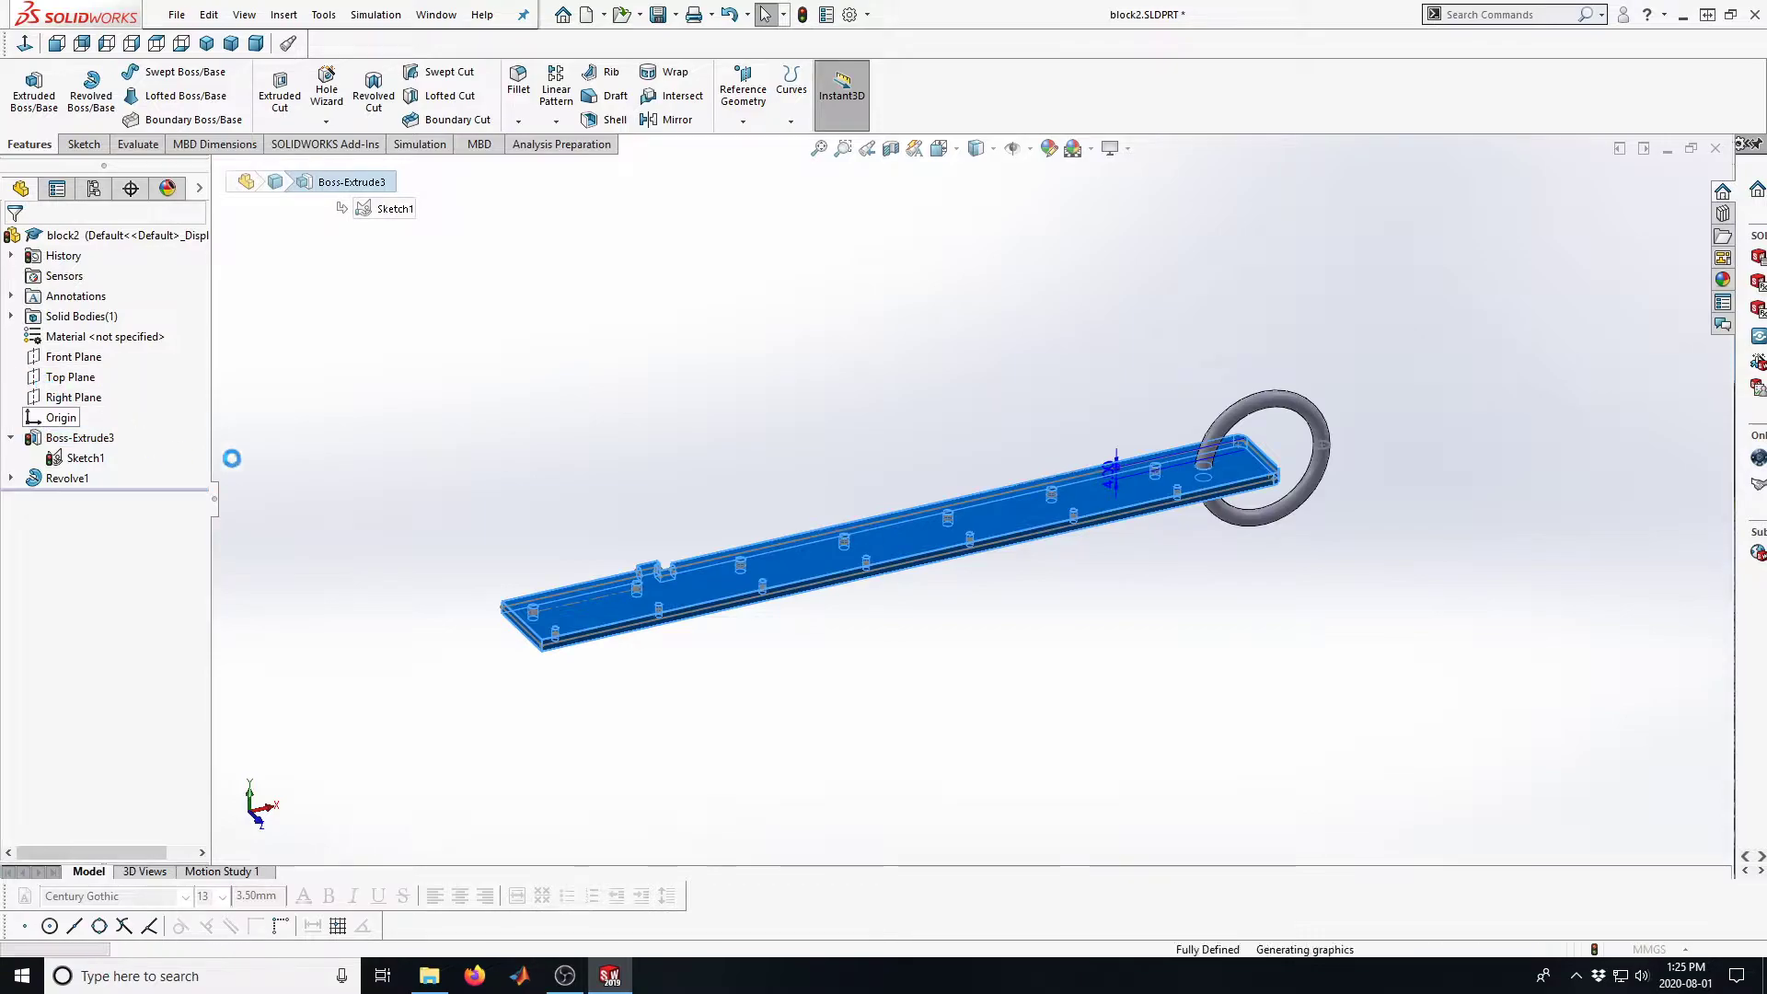
click(1661, 189)
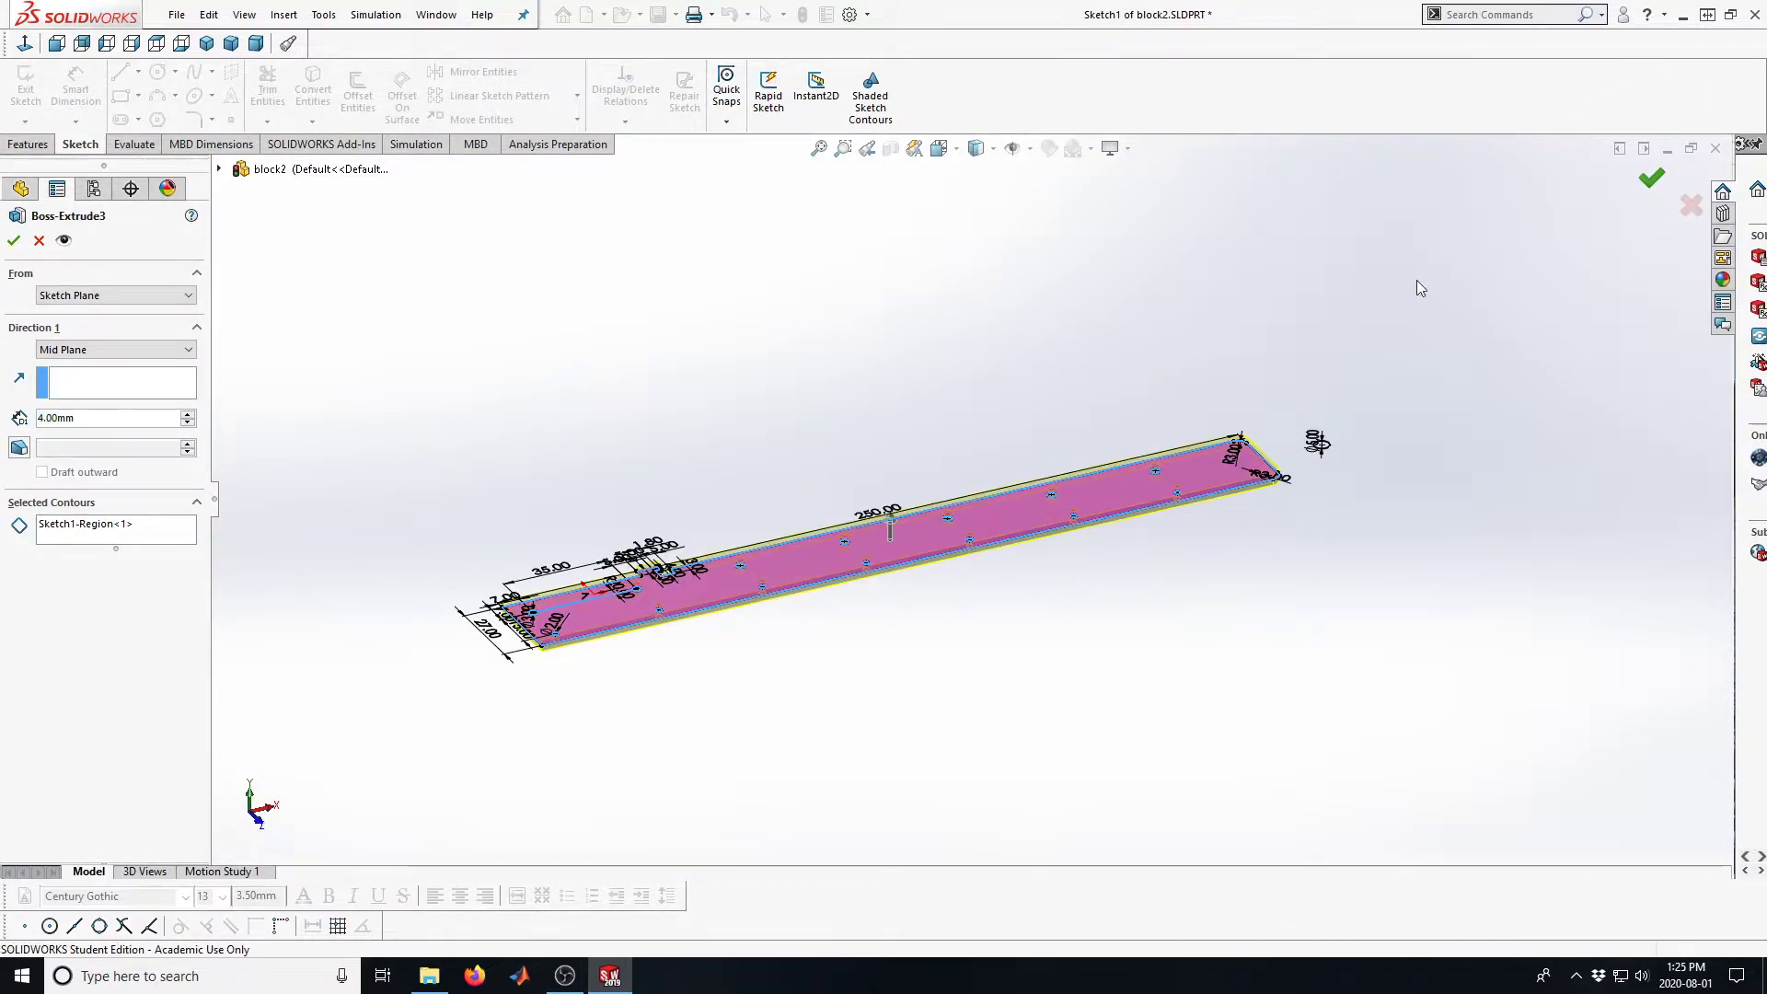
click(539, 403)
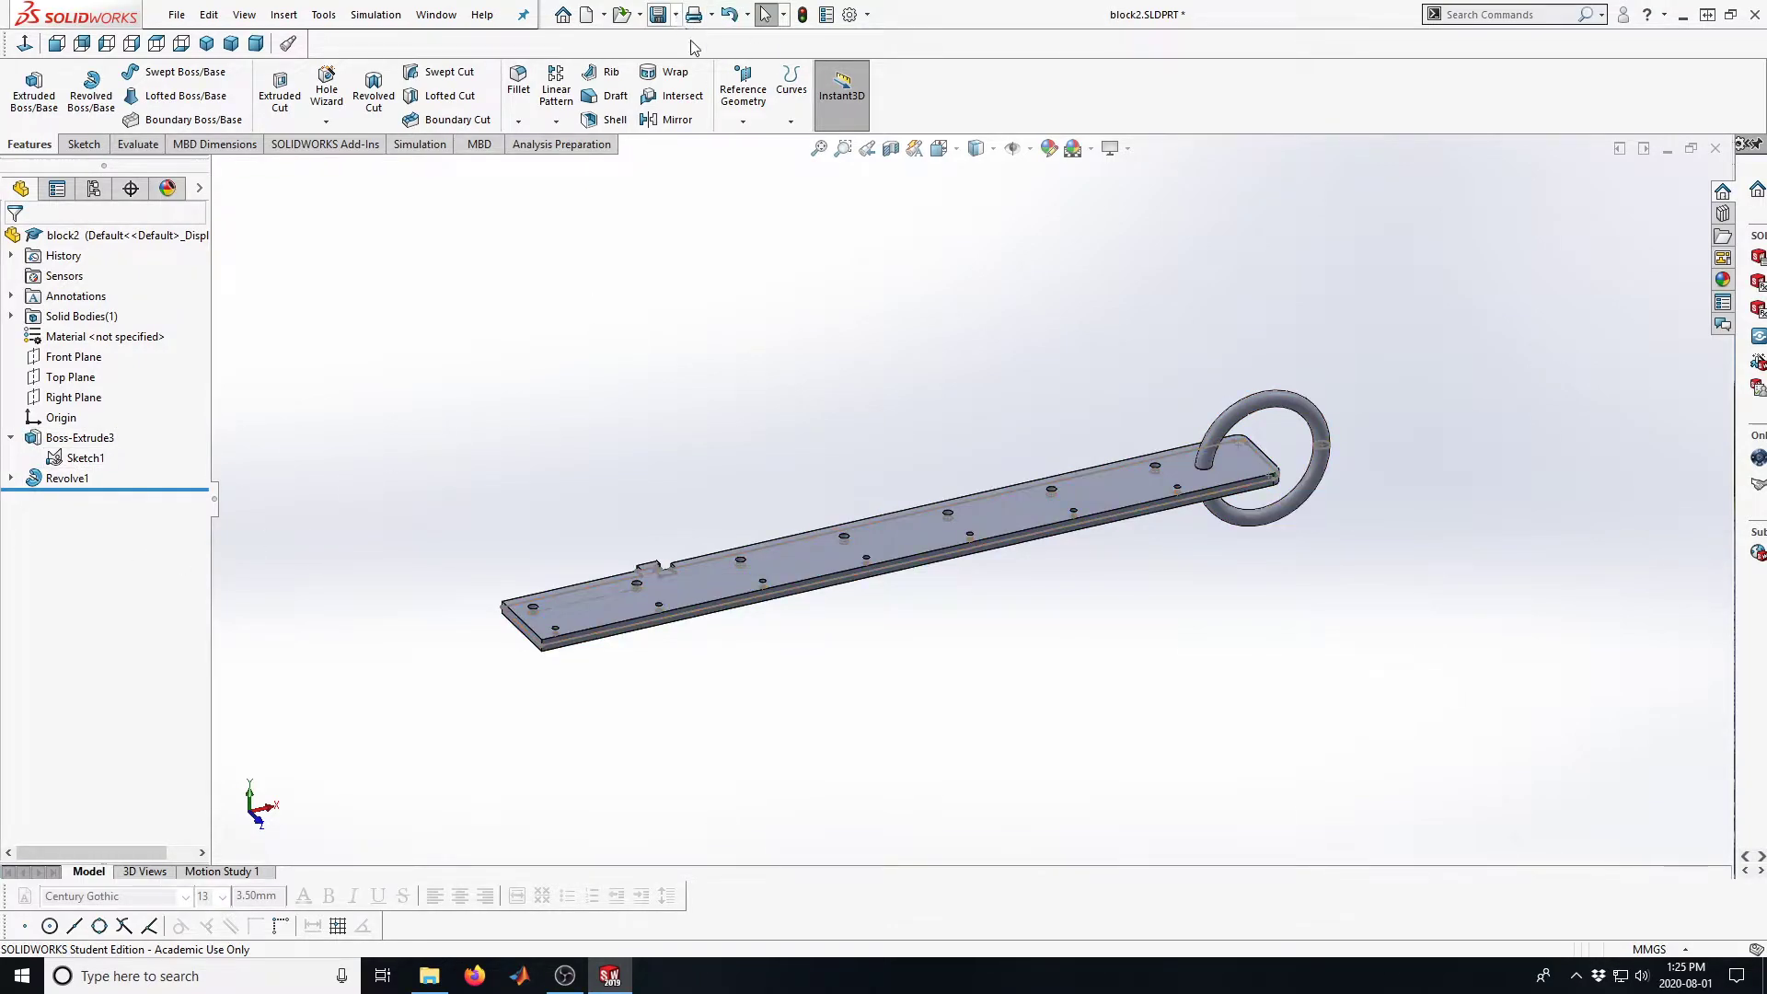
click(136, 491)
mouse_move(140, 475)
mouse_down()
mouse_move(140, 408)
mouse_move(140, 482)
mouse_up()
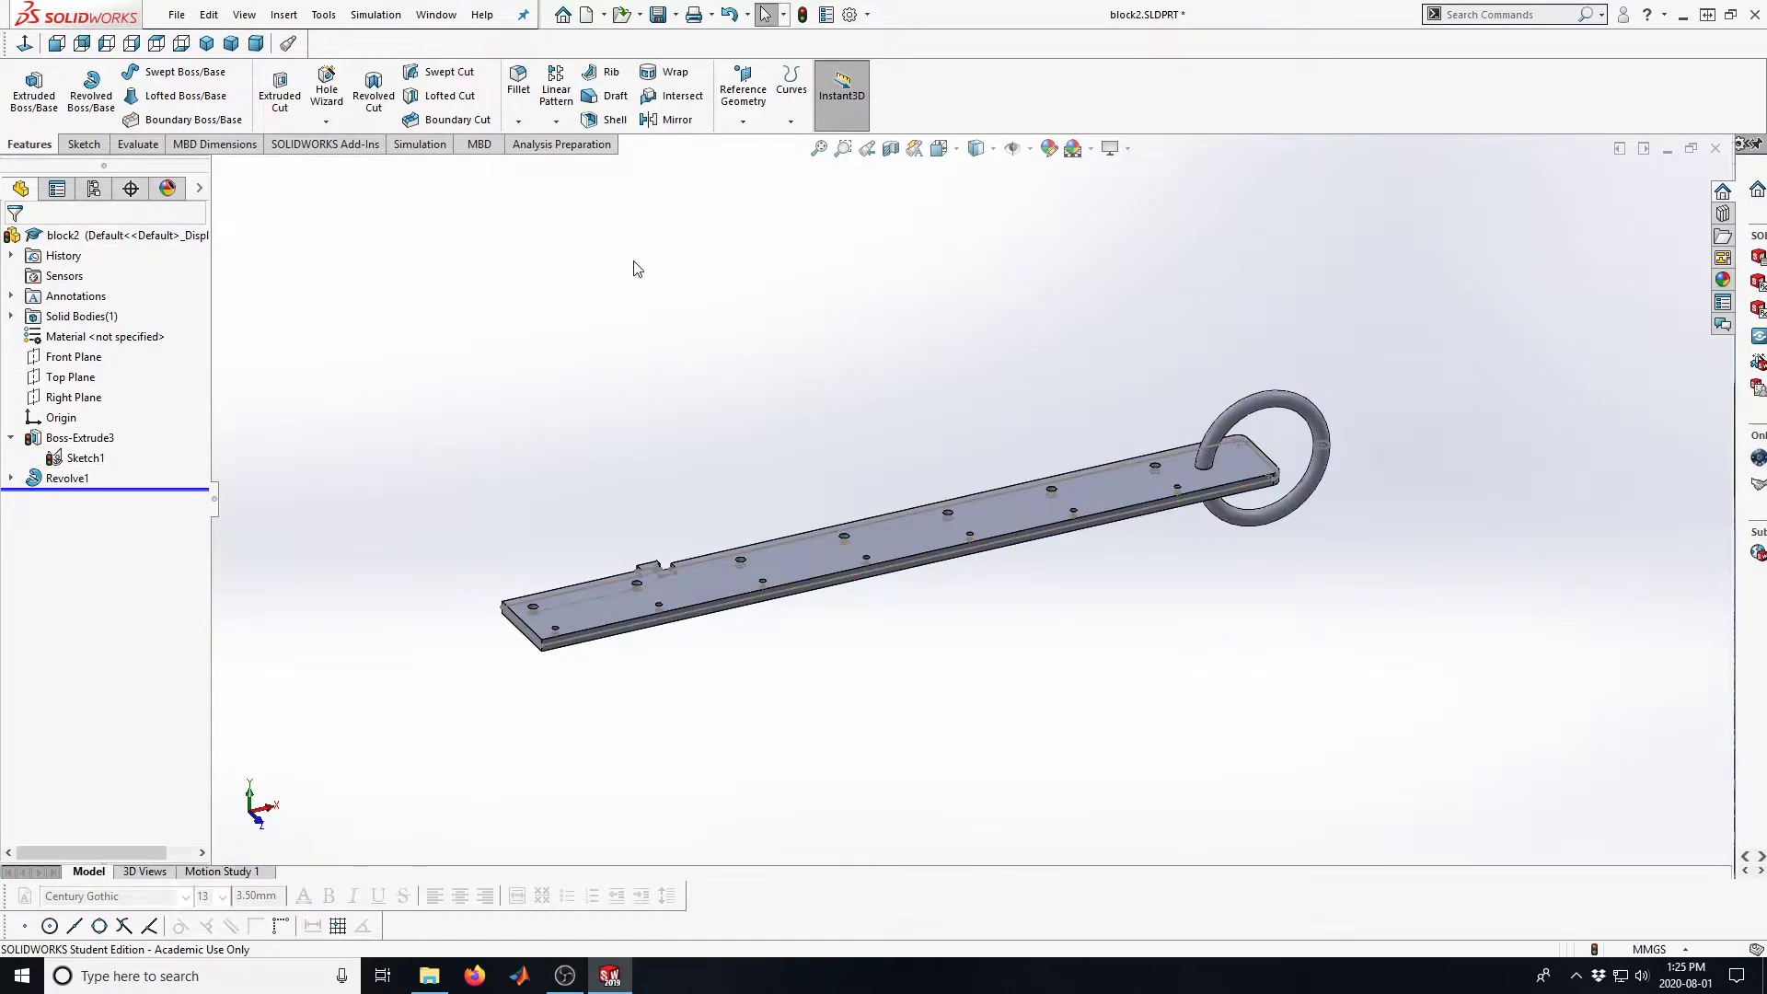
Save the part under the new name ringthing.SLDPRT on the Desktop
click(678, 16)
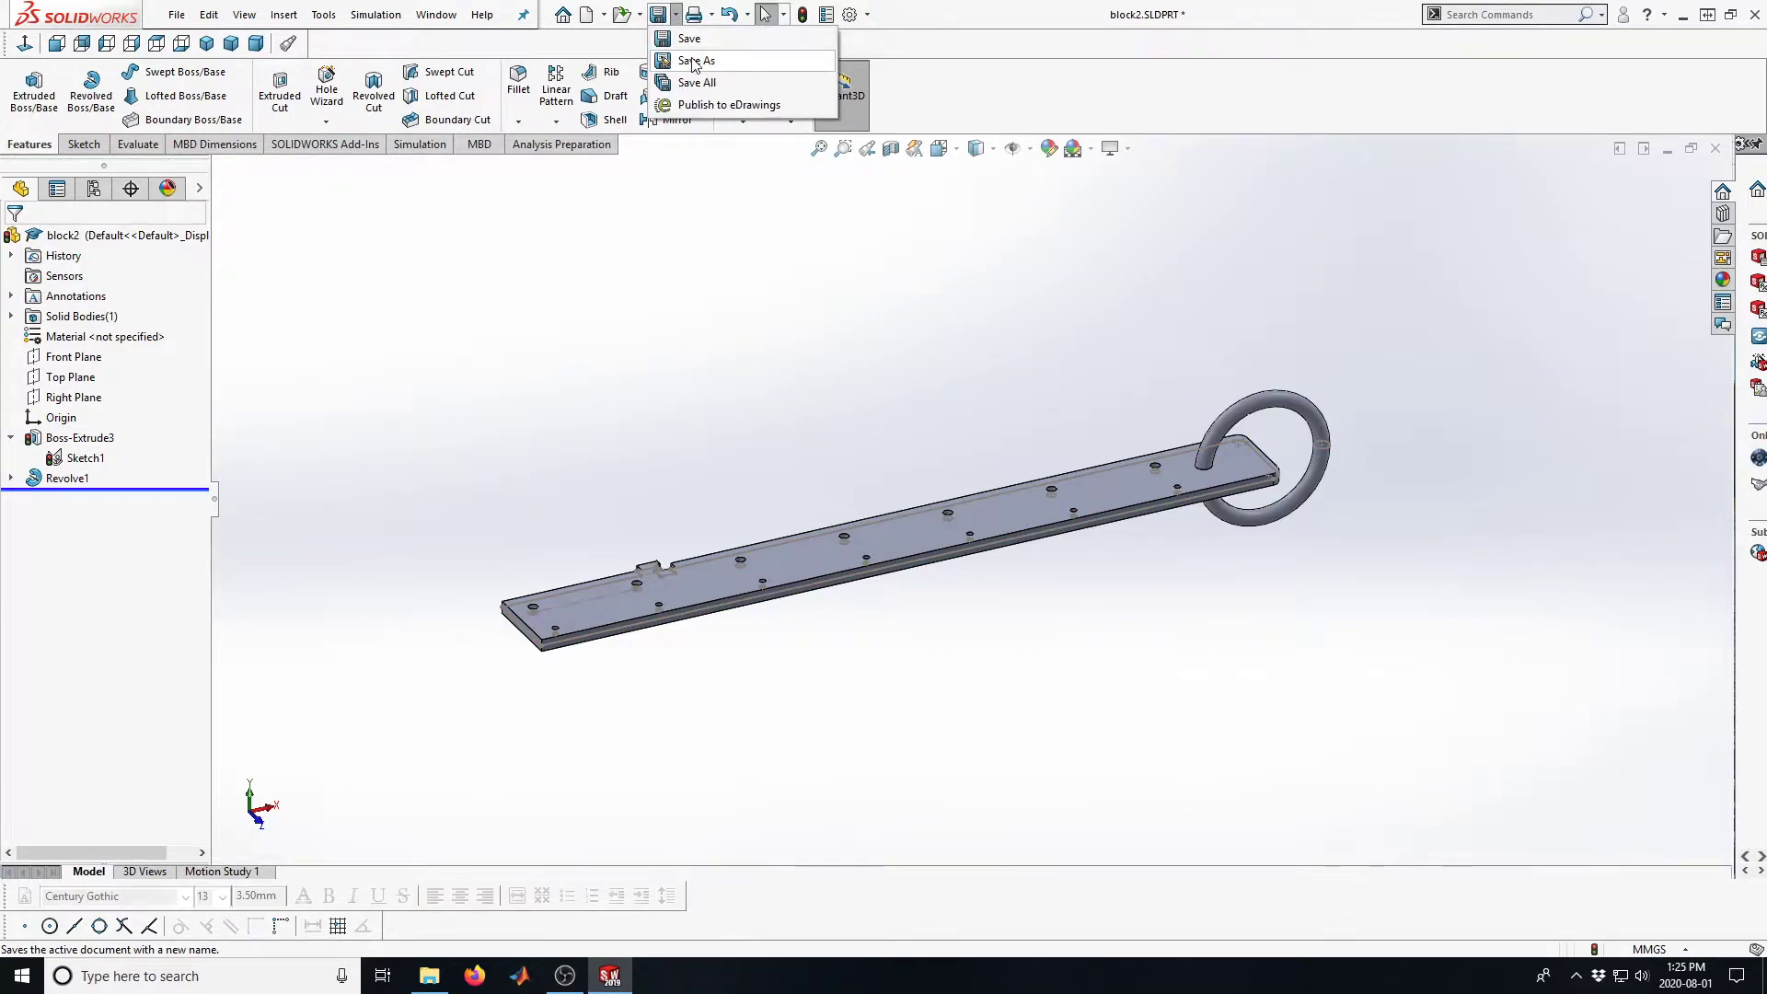
click(694, 61)
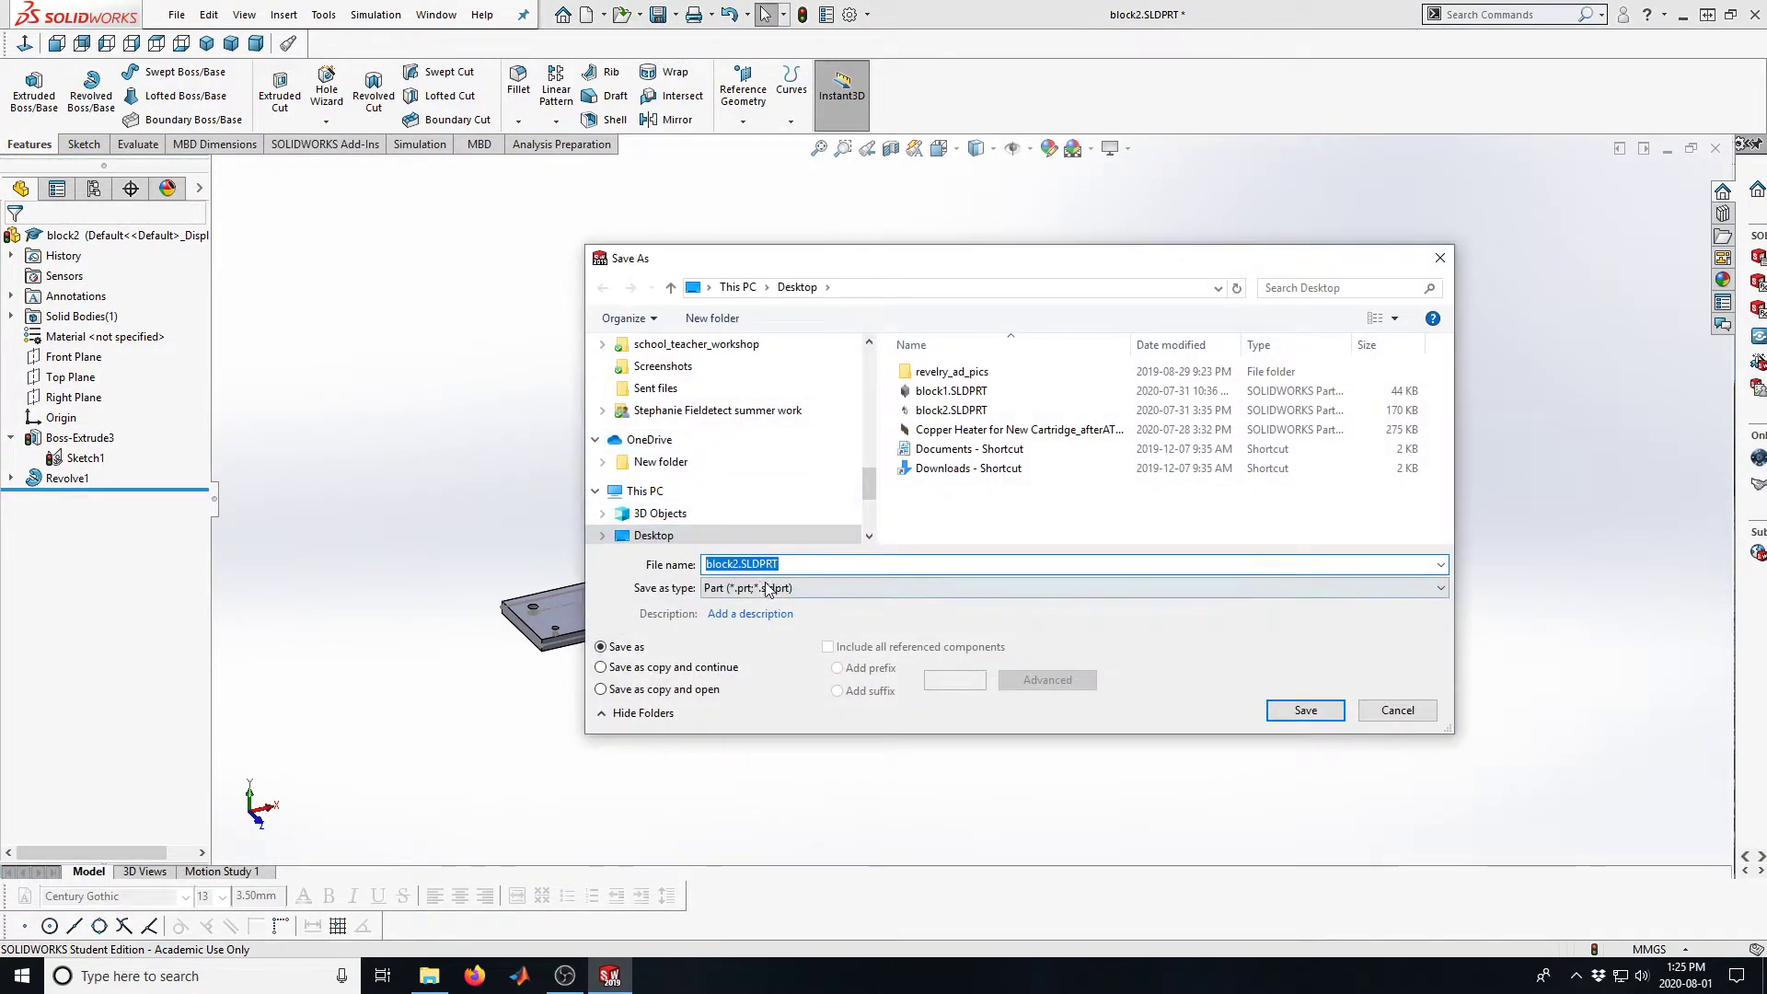
click(729, 561)
double_click(730, 561)
text(ringthing)
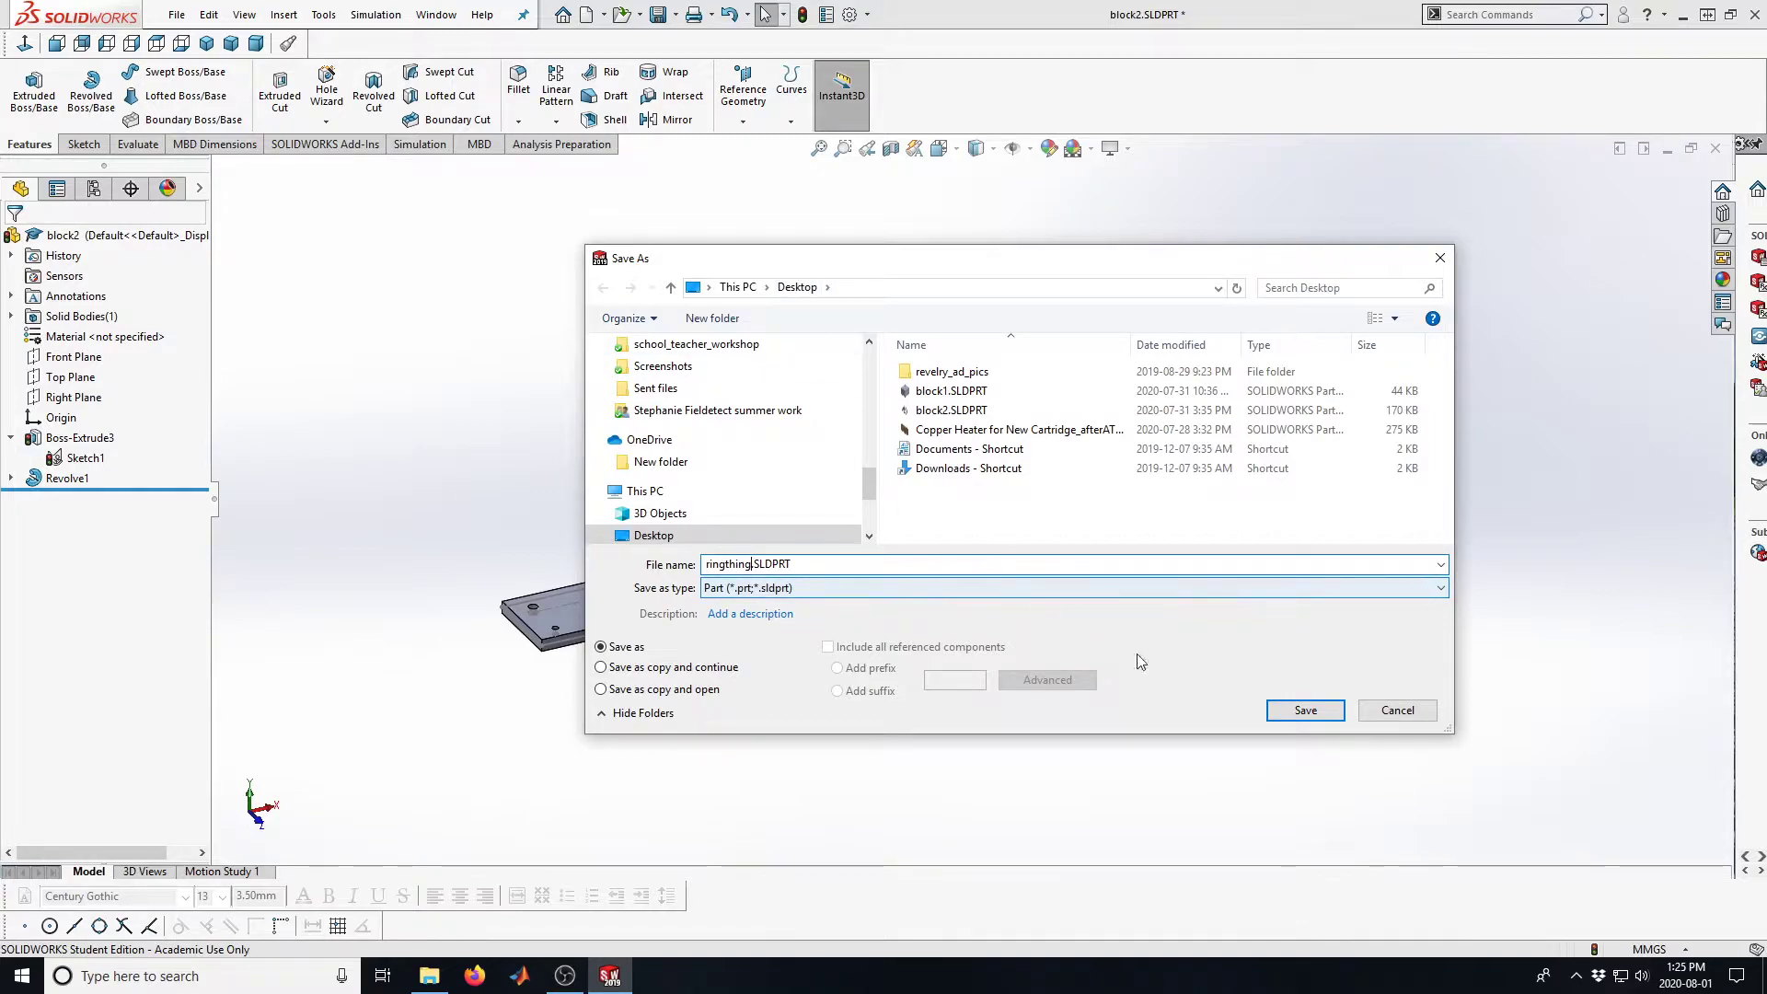
click(1329, 719)
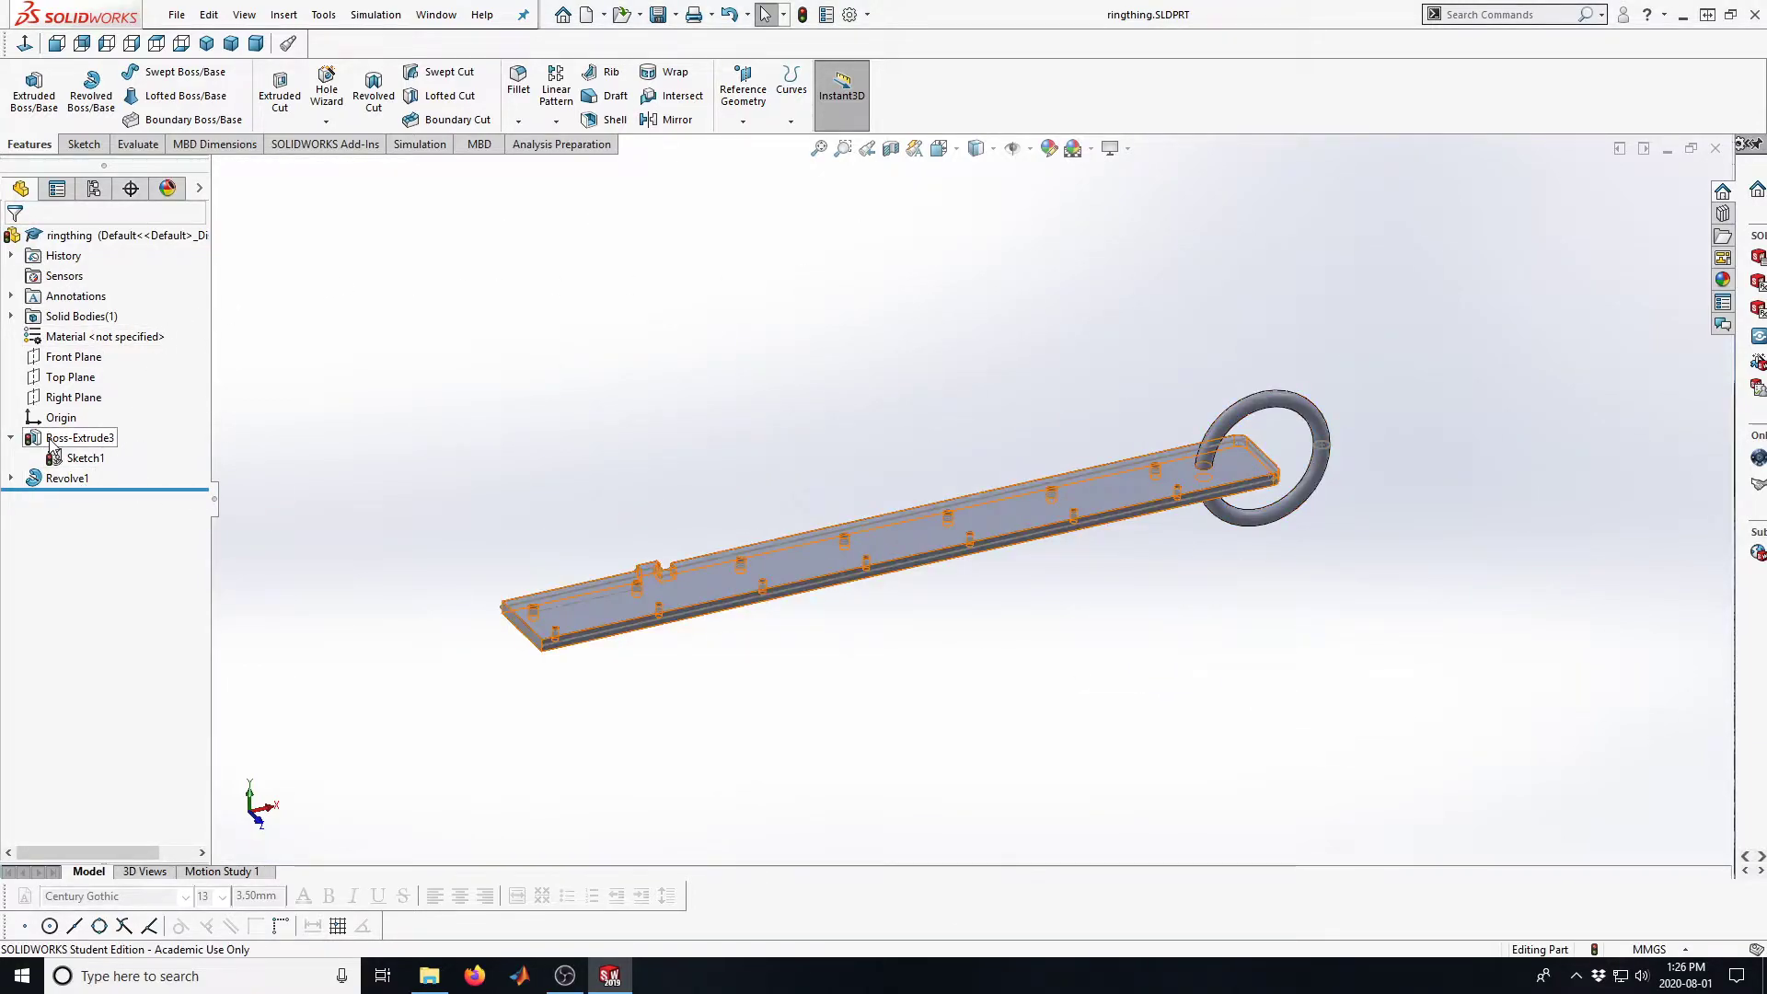
Review the plate extrusion and its sketch, and expand the ring's revolve feature to compare which sketch it uses
right_click(103, 232)
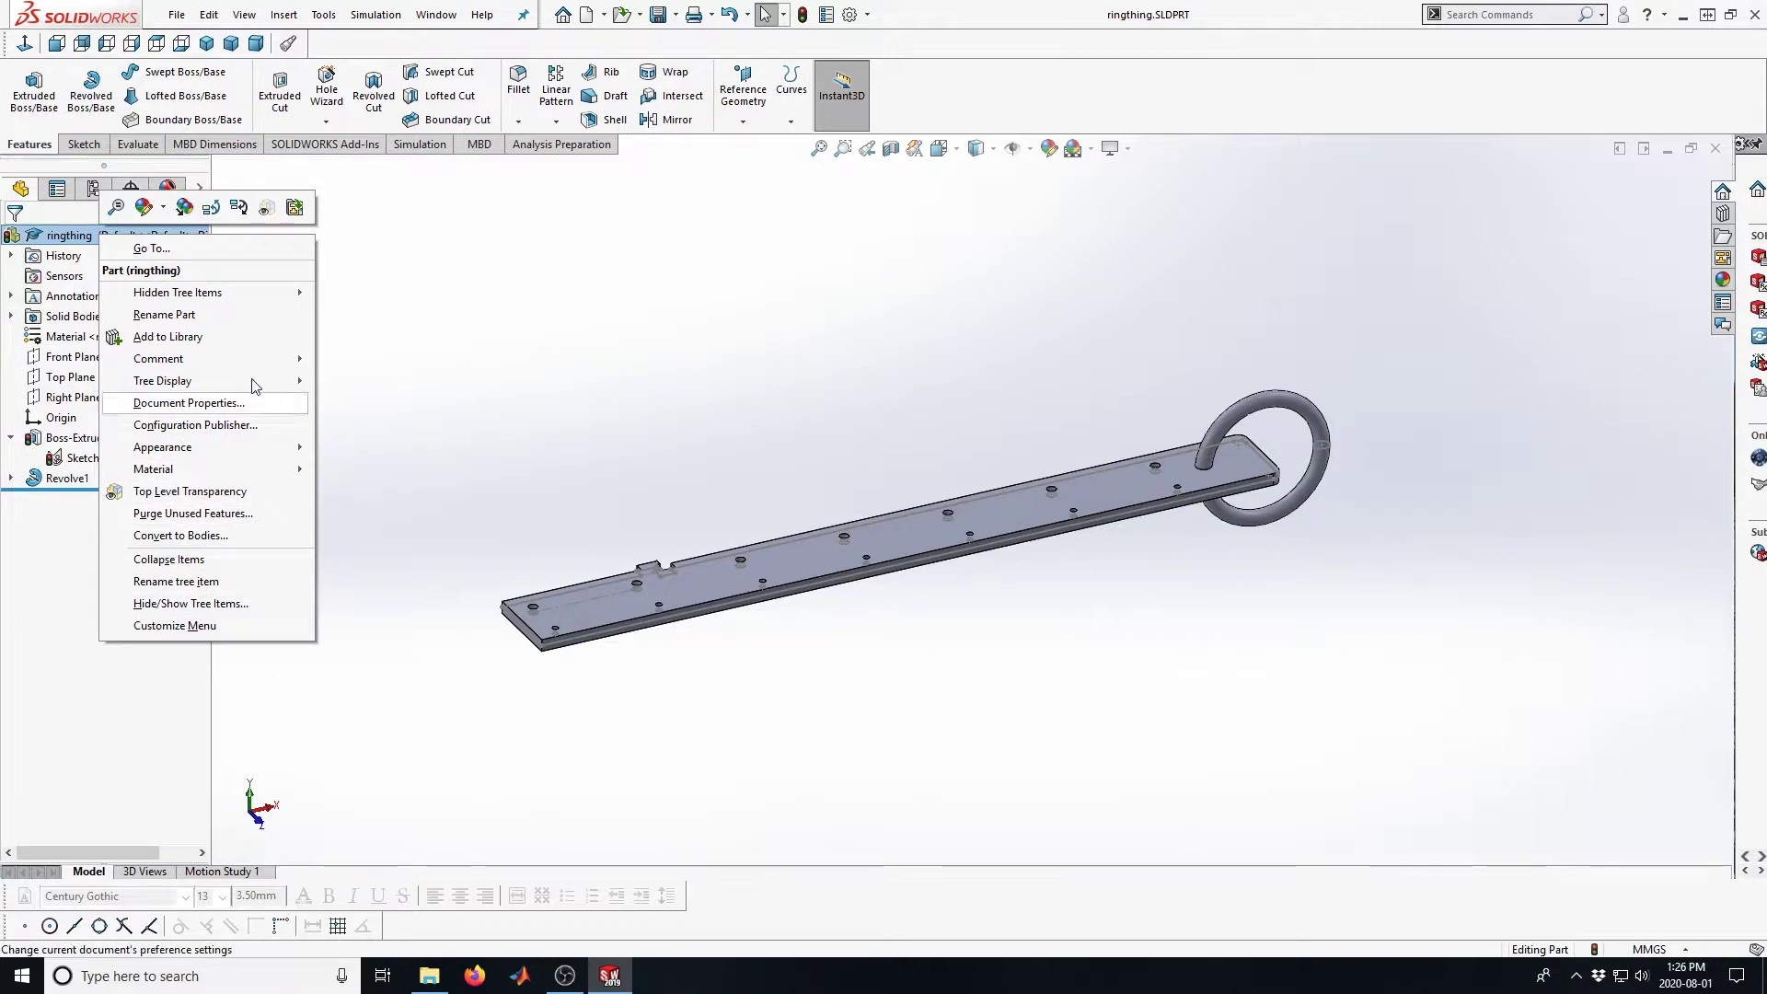
click(471, 360)
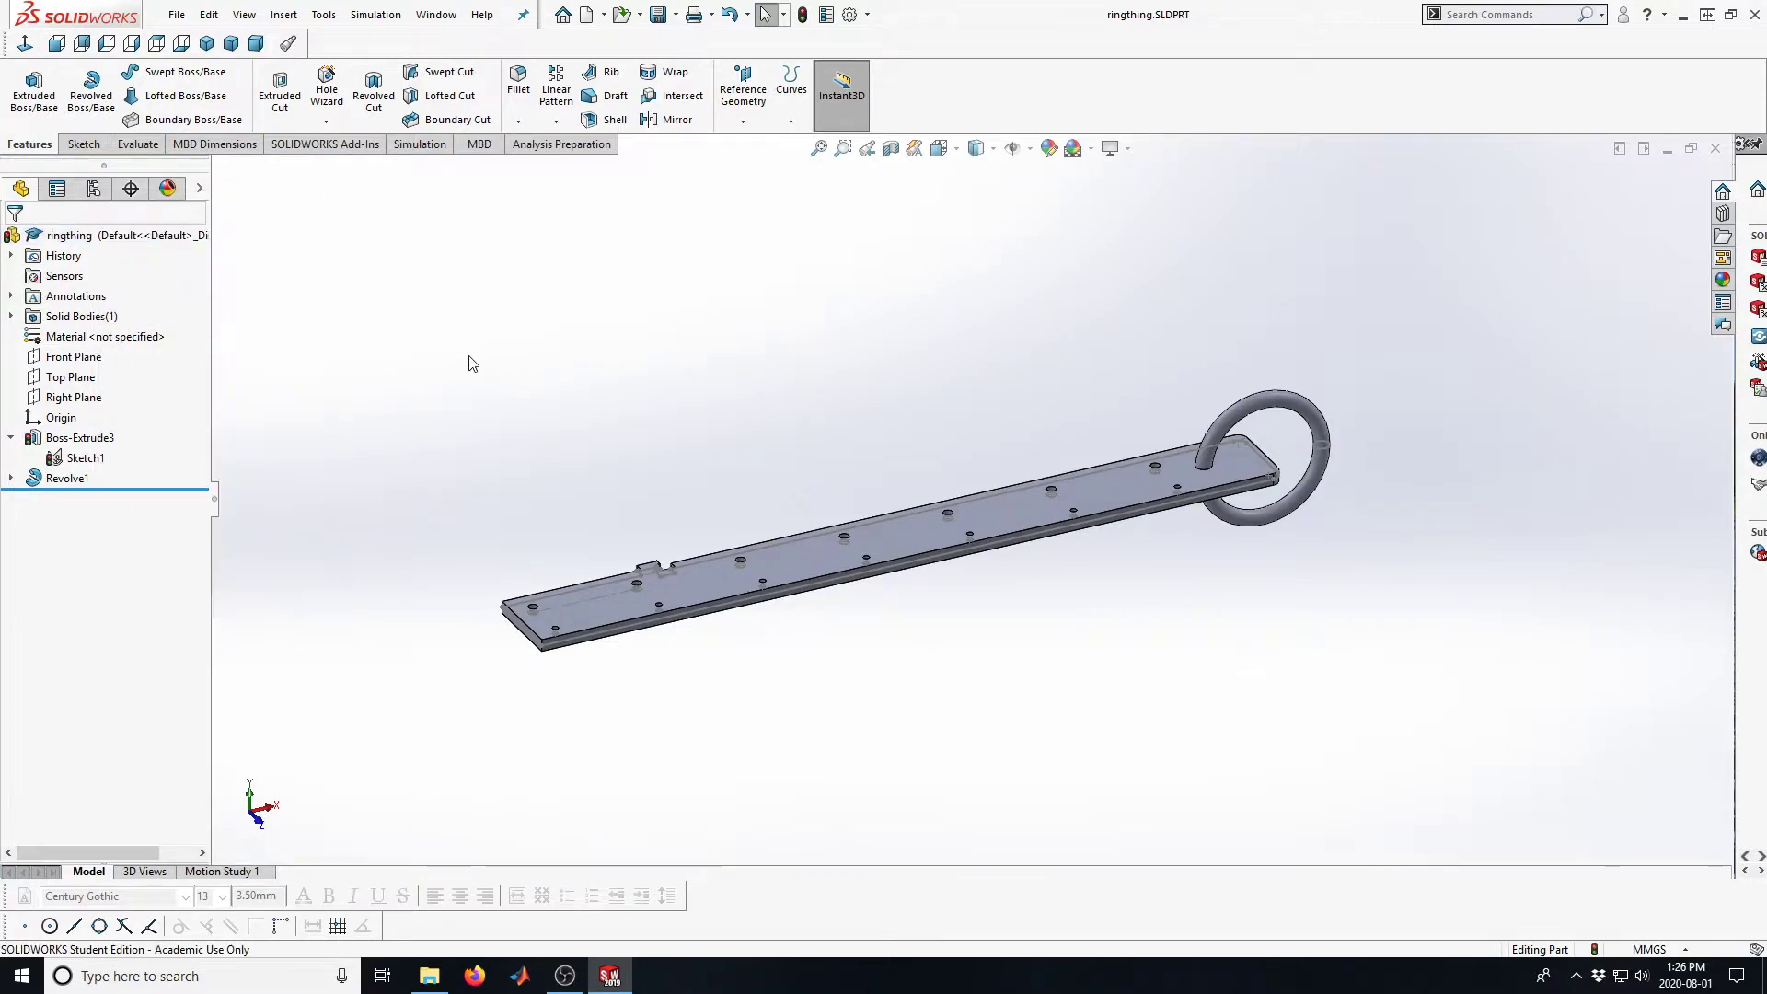
click(57, 440)
click(73, 381)
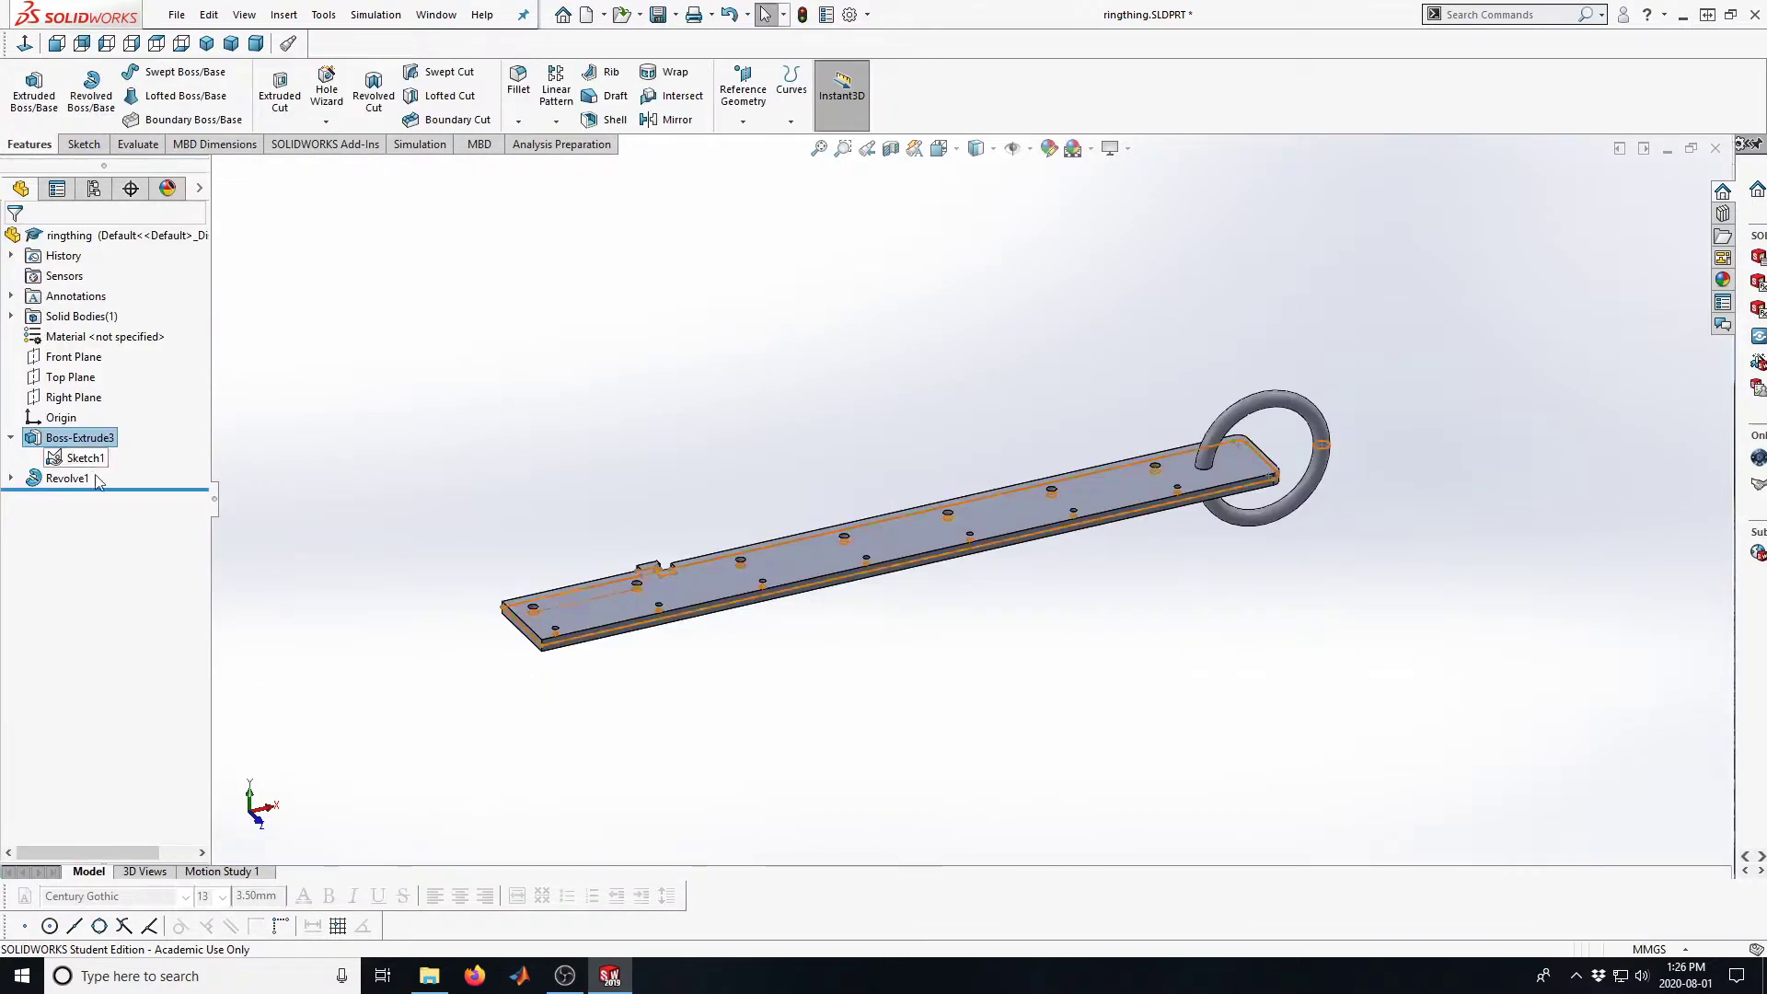
click(86, 459)
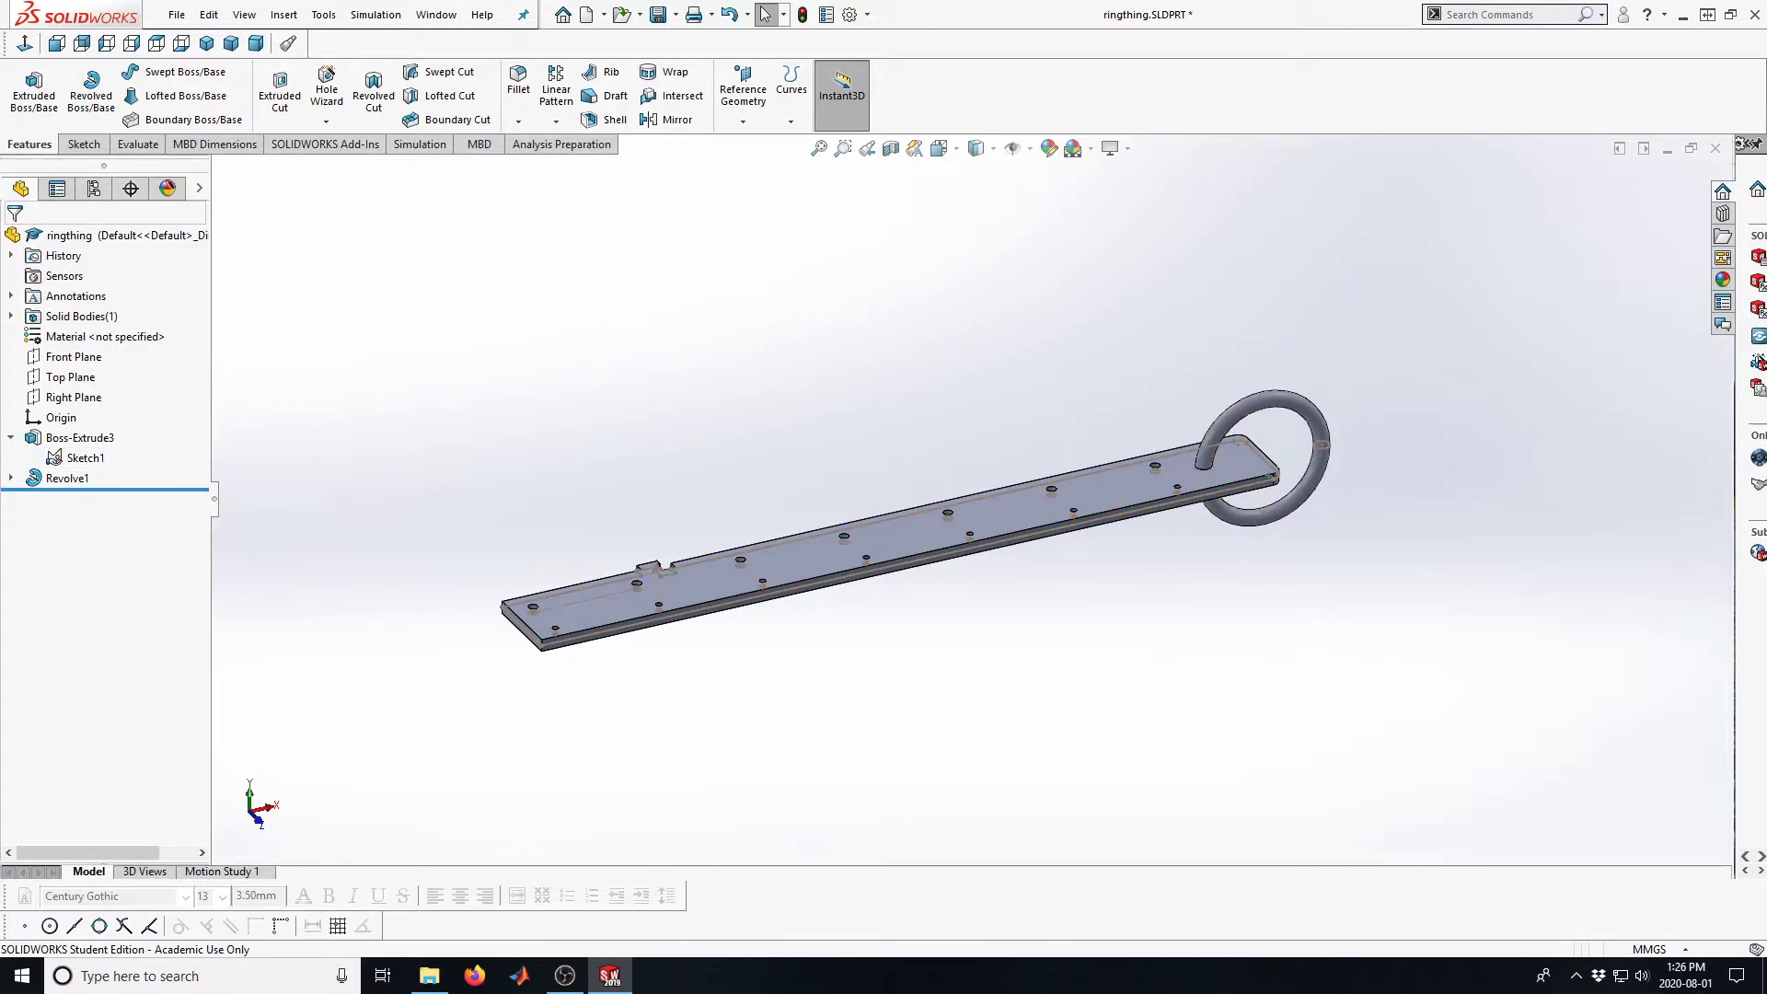
click(11, 479)
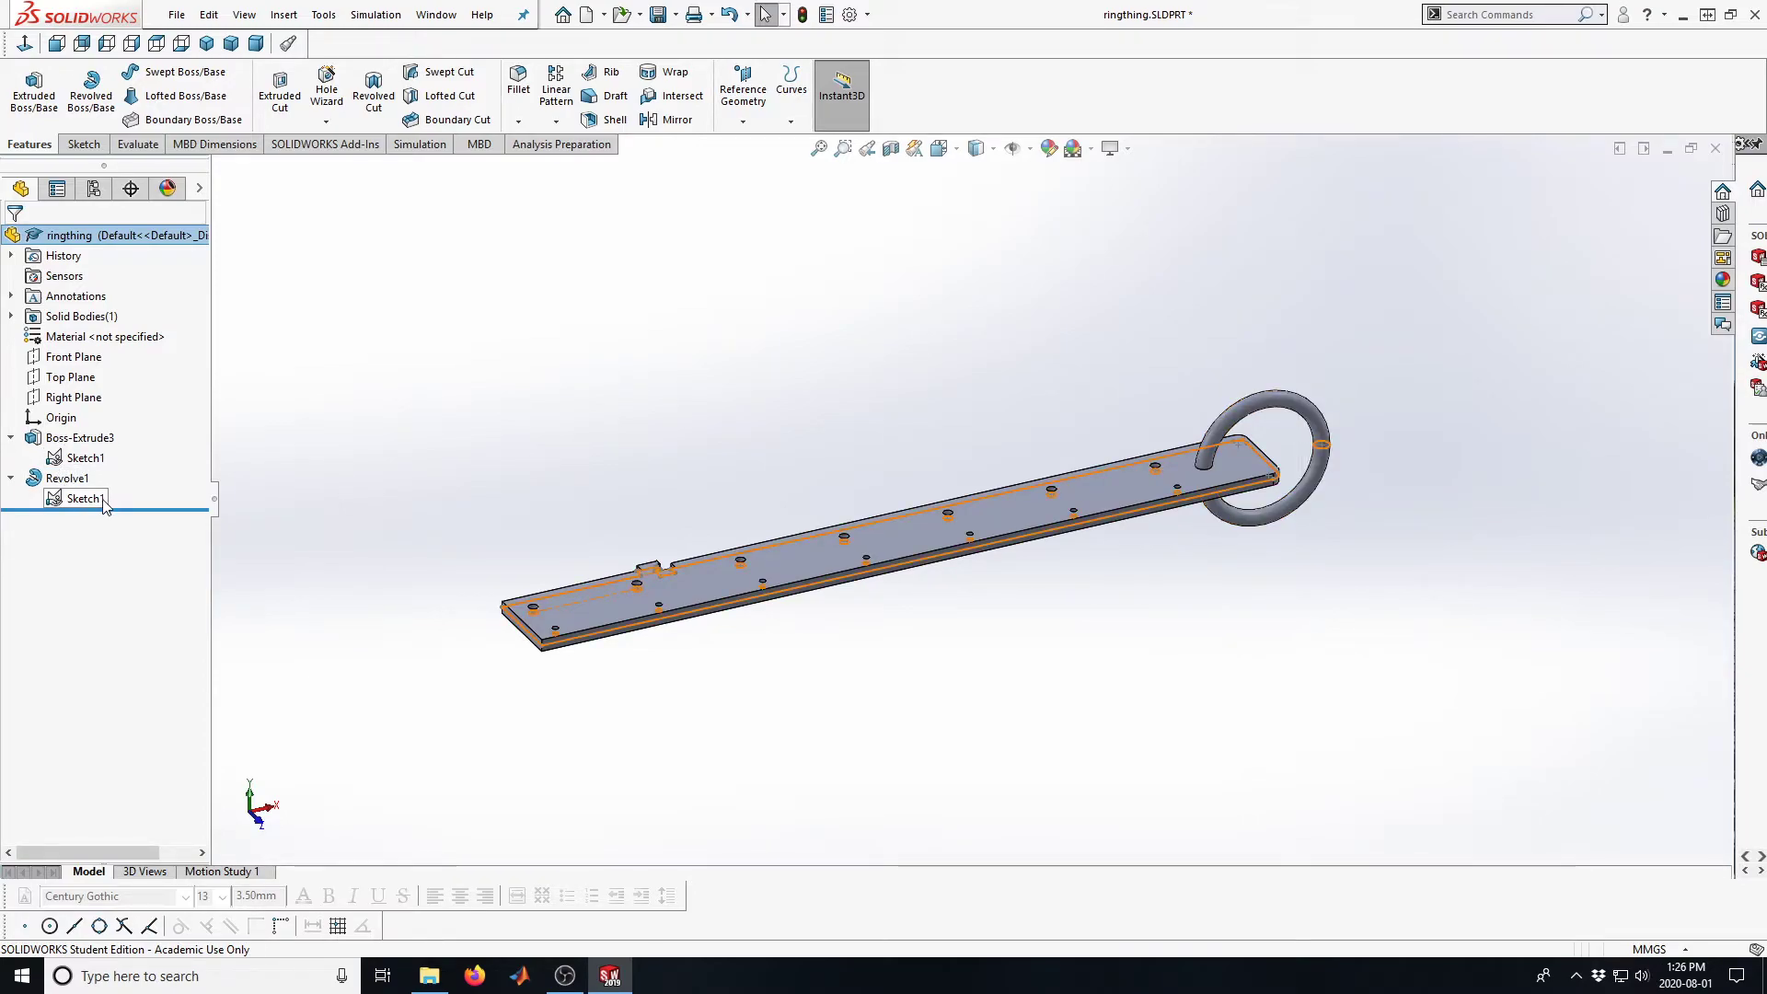
Fillet the edge where the ring meets the plate's upper face with a 3 mm radius
click(518, 86)
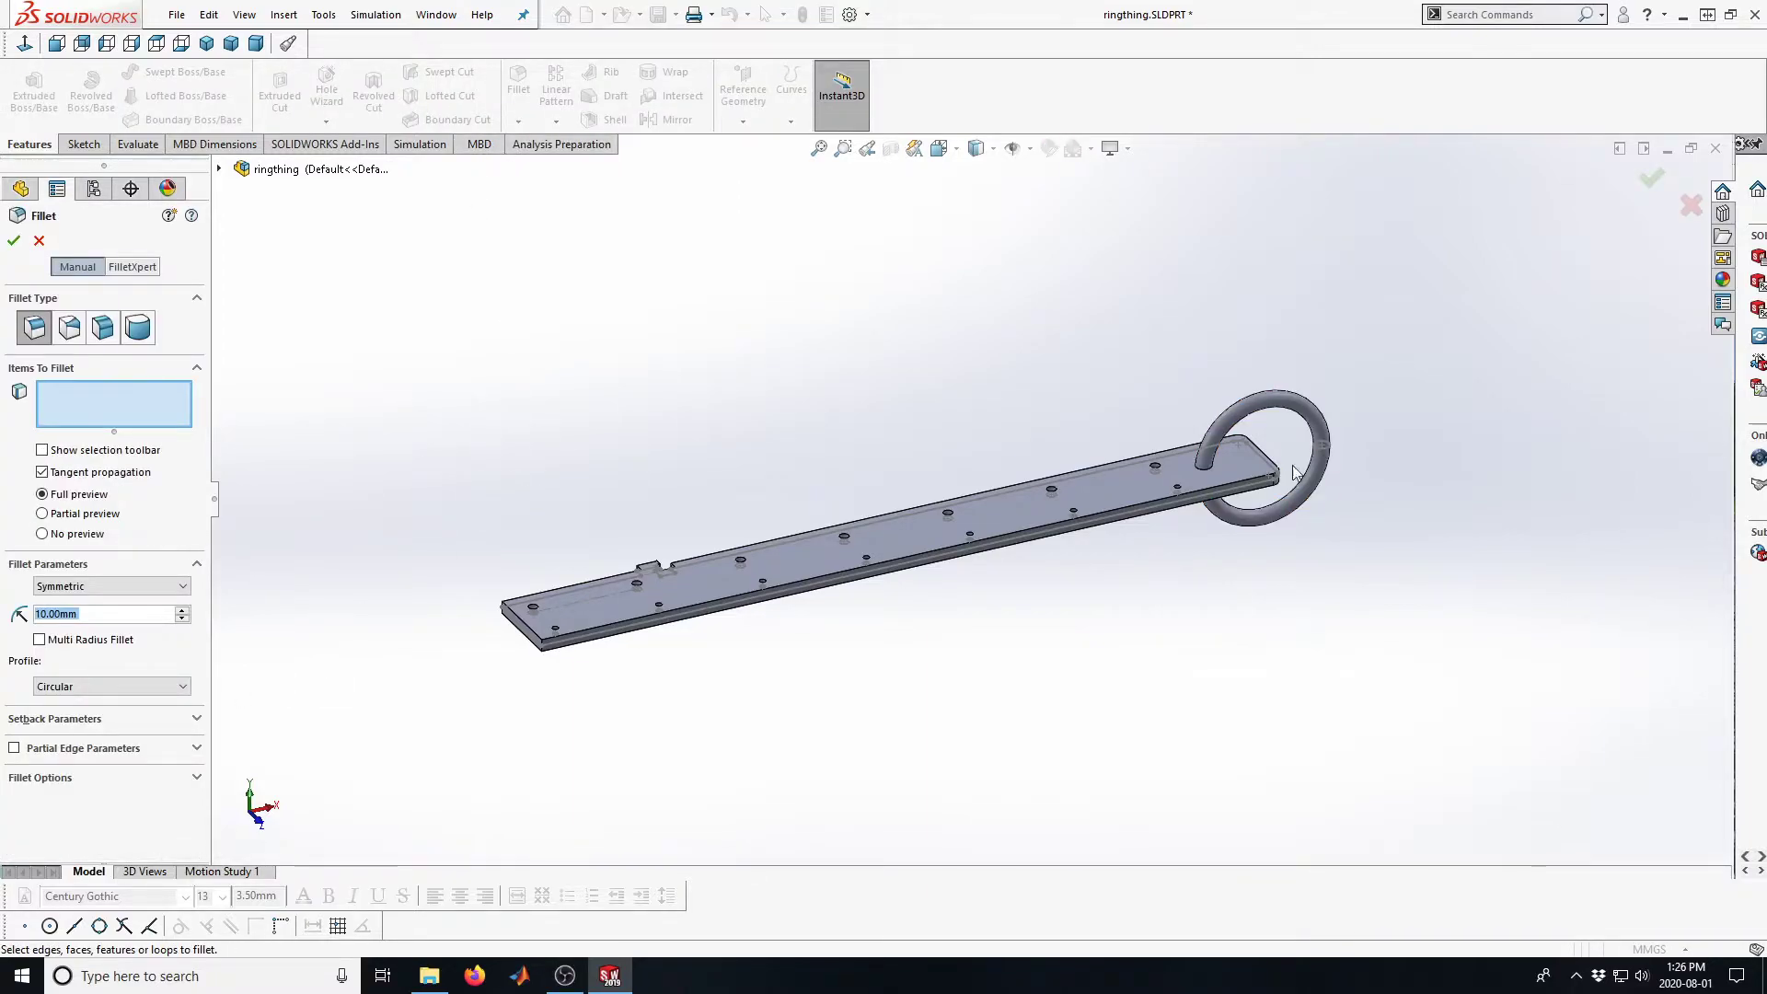
scroll(1213, 468, down, 5)
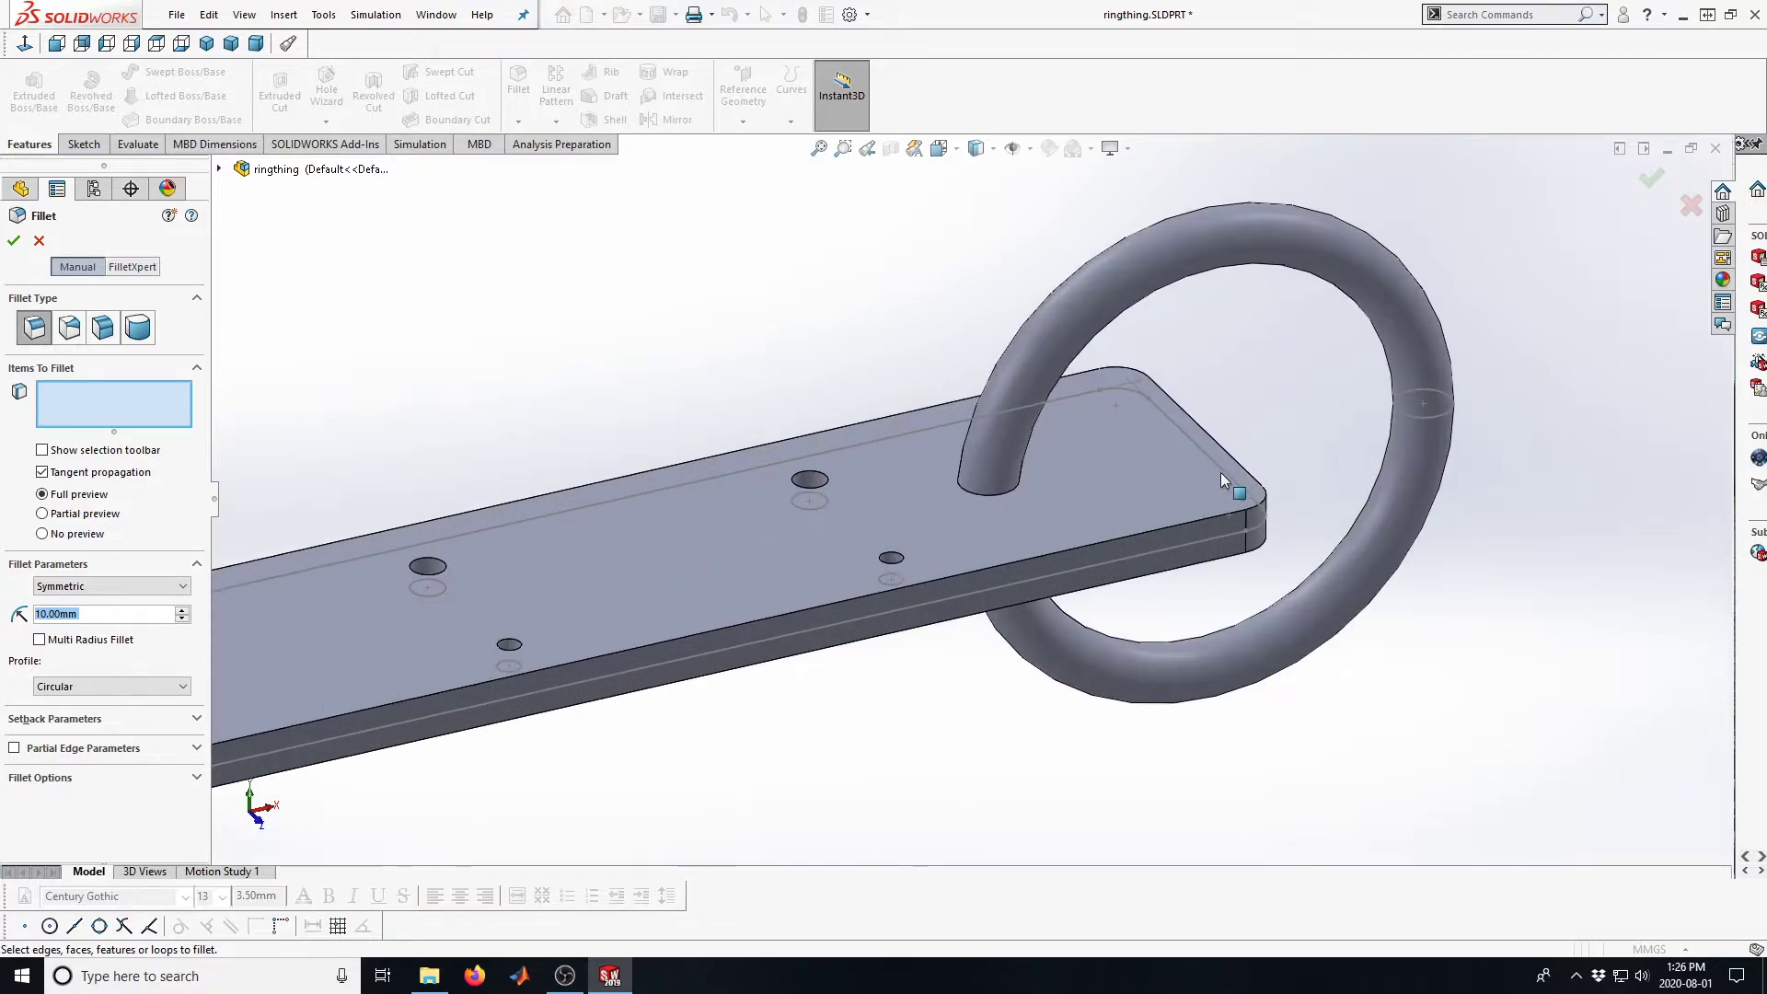
click(989, 497)
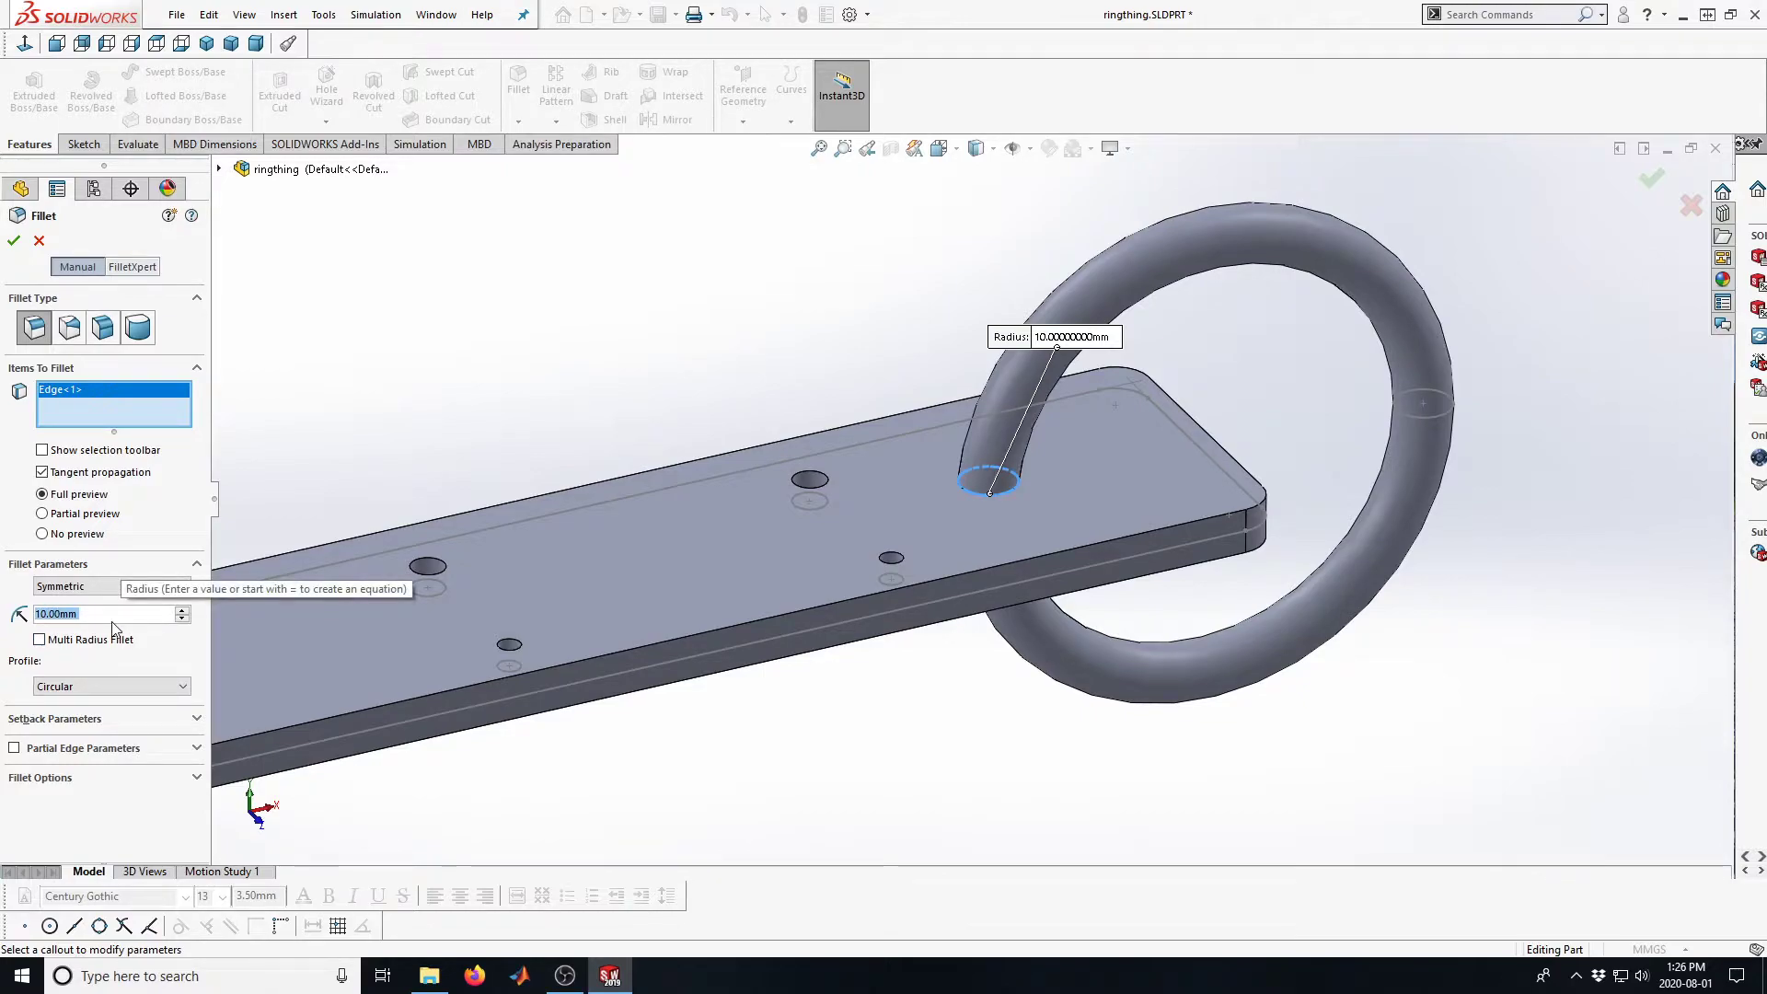
text(3)
key(Return)
click(13, 240)
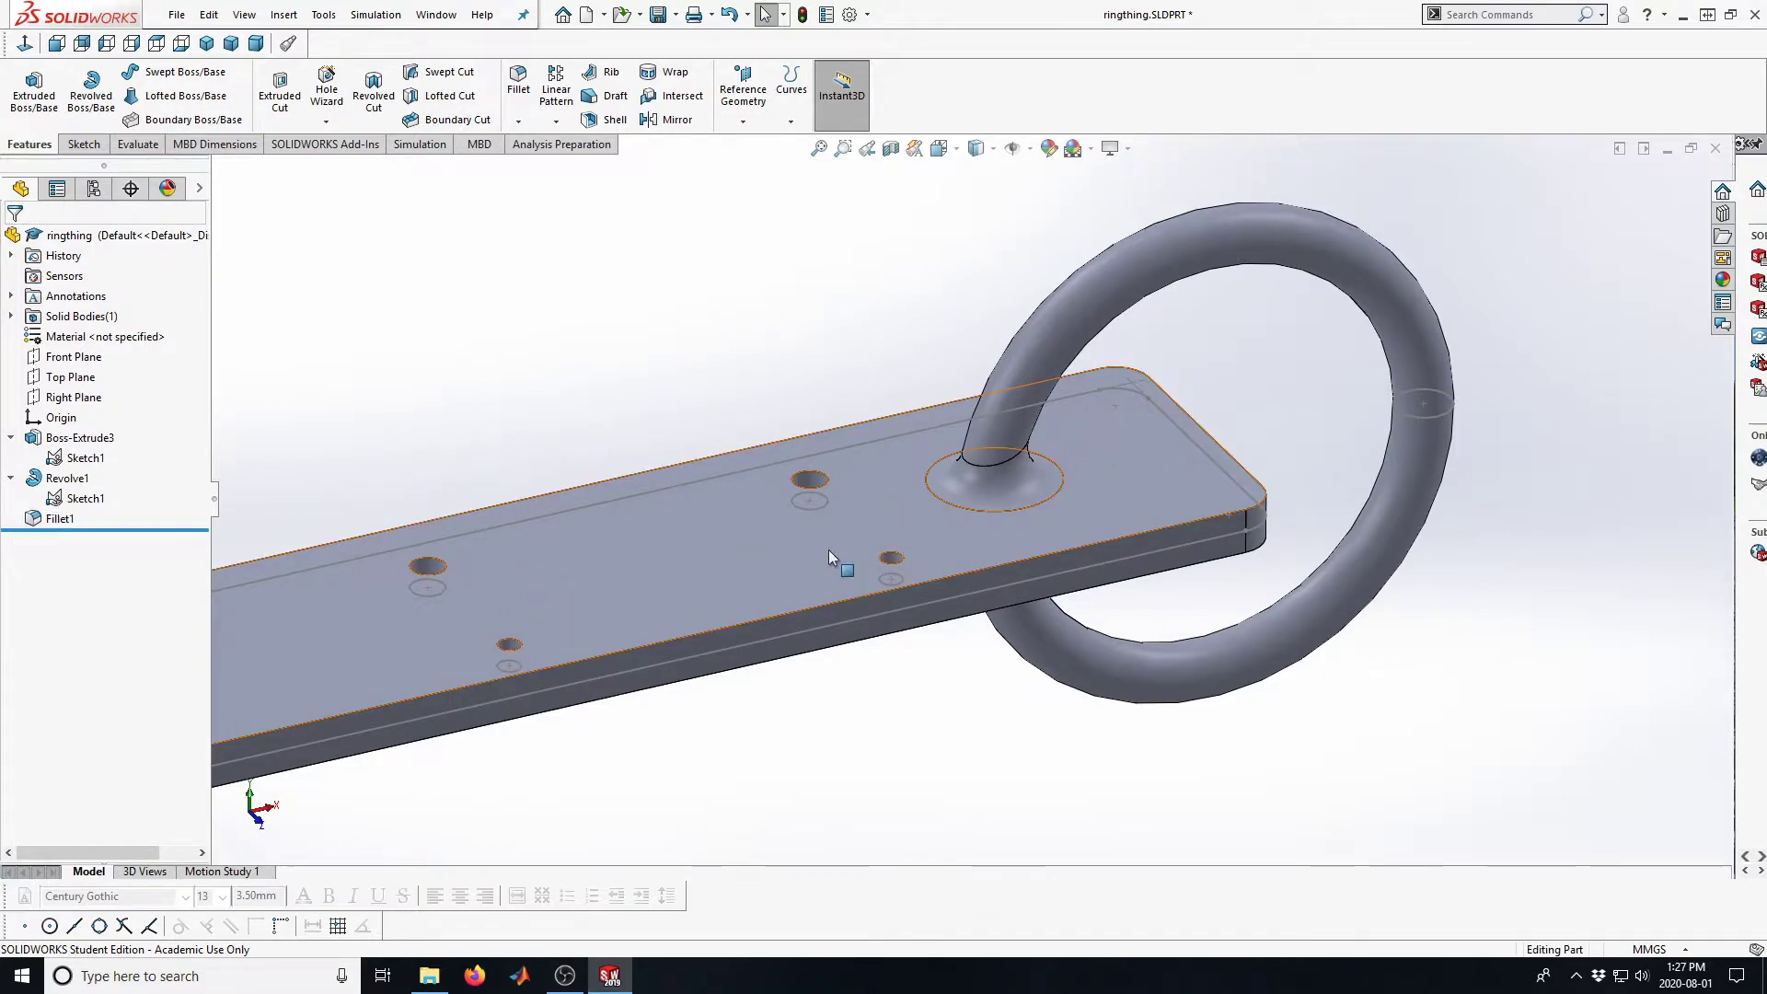
Roll the model history back to just before the ring's fillet
scroll(831, 548, up, 5)
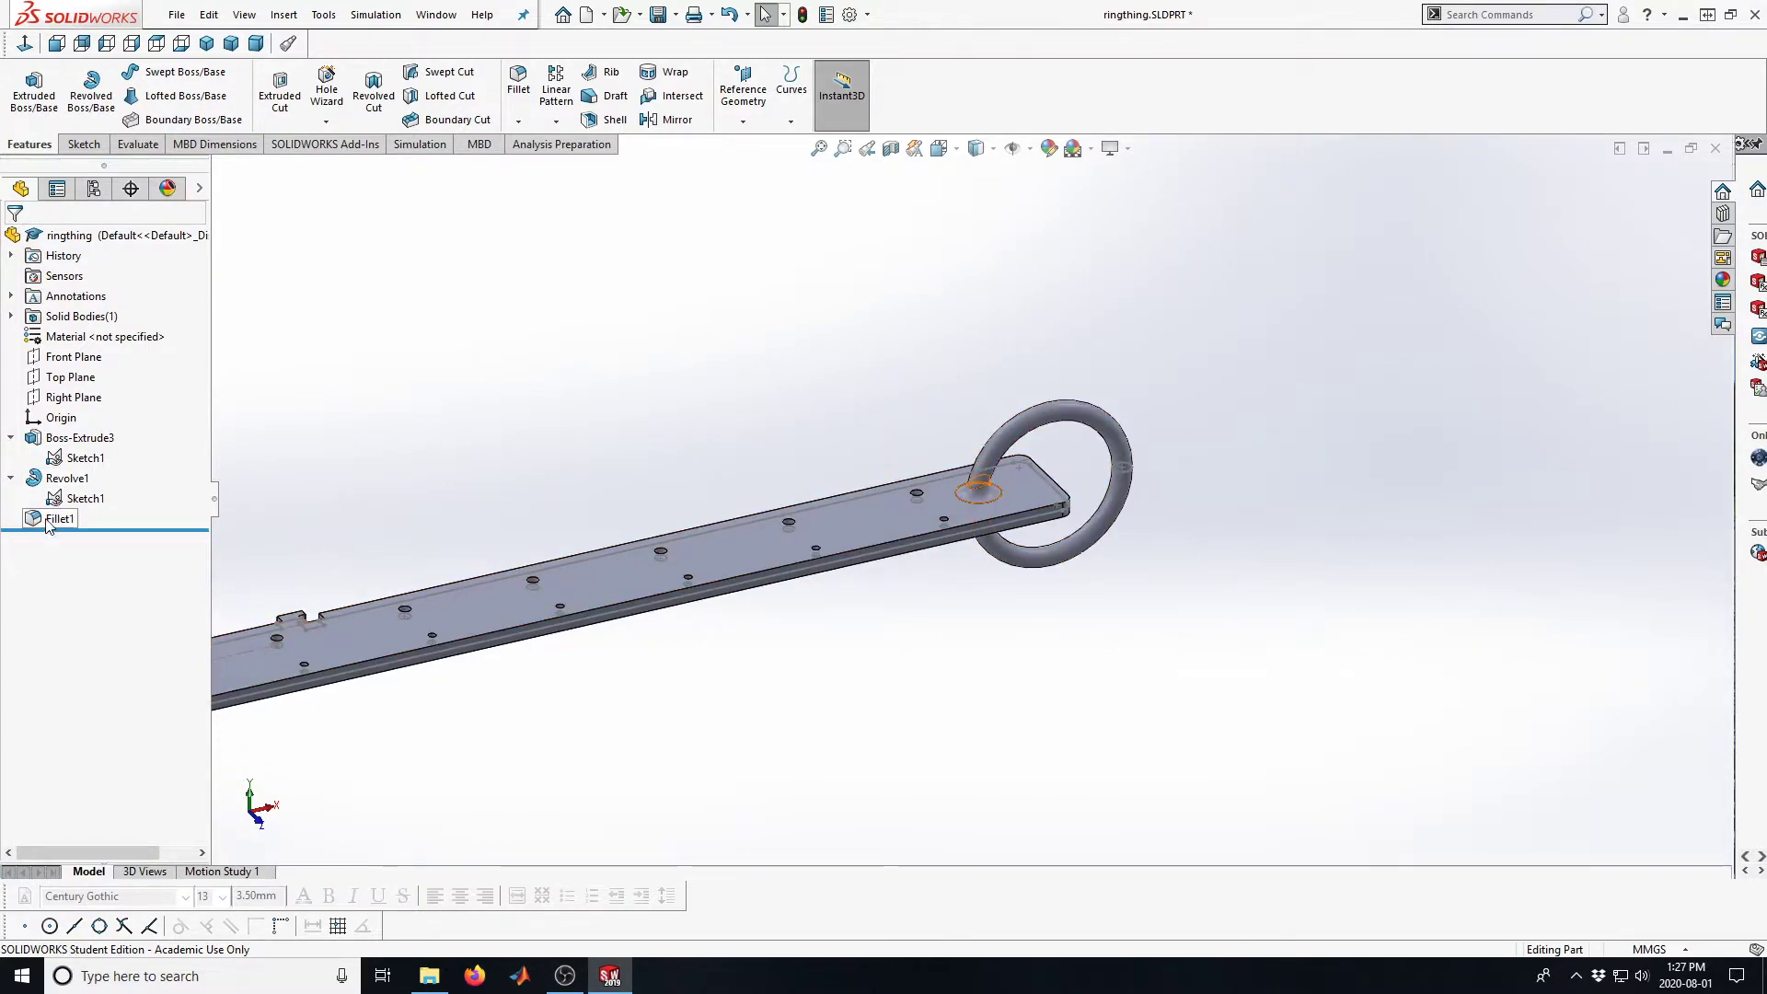
drag(48, 530, 48, 509)
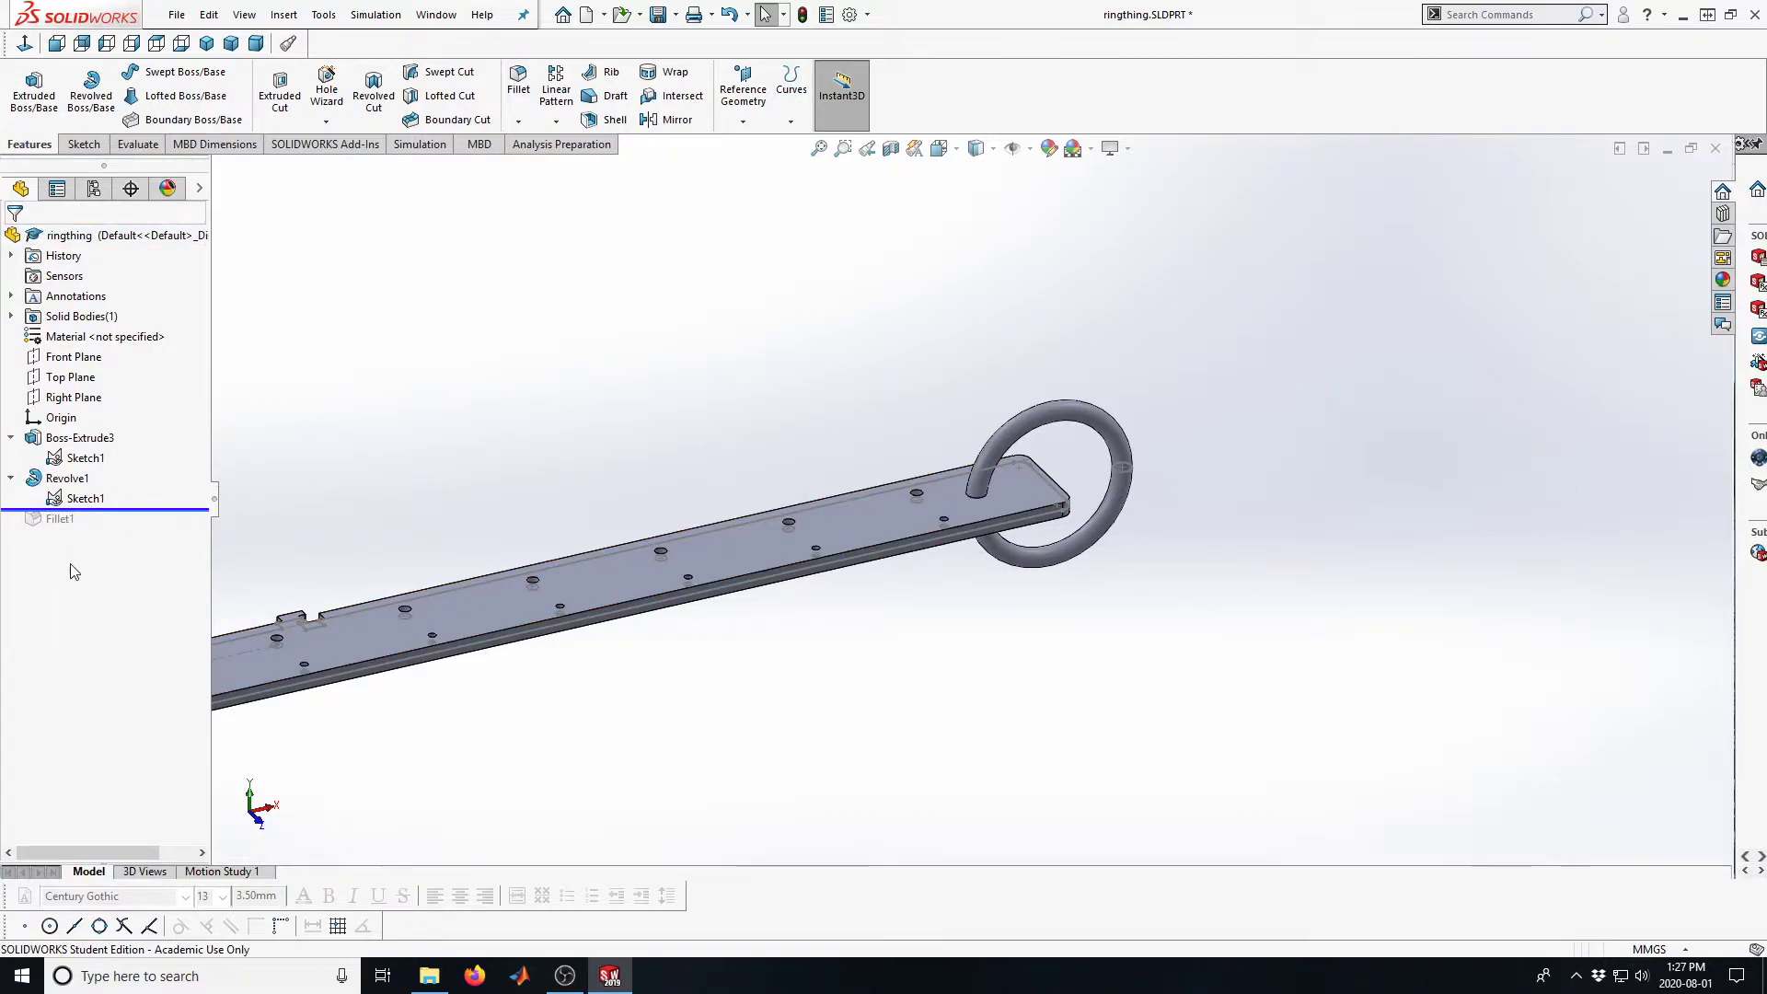
click(70, 502)
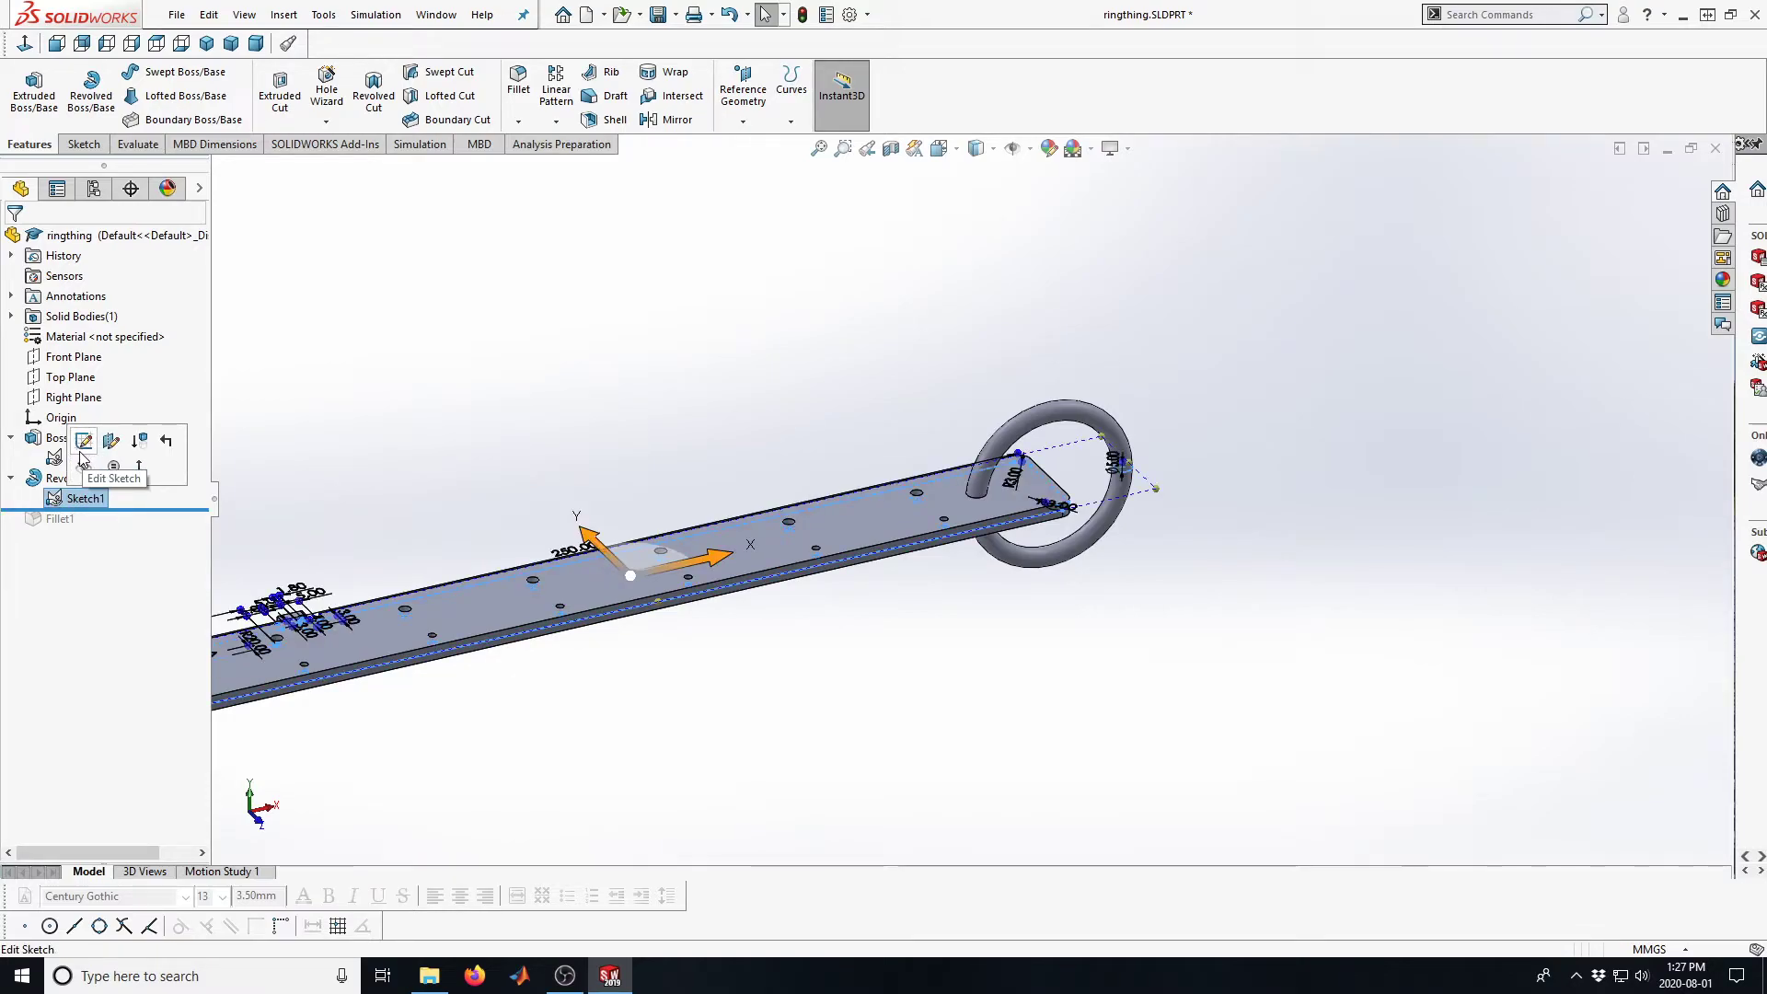
click(495, 457)
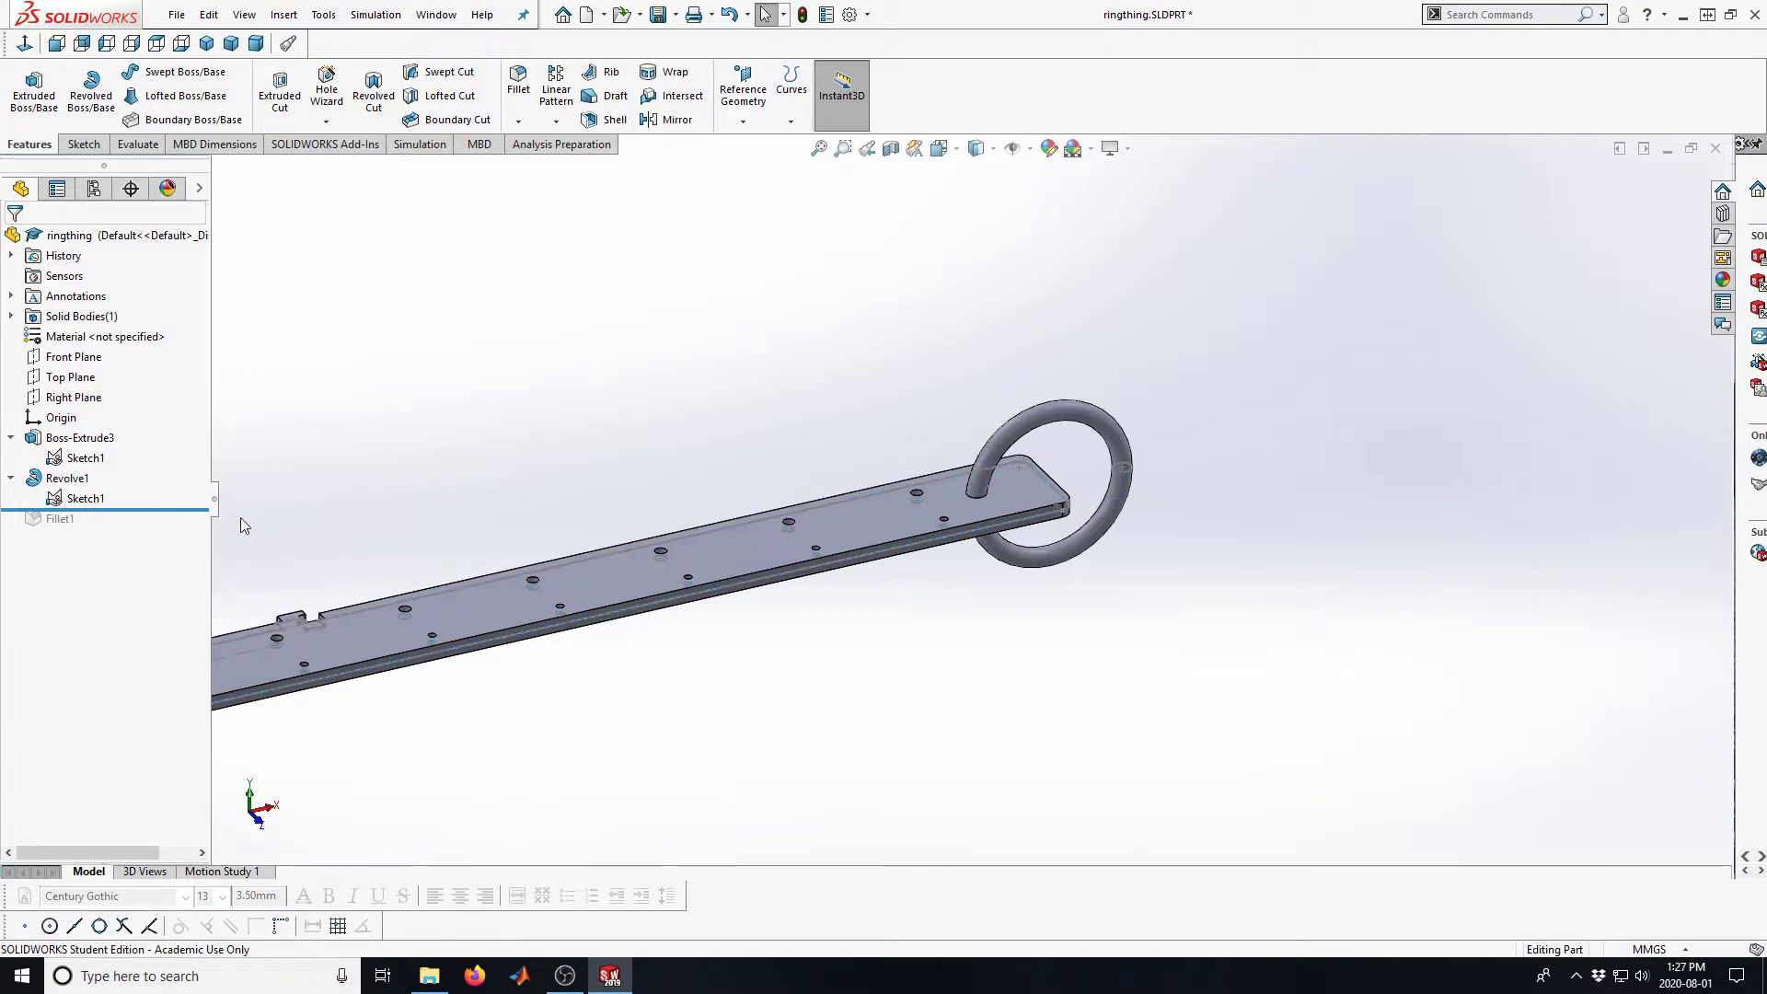
In the plate extrusion's sketch, add a circle of about 3.6 mm radius between the two hole rows, and exit to rebuild
click(62, 458)
click(78, 411)
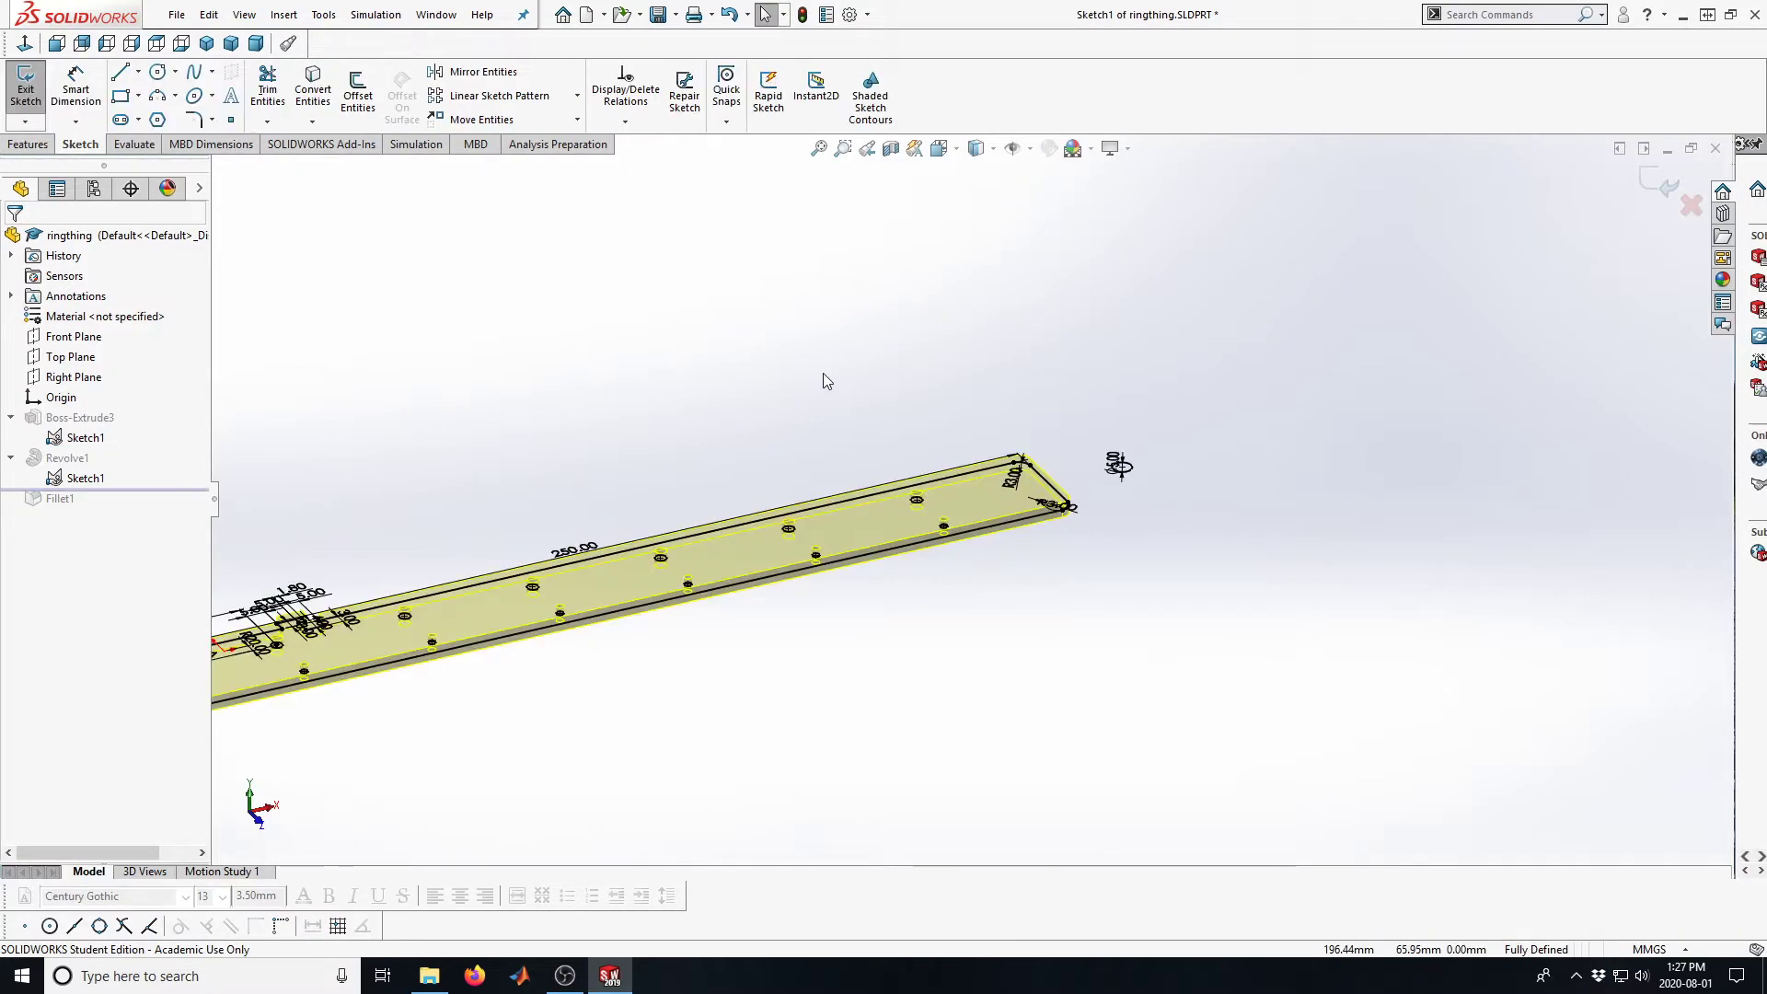
scroll(770, 505, up, 3)
scroll(835, 508, down, 1)
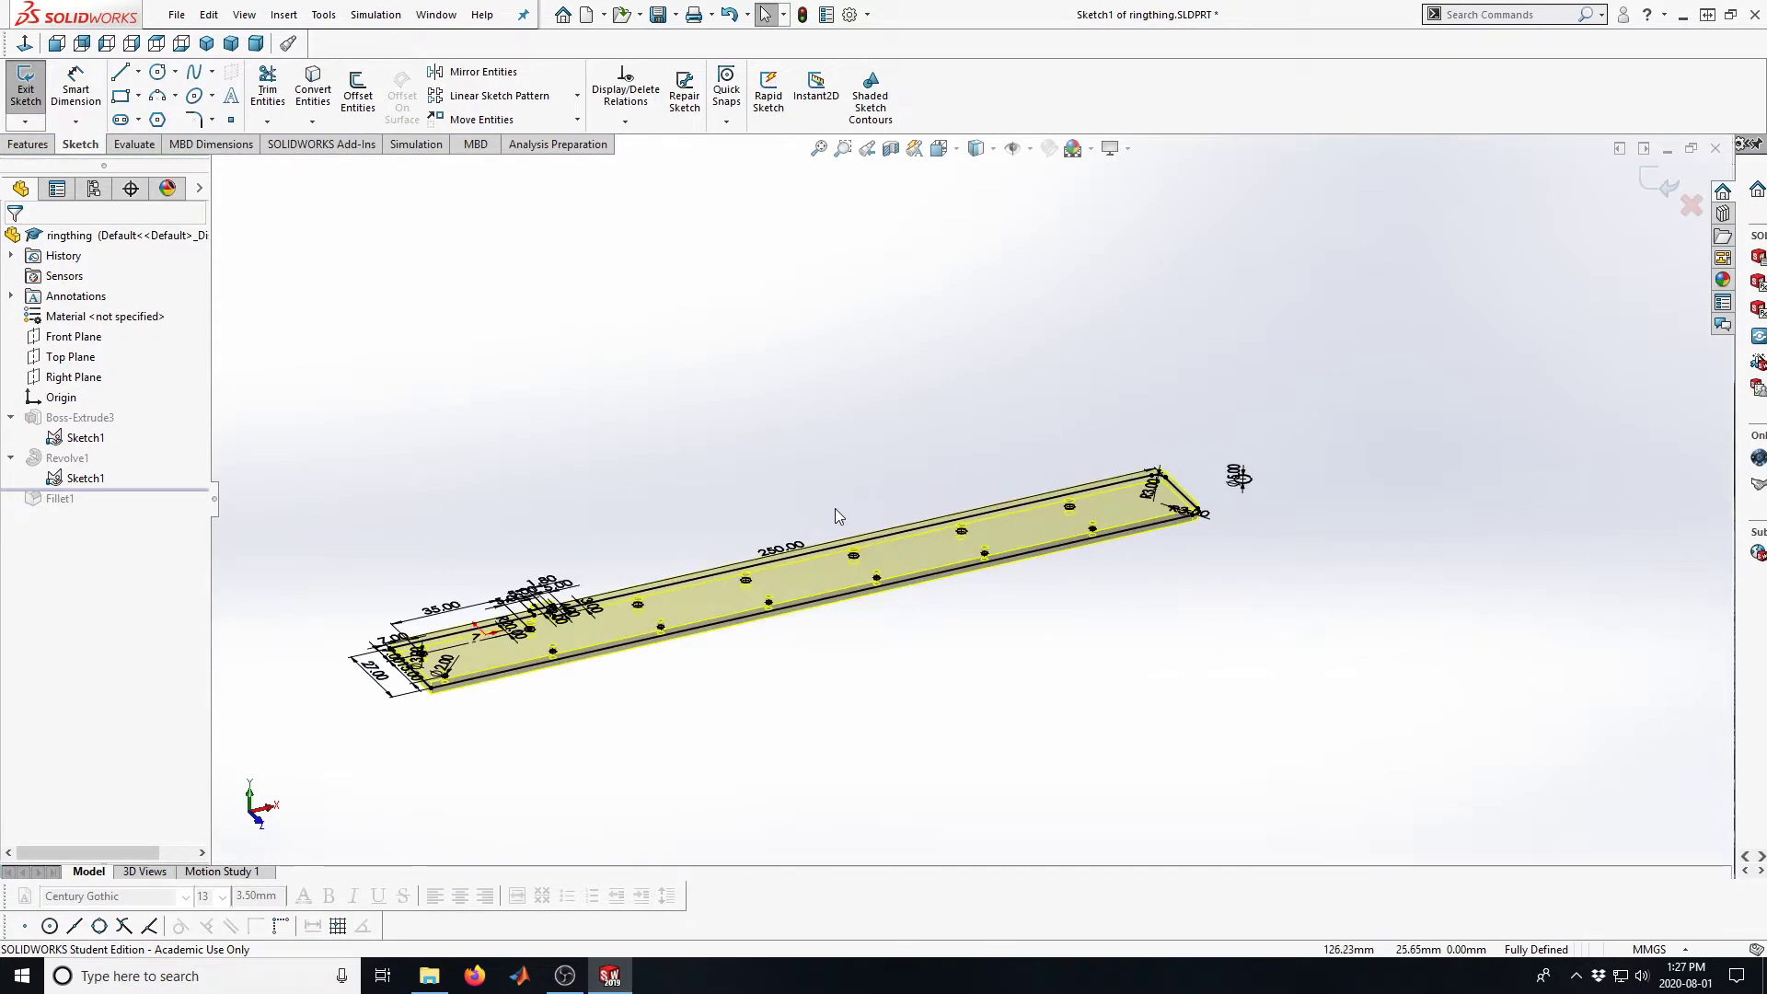
mouse_move(885, 463)
middle_down()
mouse_move(963, 773)
mouse_move(897, 722)
mouse_move(856, 741)
middle_up()
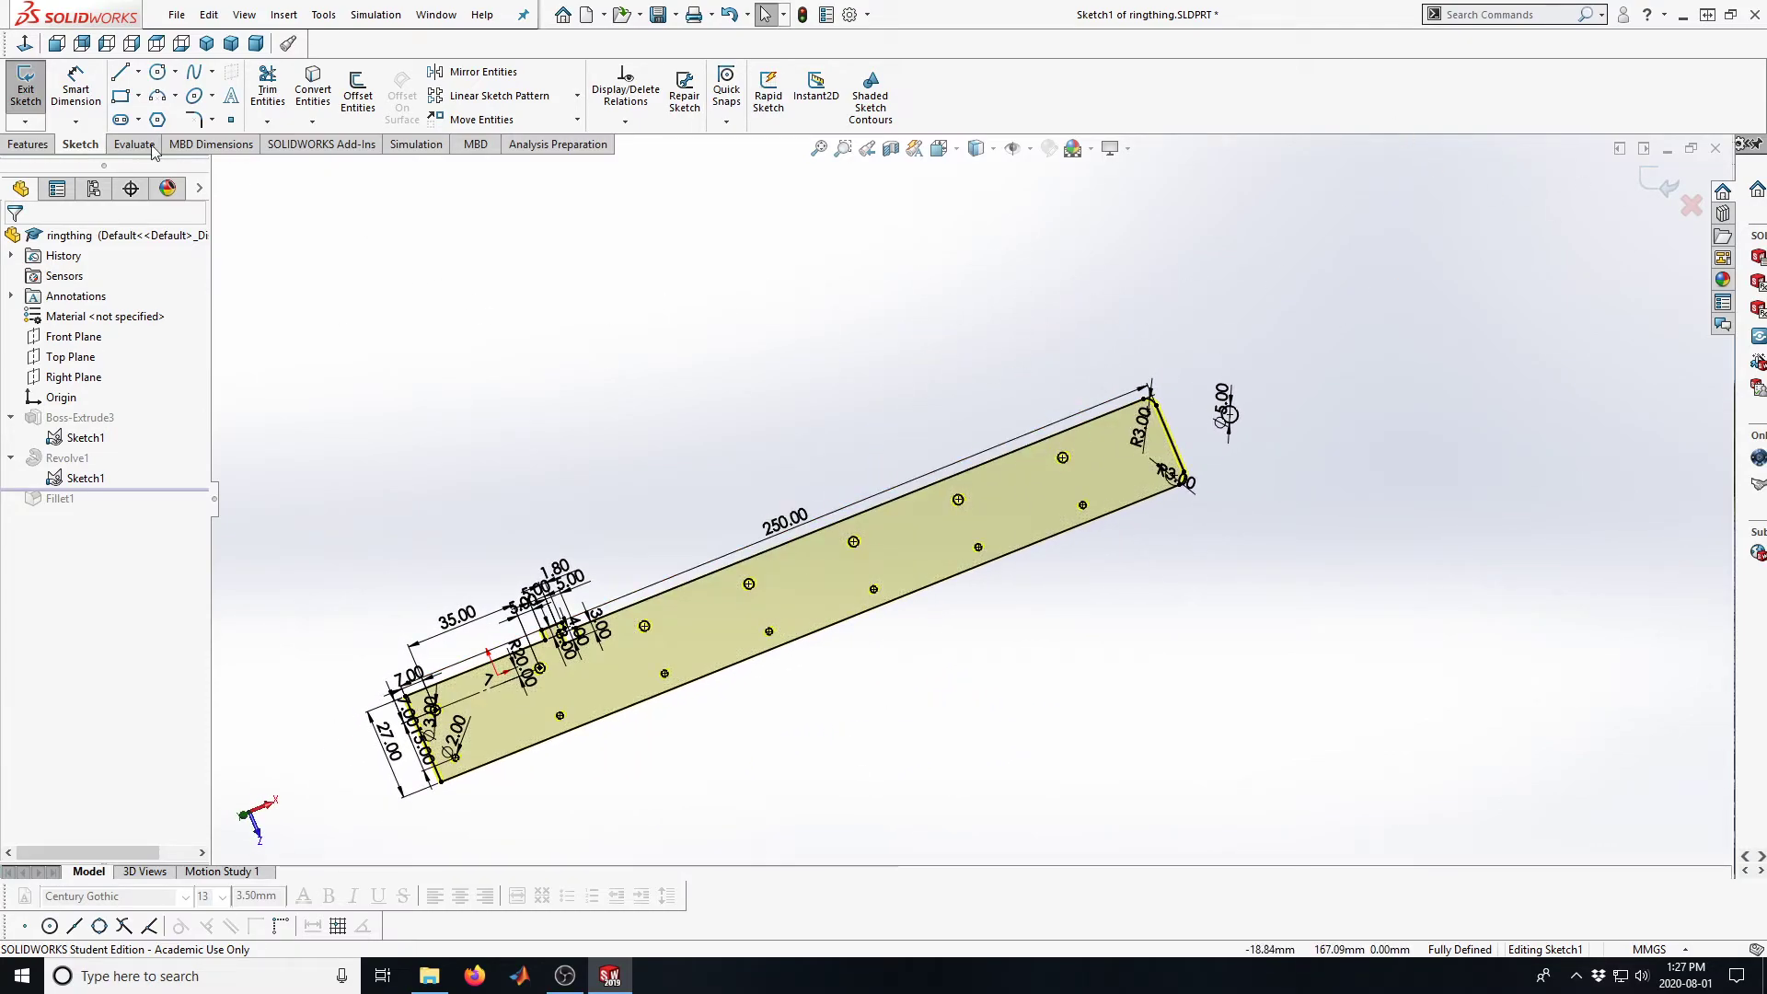
click(156, 74)
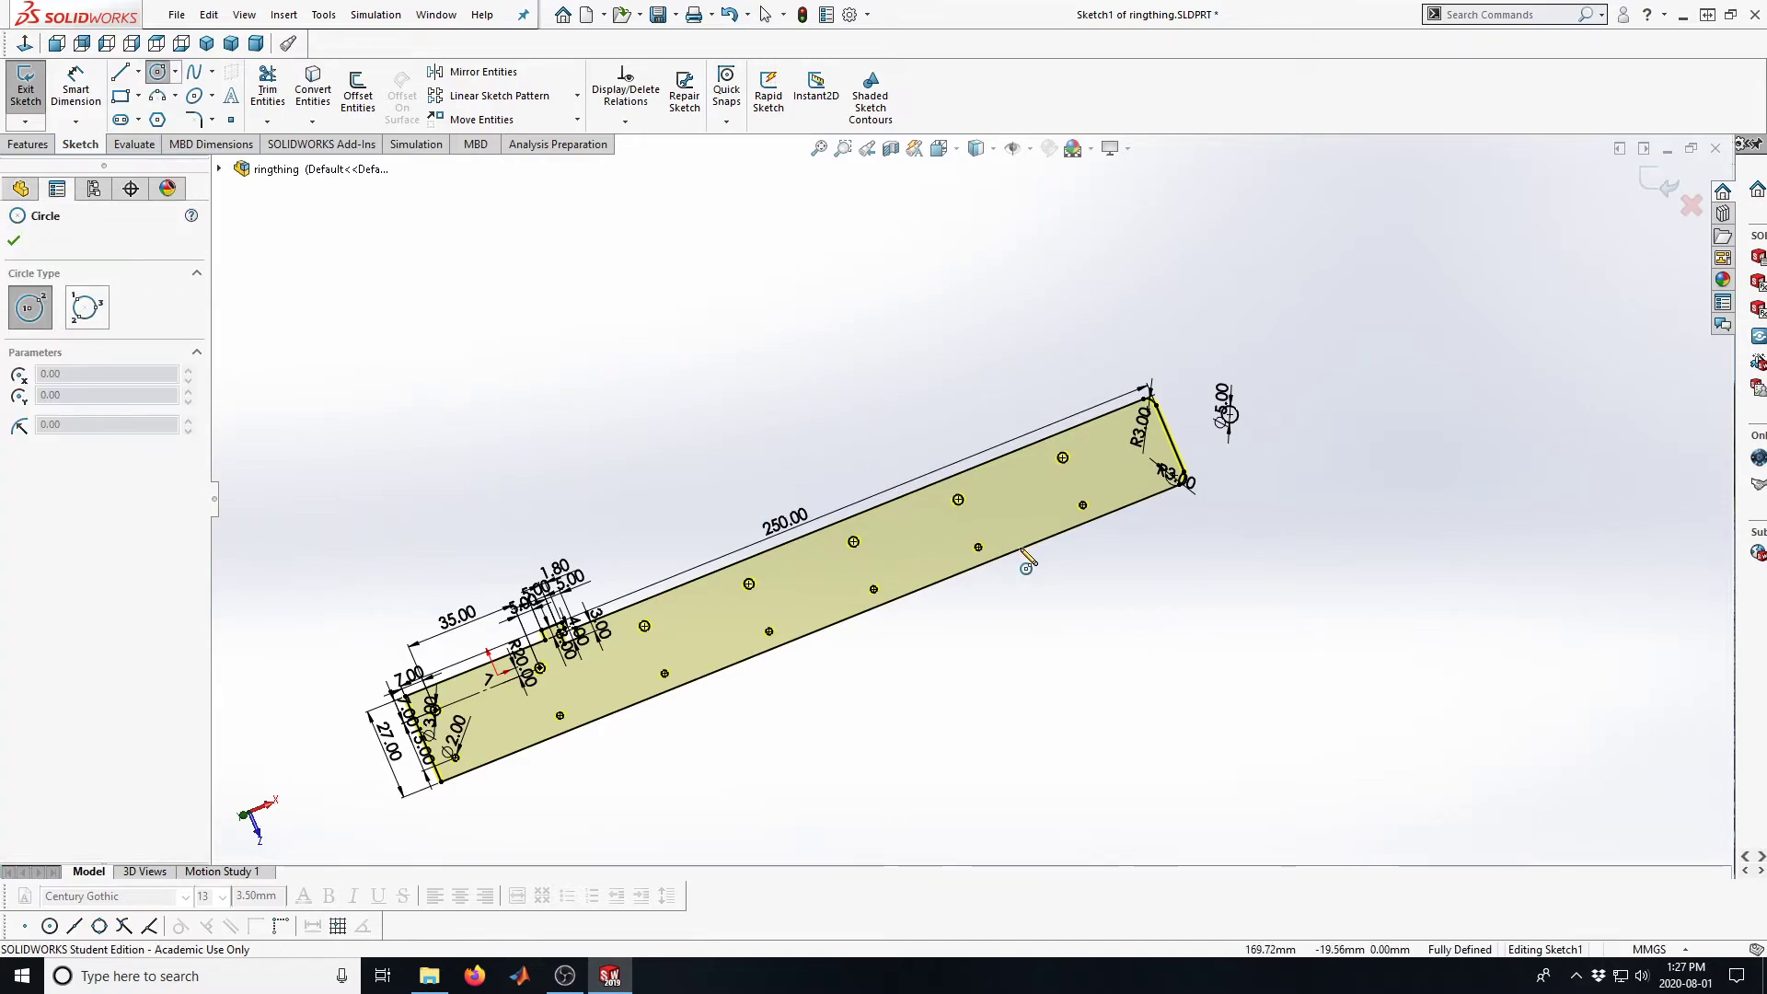
scroll(944, 556, down, 2)
scroll(942, 556, down, 2)
click(891, 528)
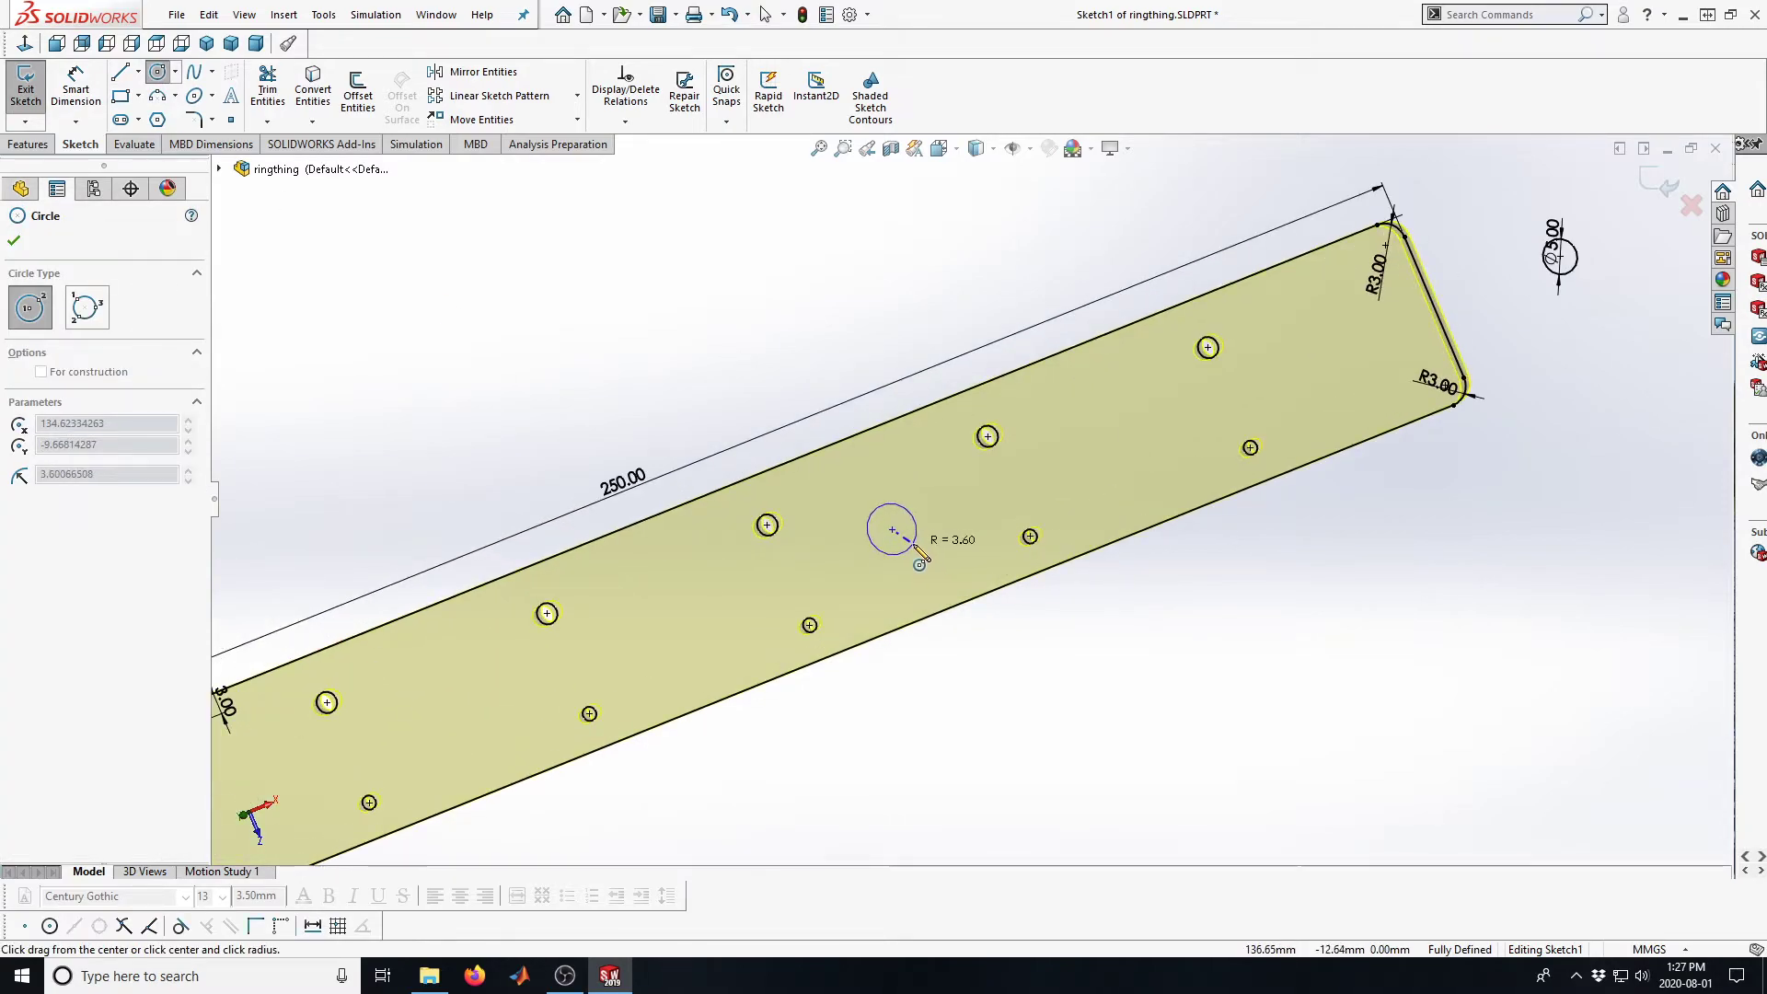
click(914, 539)
click(1661, 187)
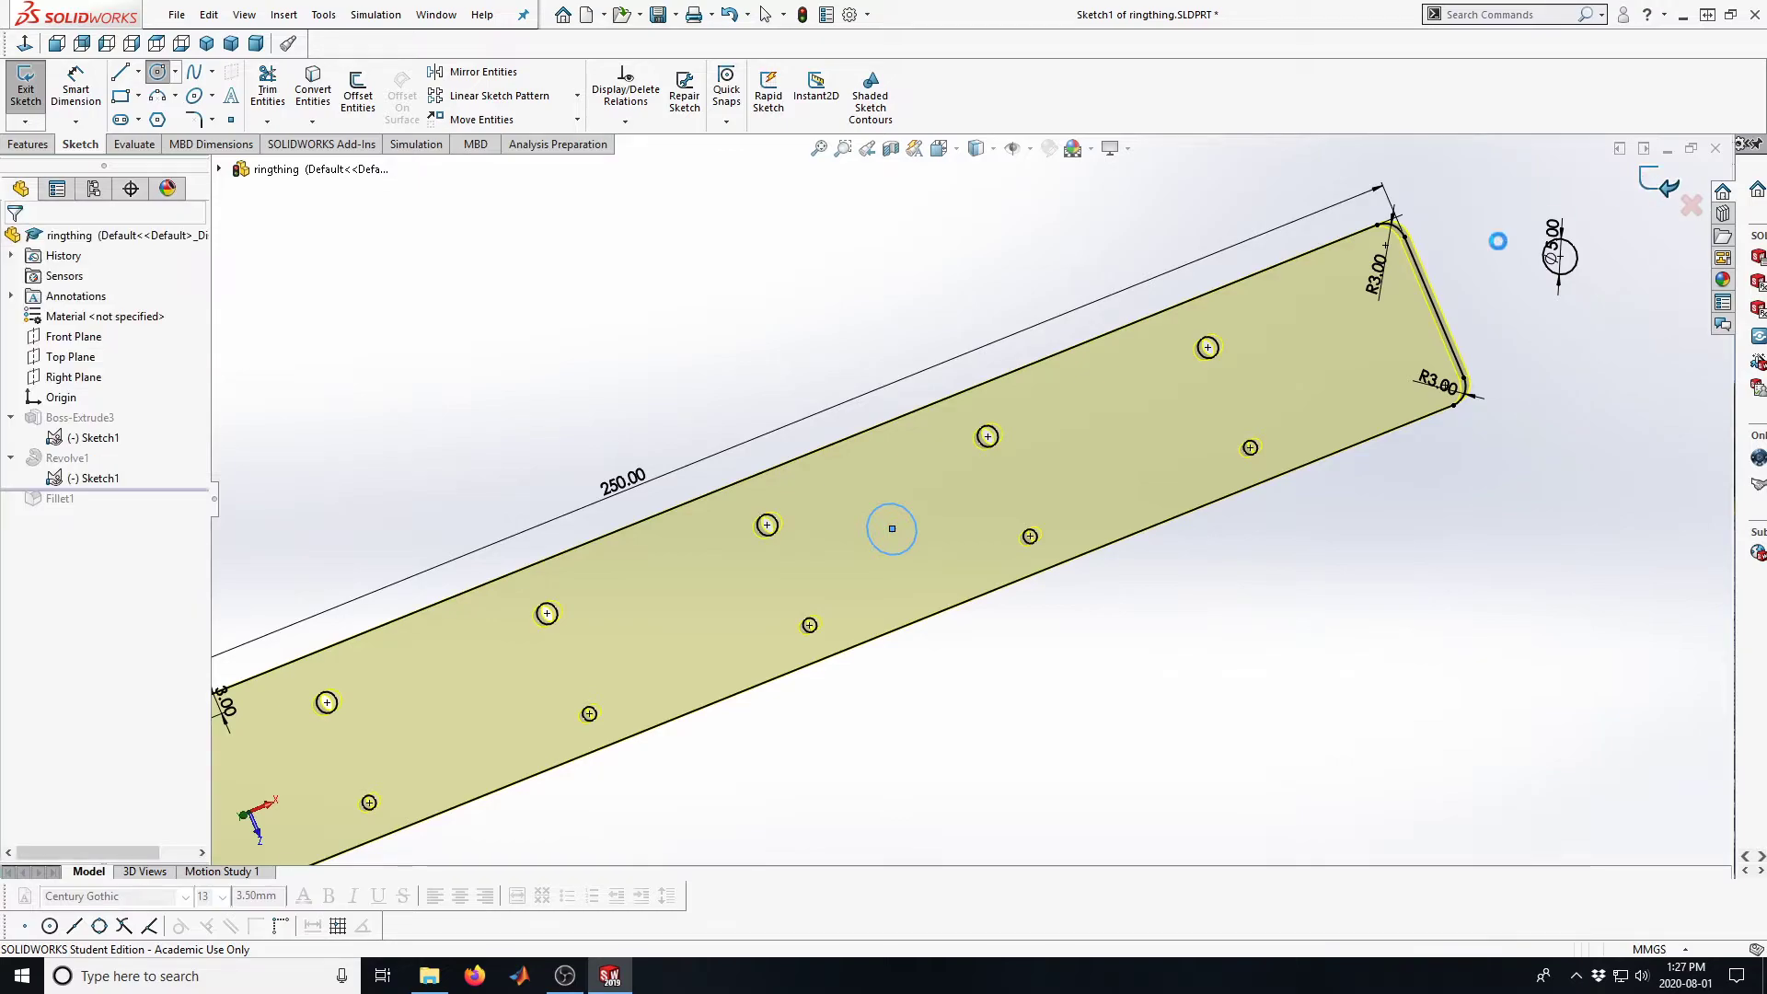
scroll(525, 624, up, 3)
middle_drag(524, 624, 616, 552)
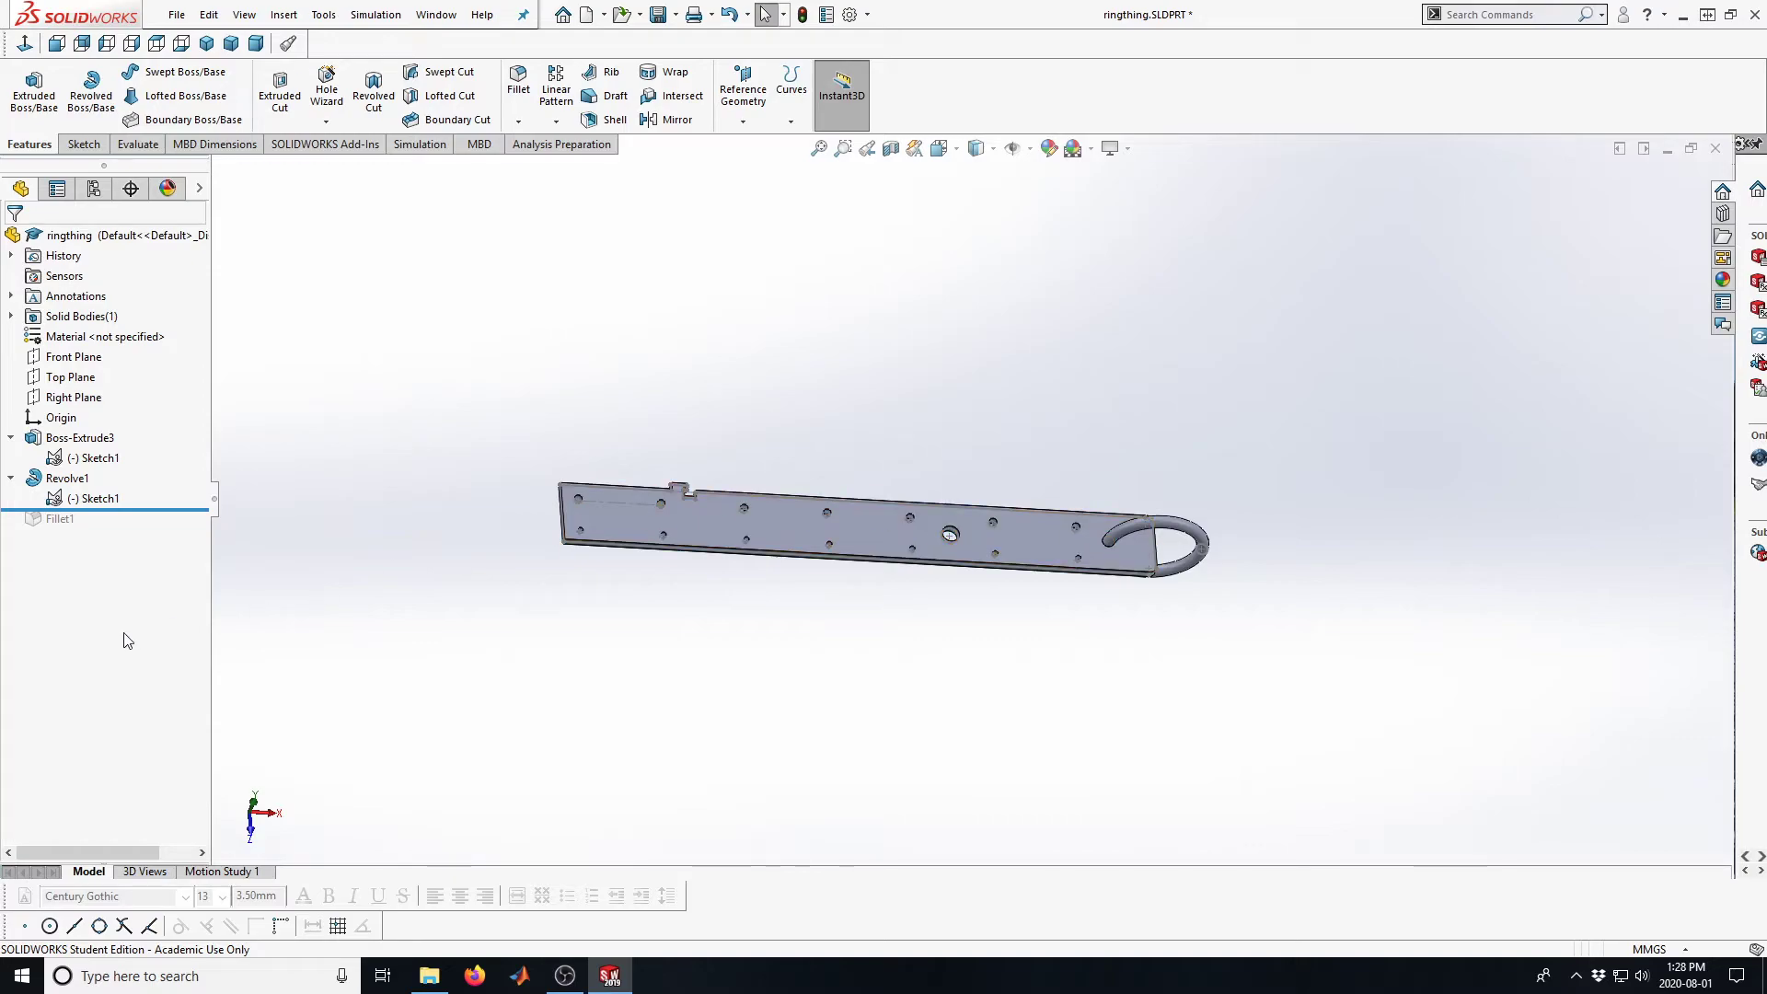
Edit the plate extrusion and reselect its contours as the plate region plus the new circle's region, filling the hole
click(92, 458)
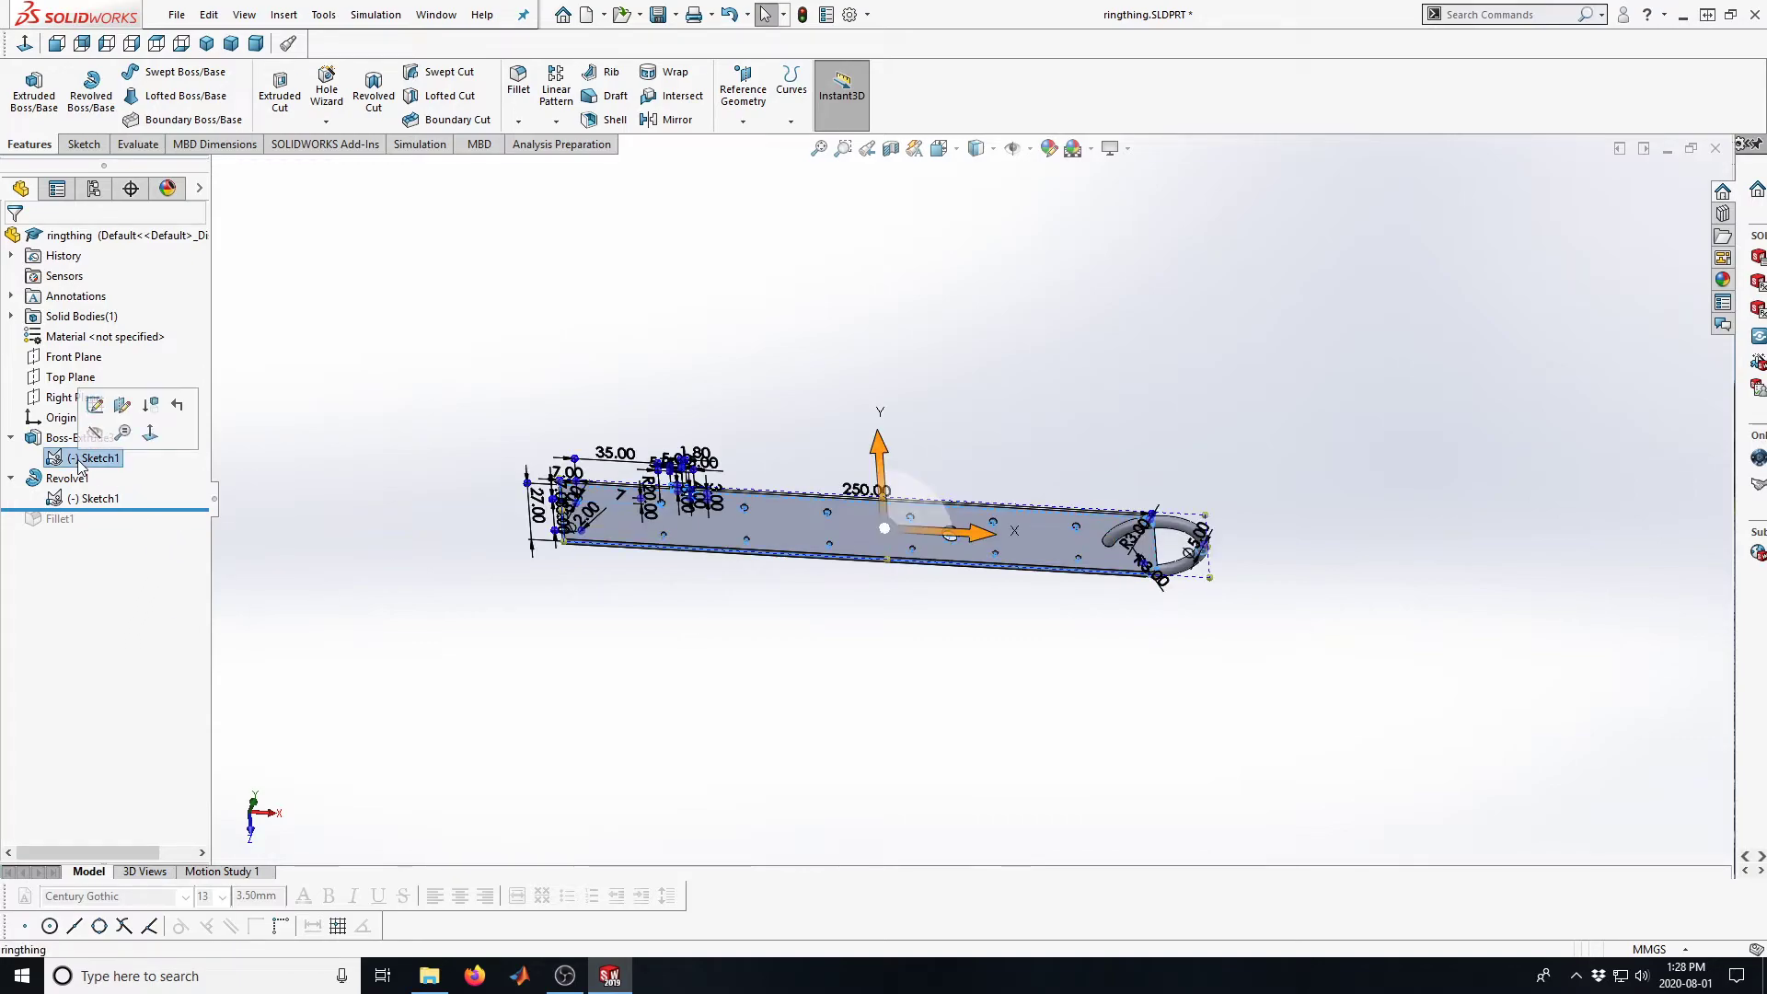
click(425, 268)
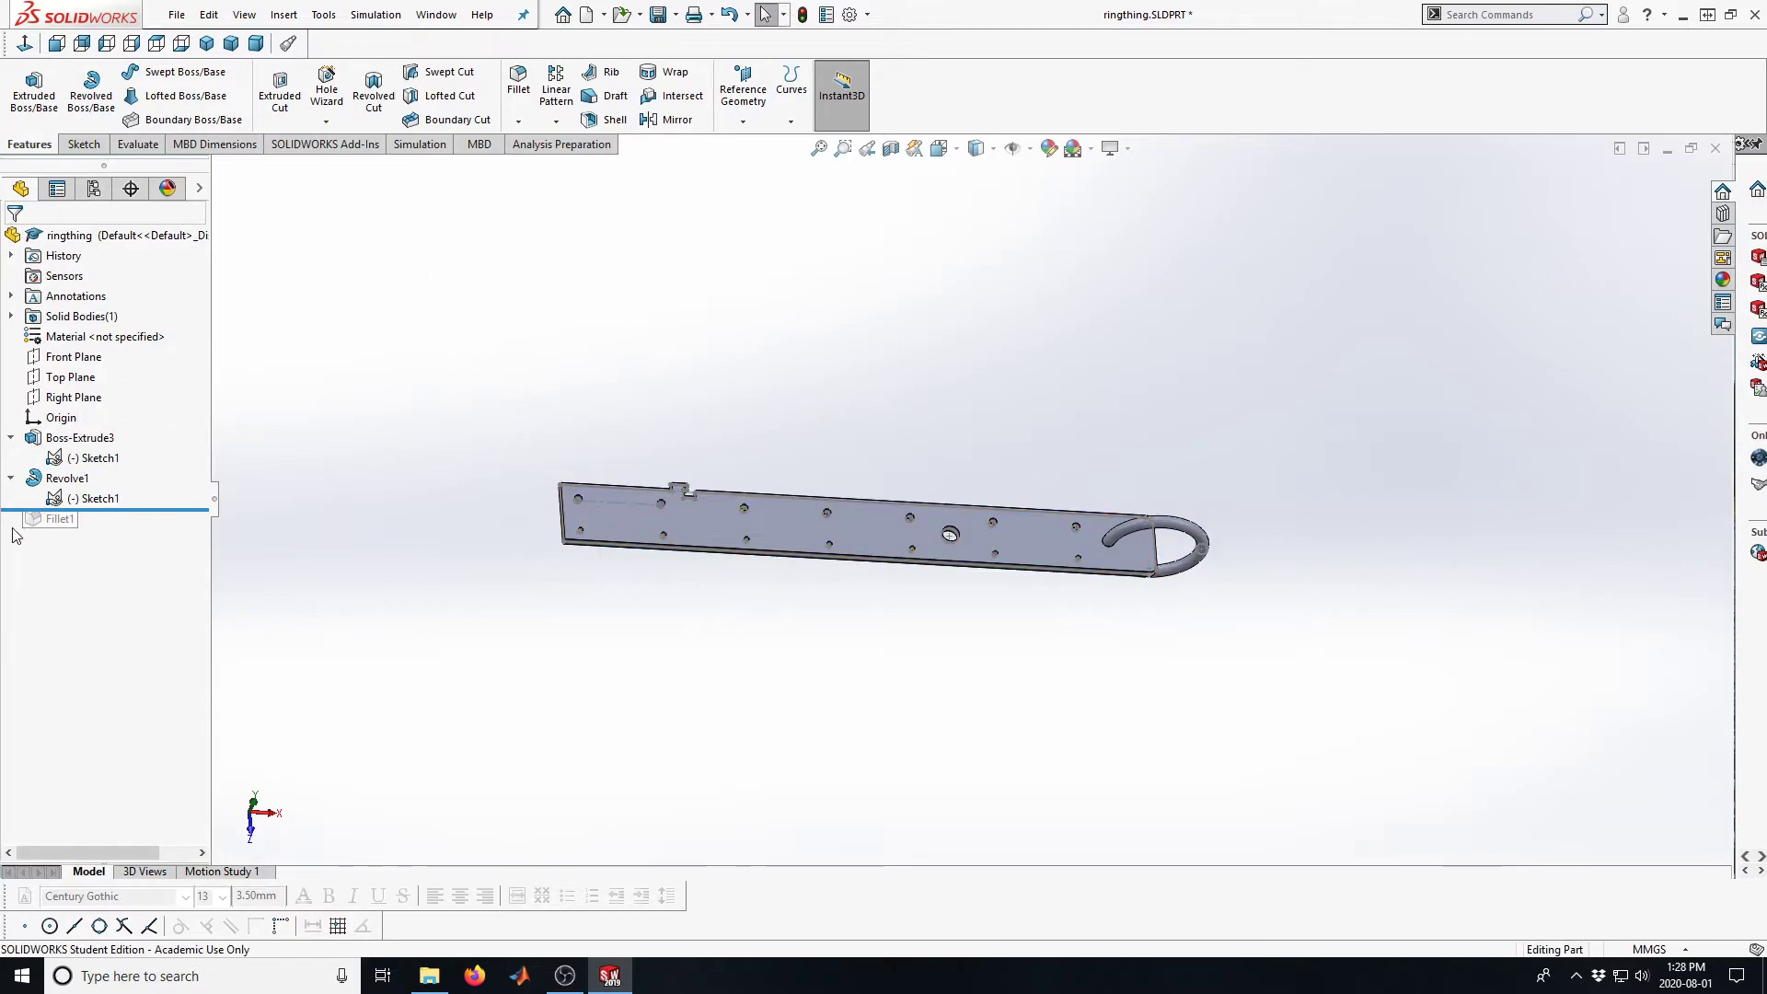
click(65, 438)
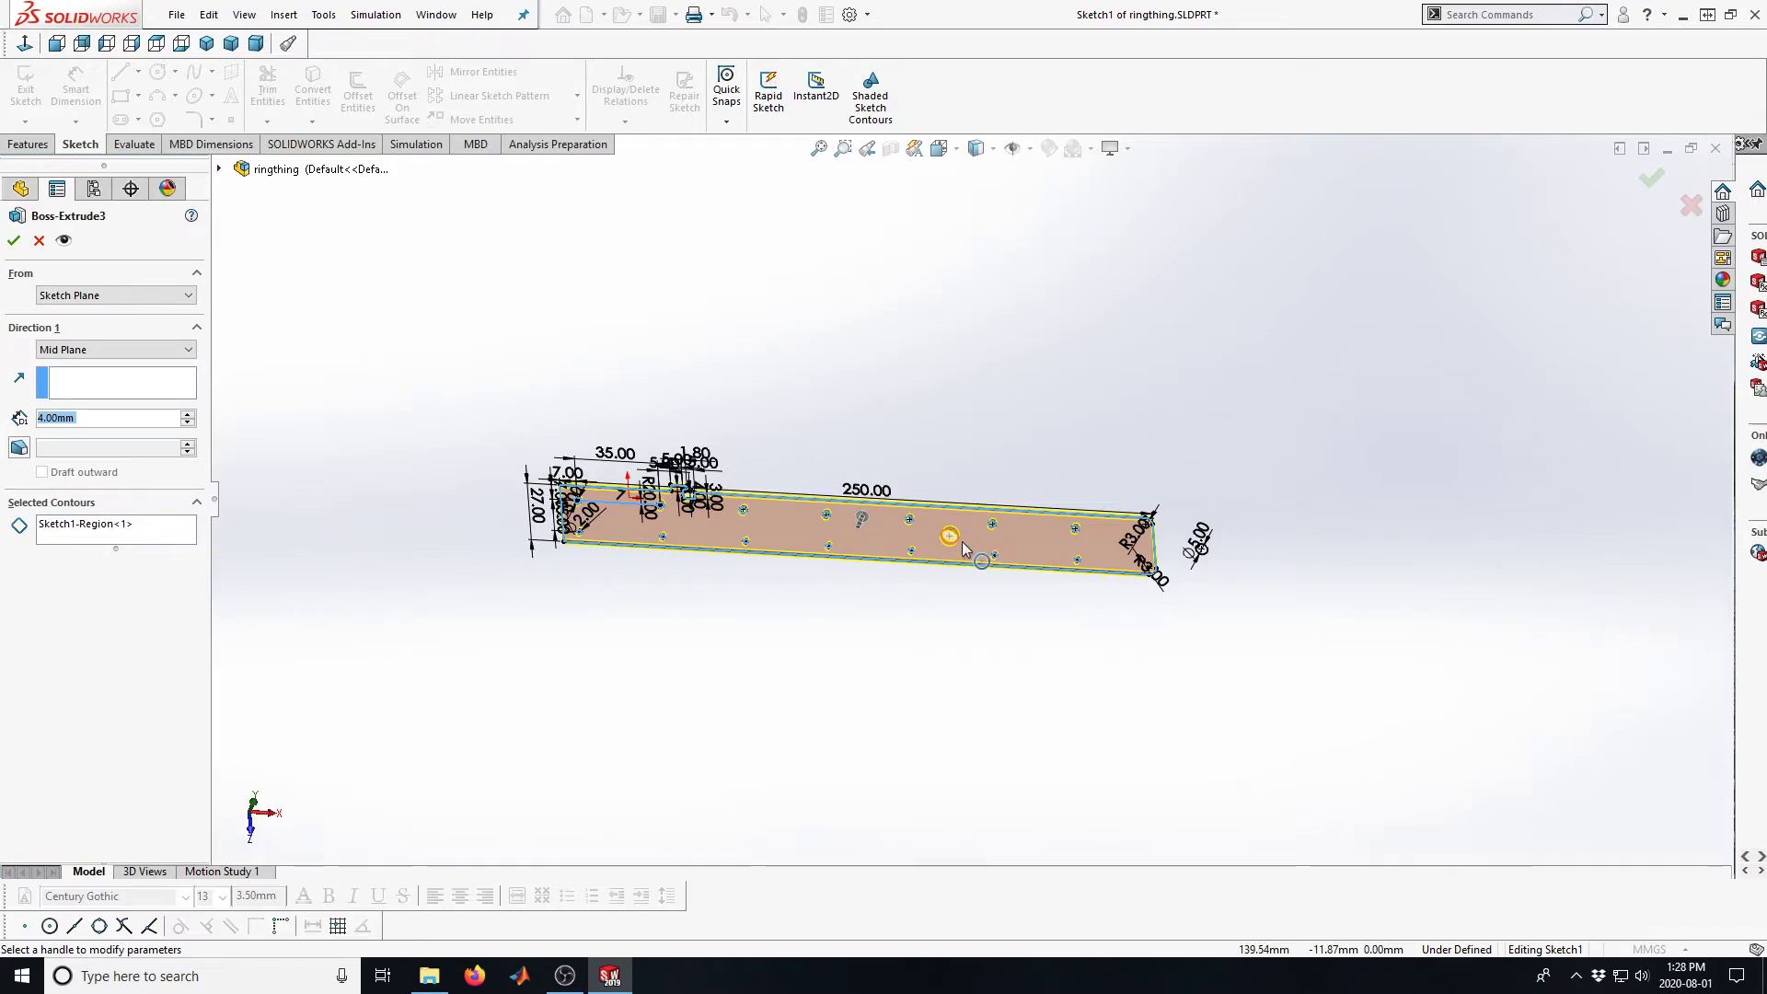
scroll(962, 542, down, 5)
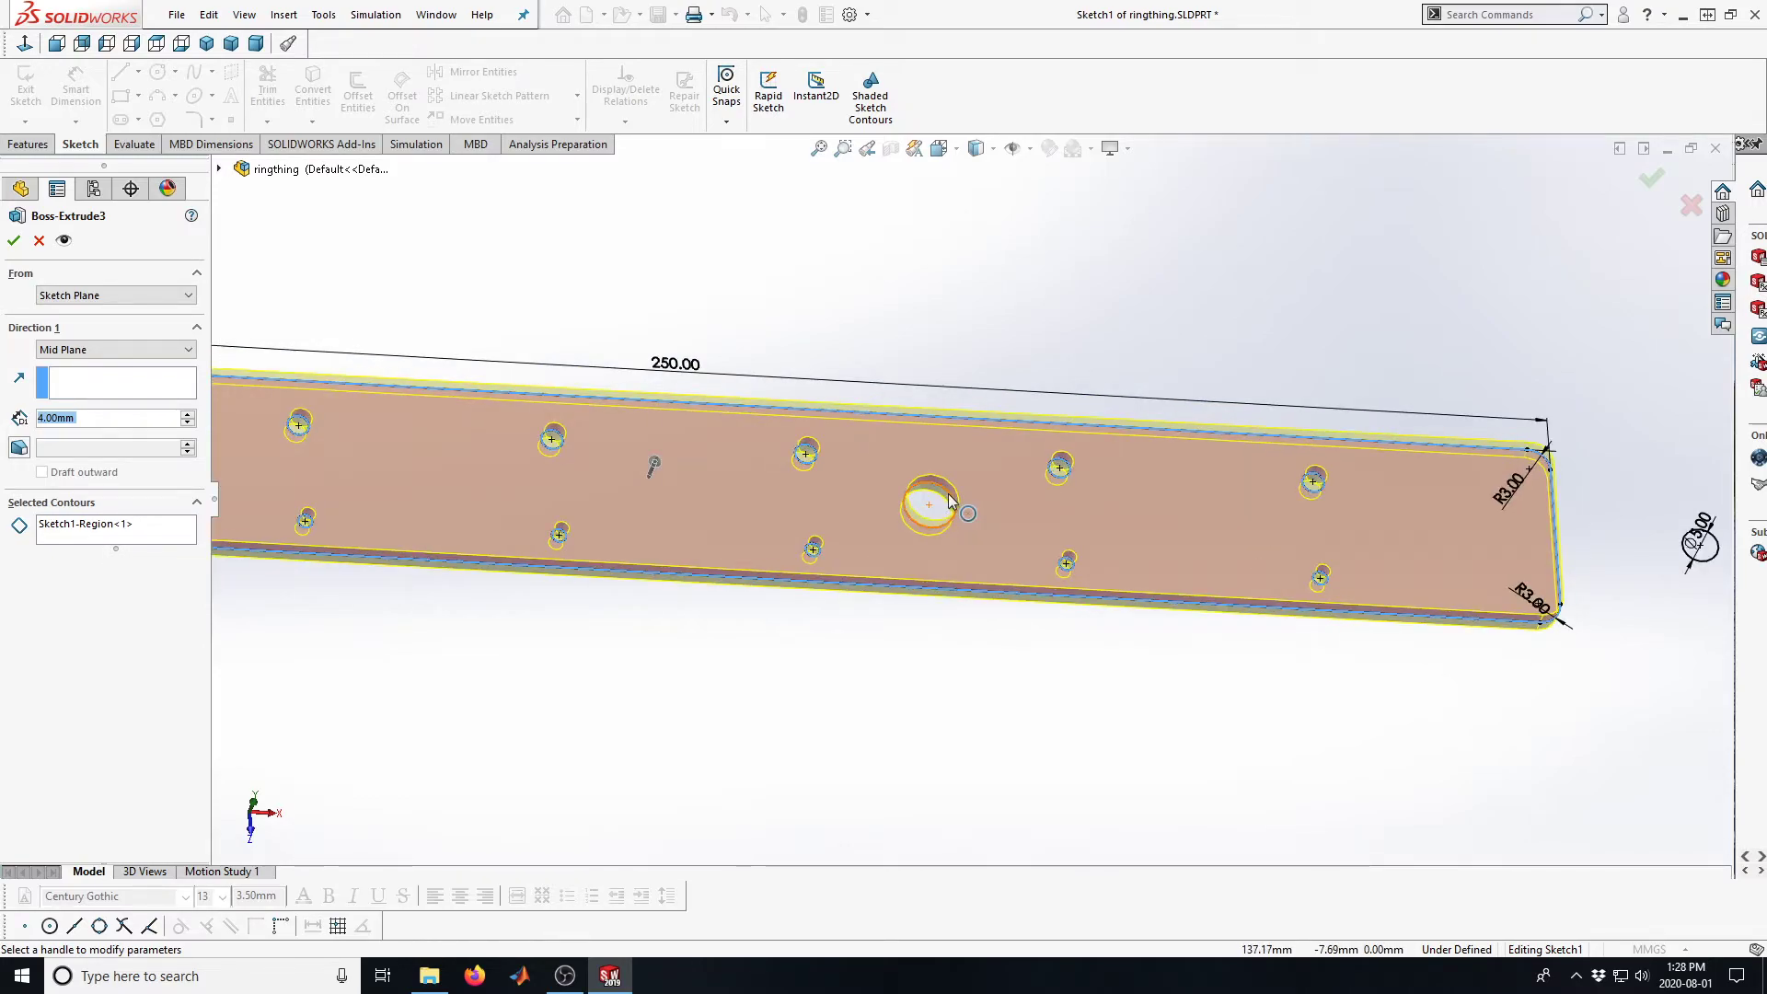
click(170, 535)
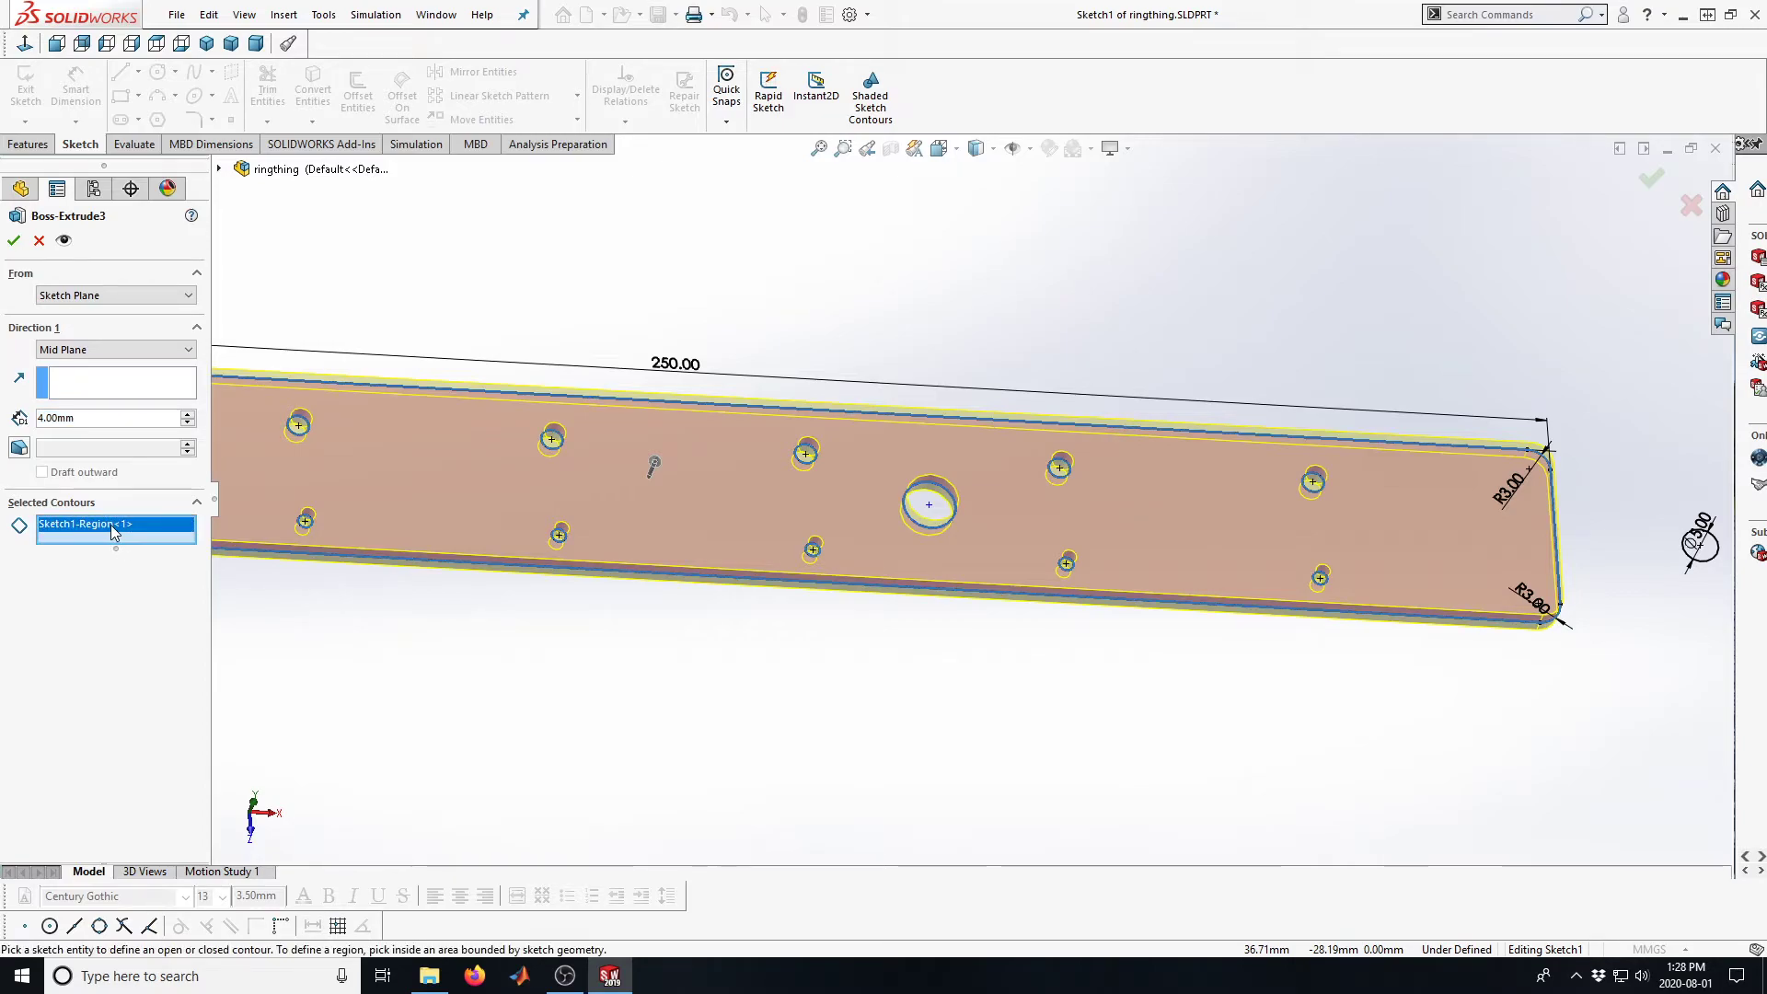
key(Delete)
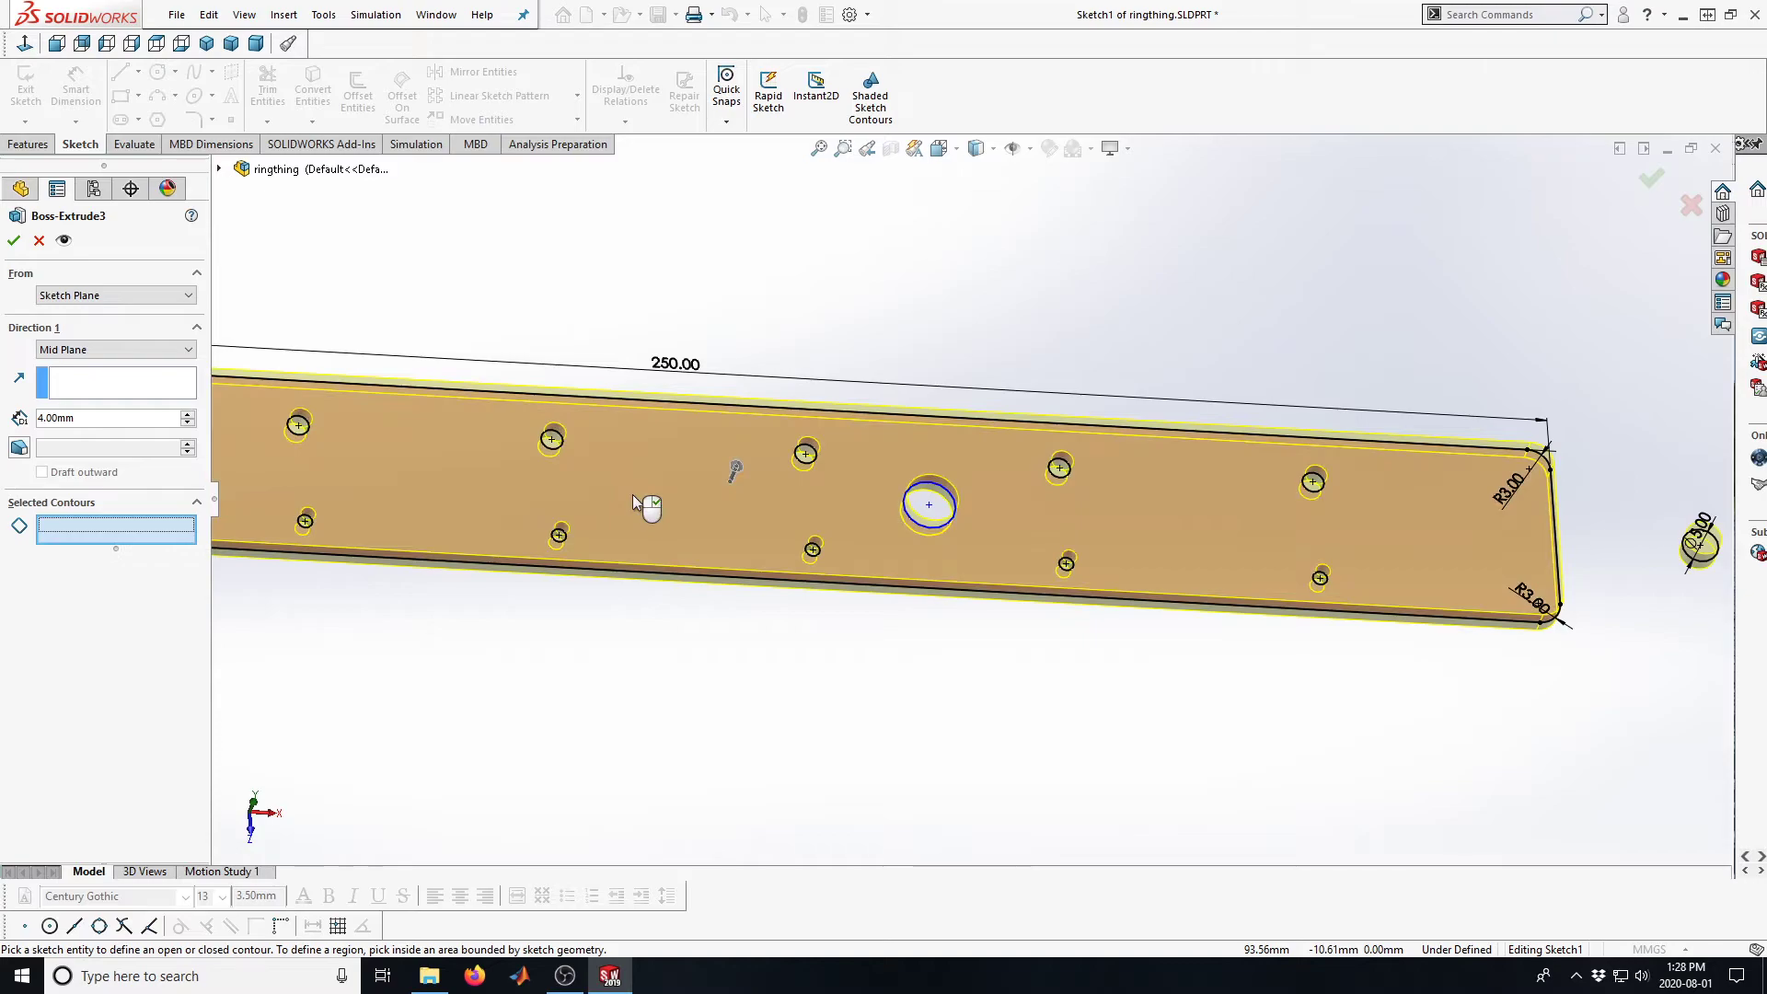
click(632, 494)
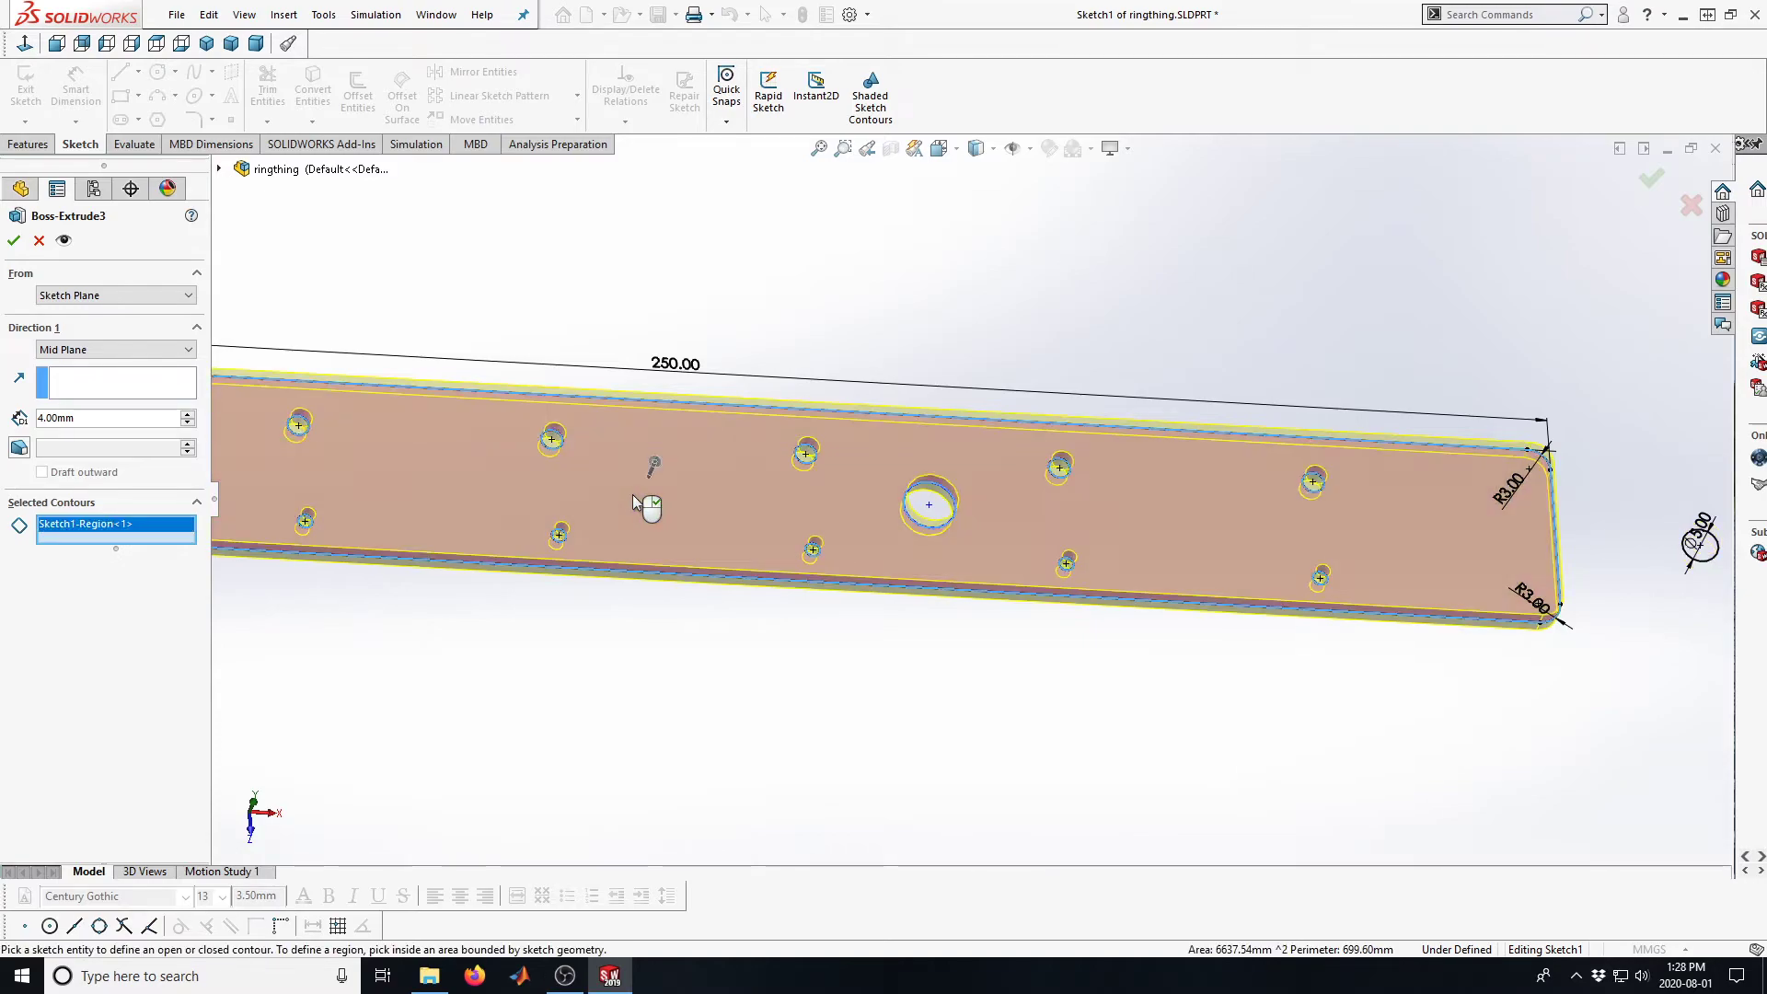
click(940, 520)
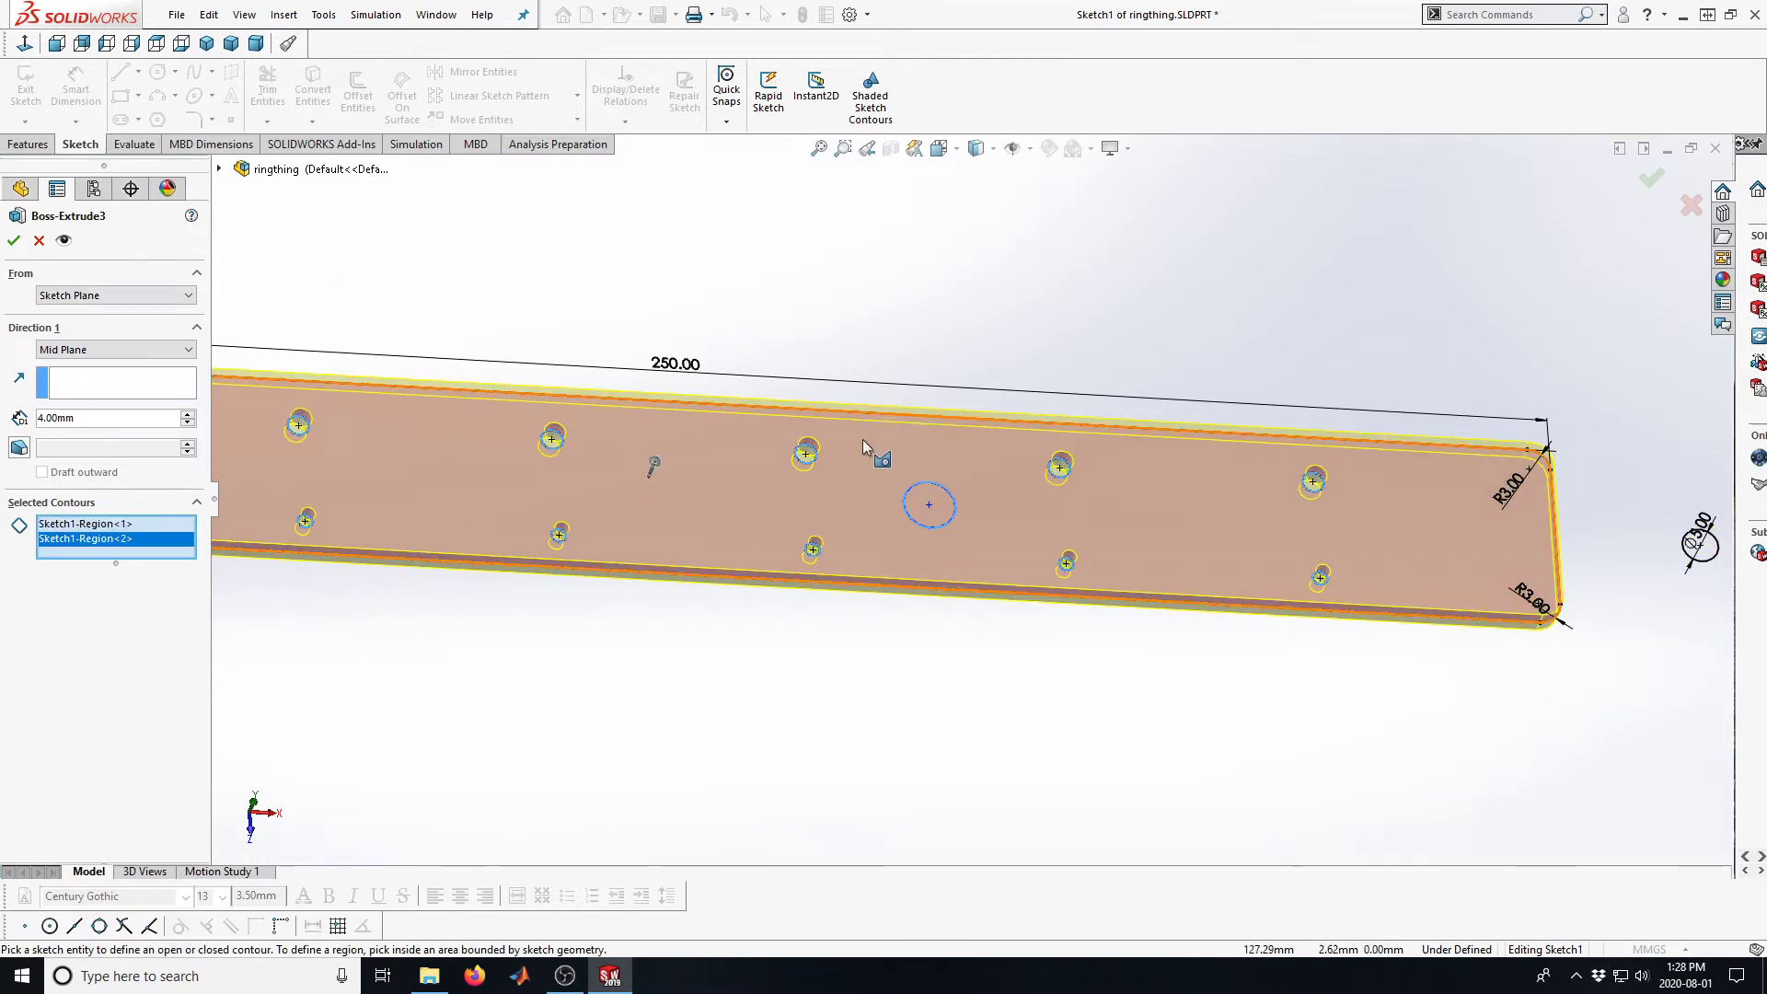
click(14, 244)
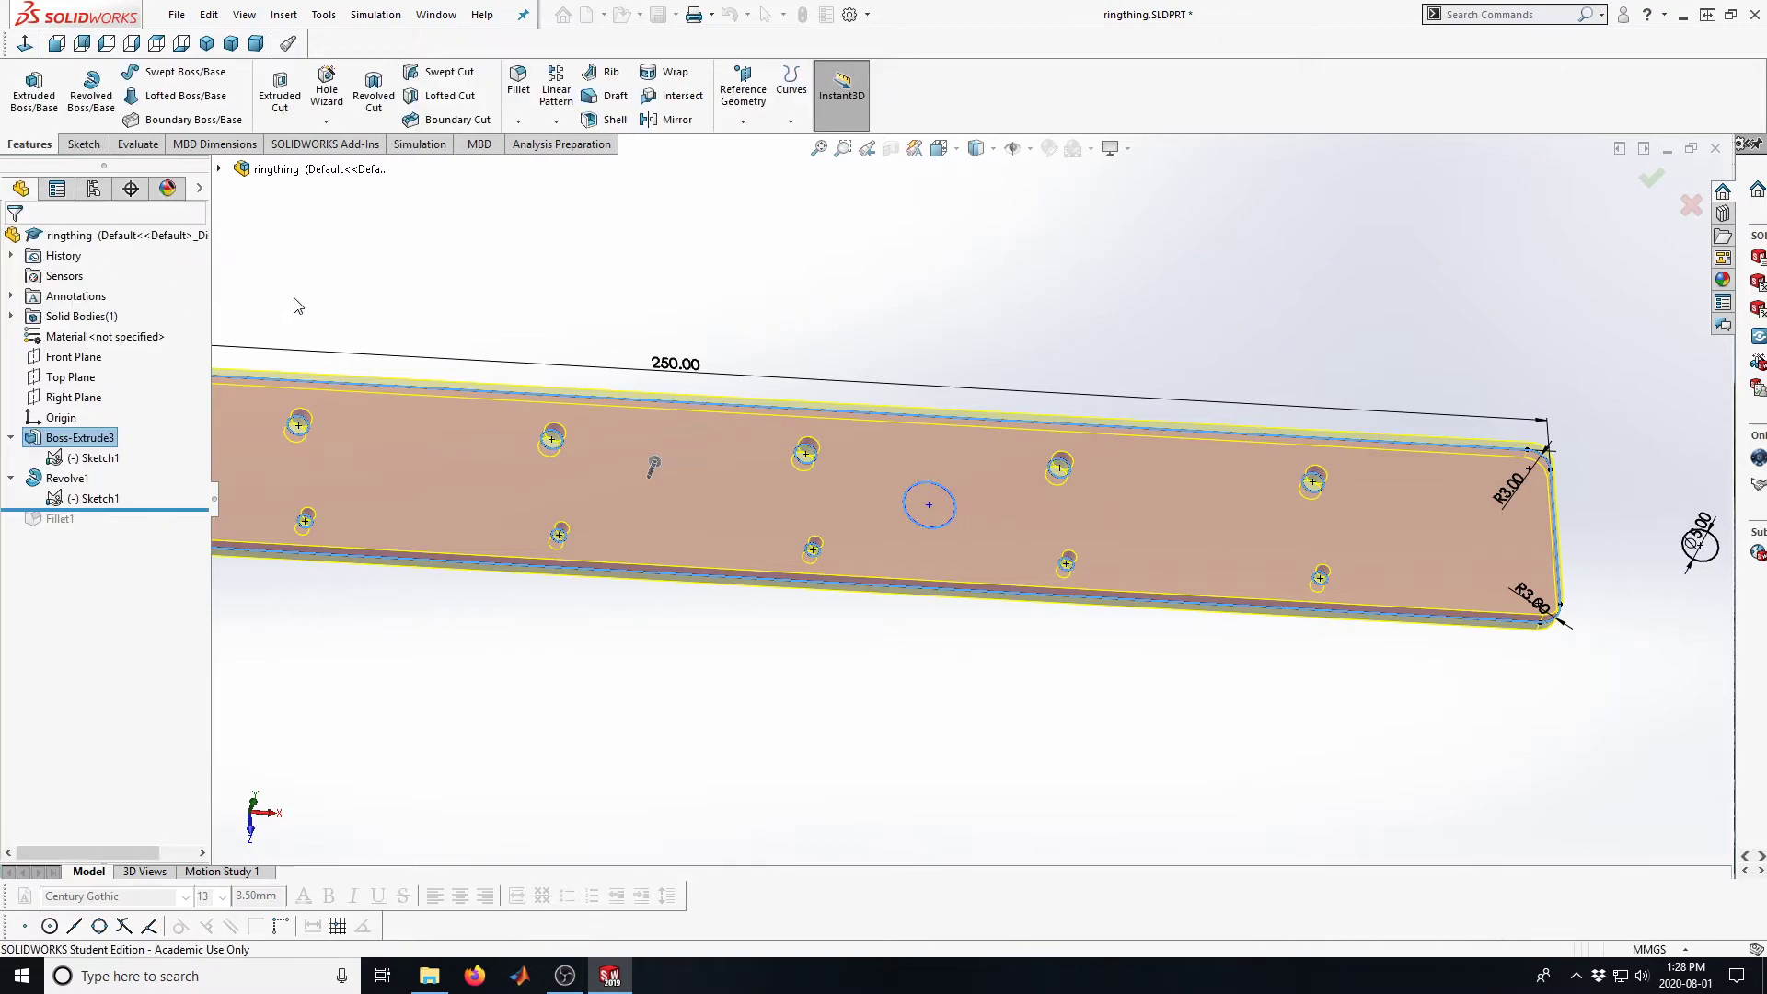
Revolve only the new circle's contour 360 degrees about the plate's long edge opposite the notch, merging the result
scroll(975, 498, up, 5)
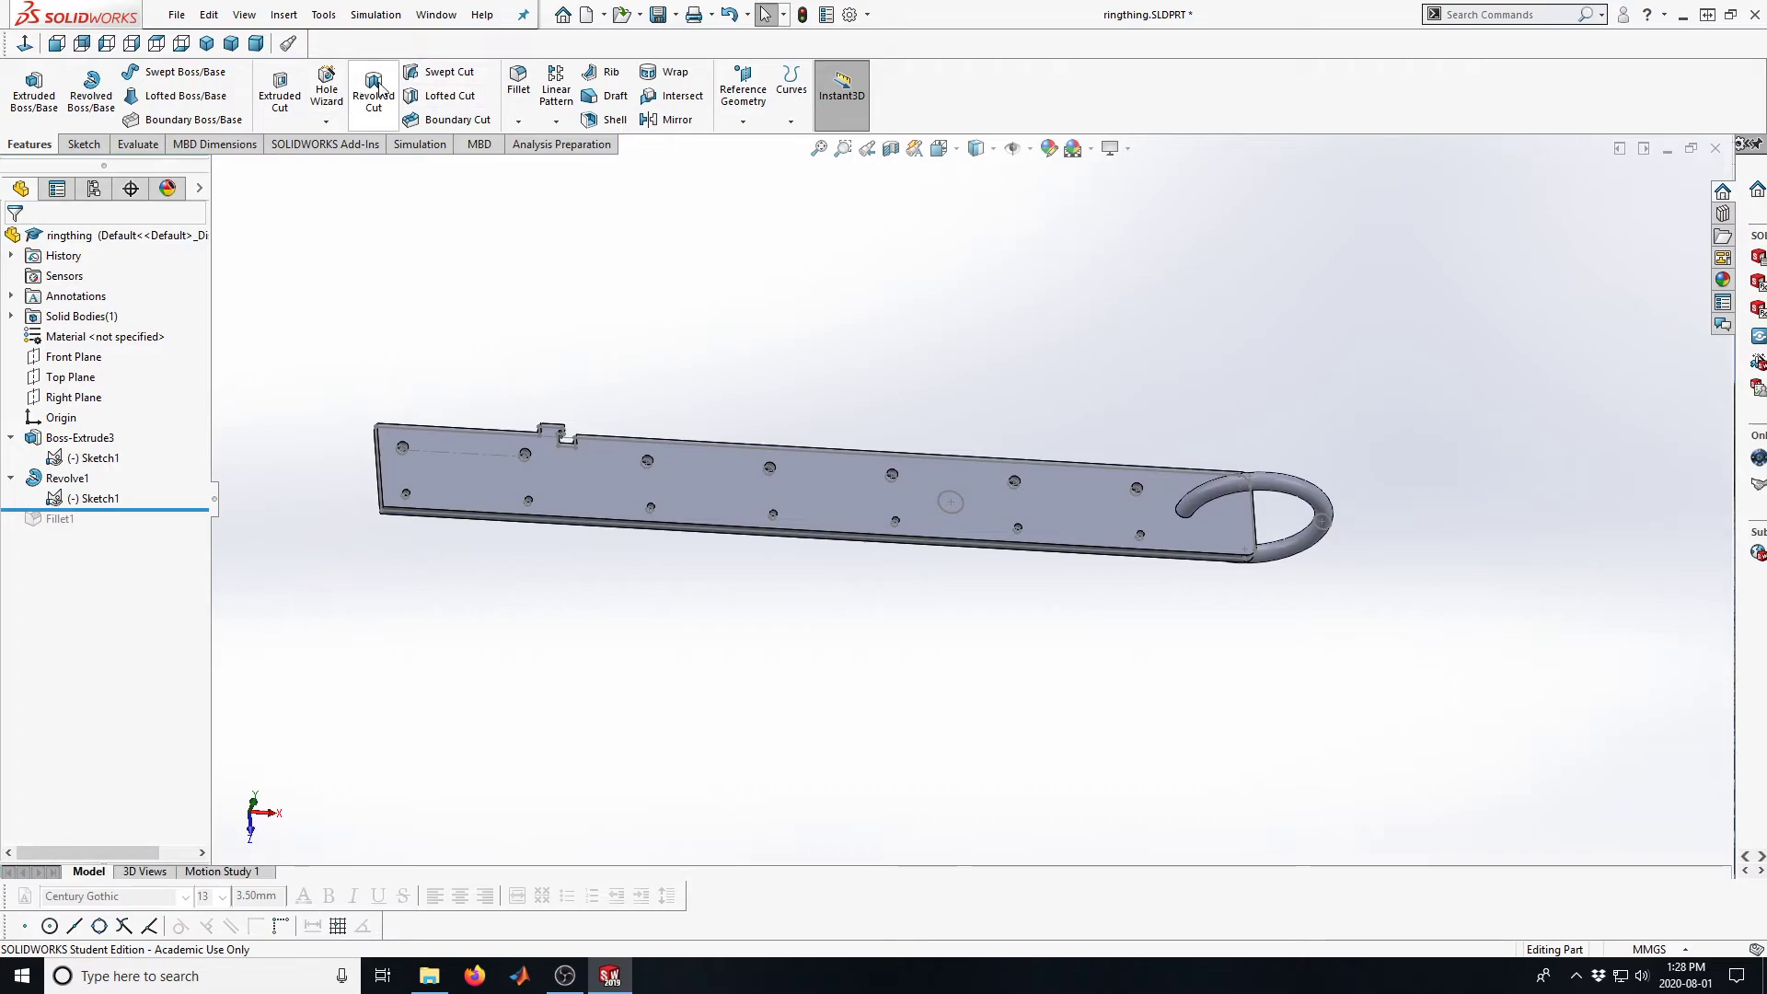
click(92, 81)
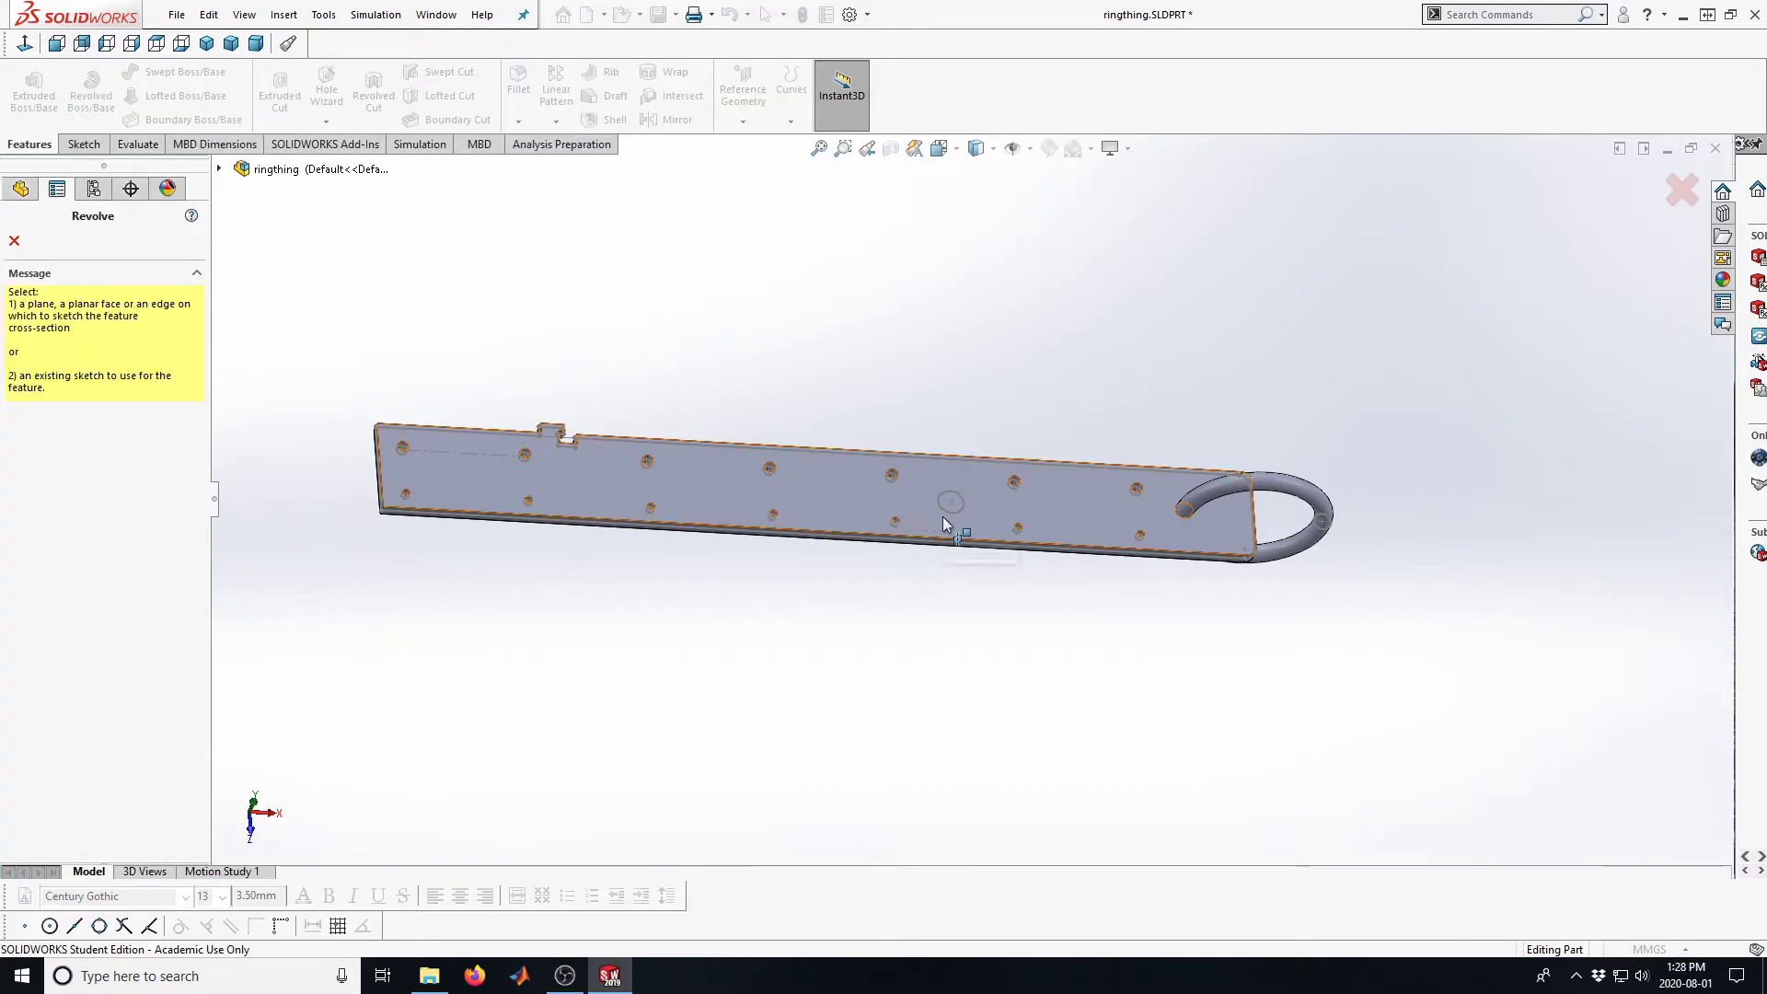
key(Escape)
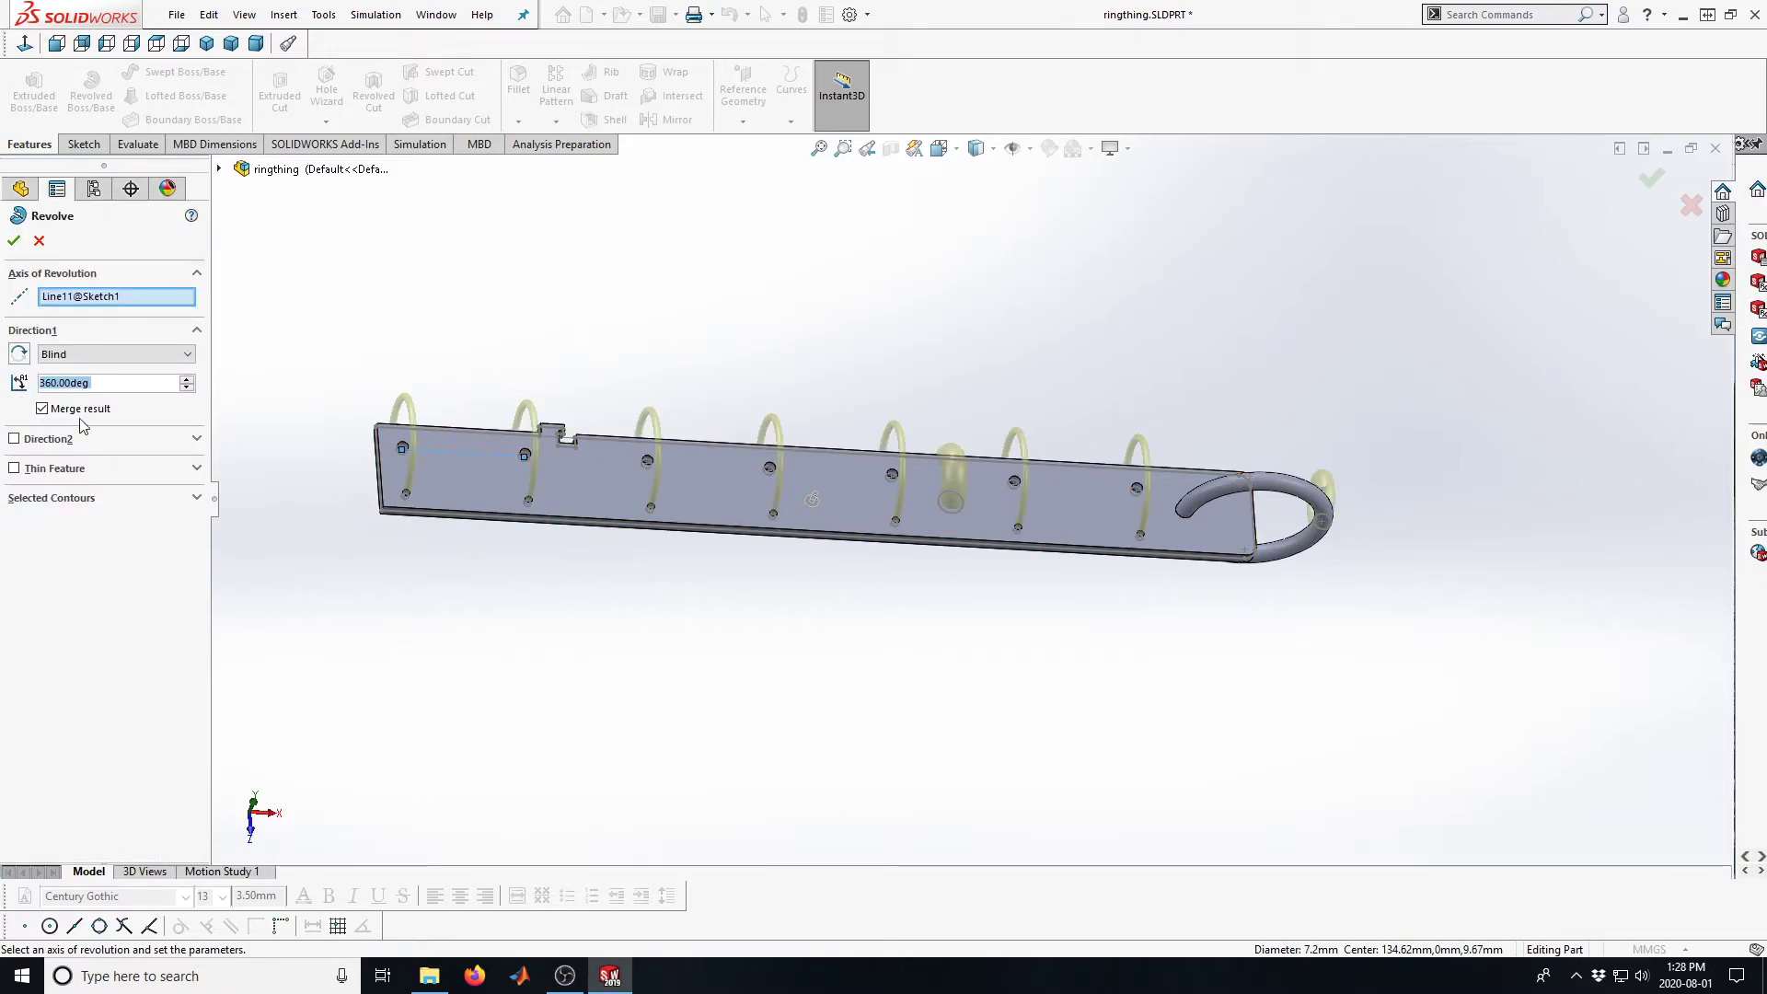
click(61, 300)
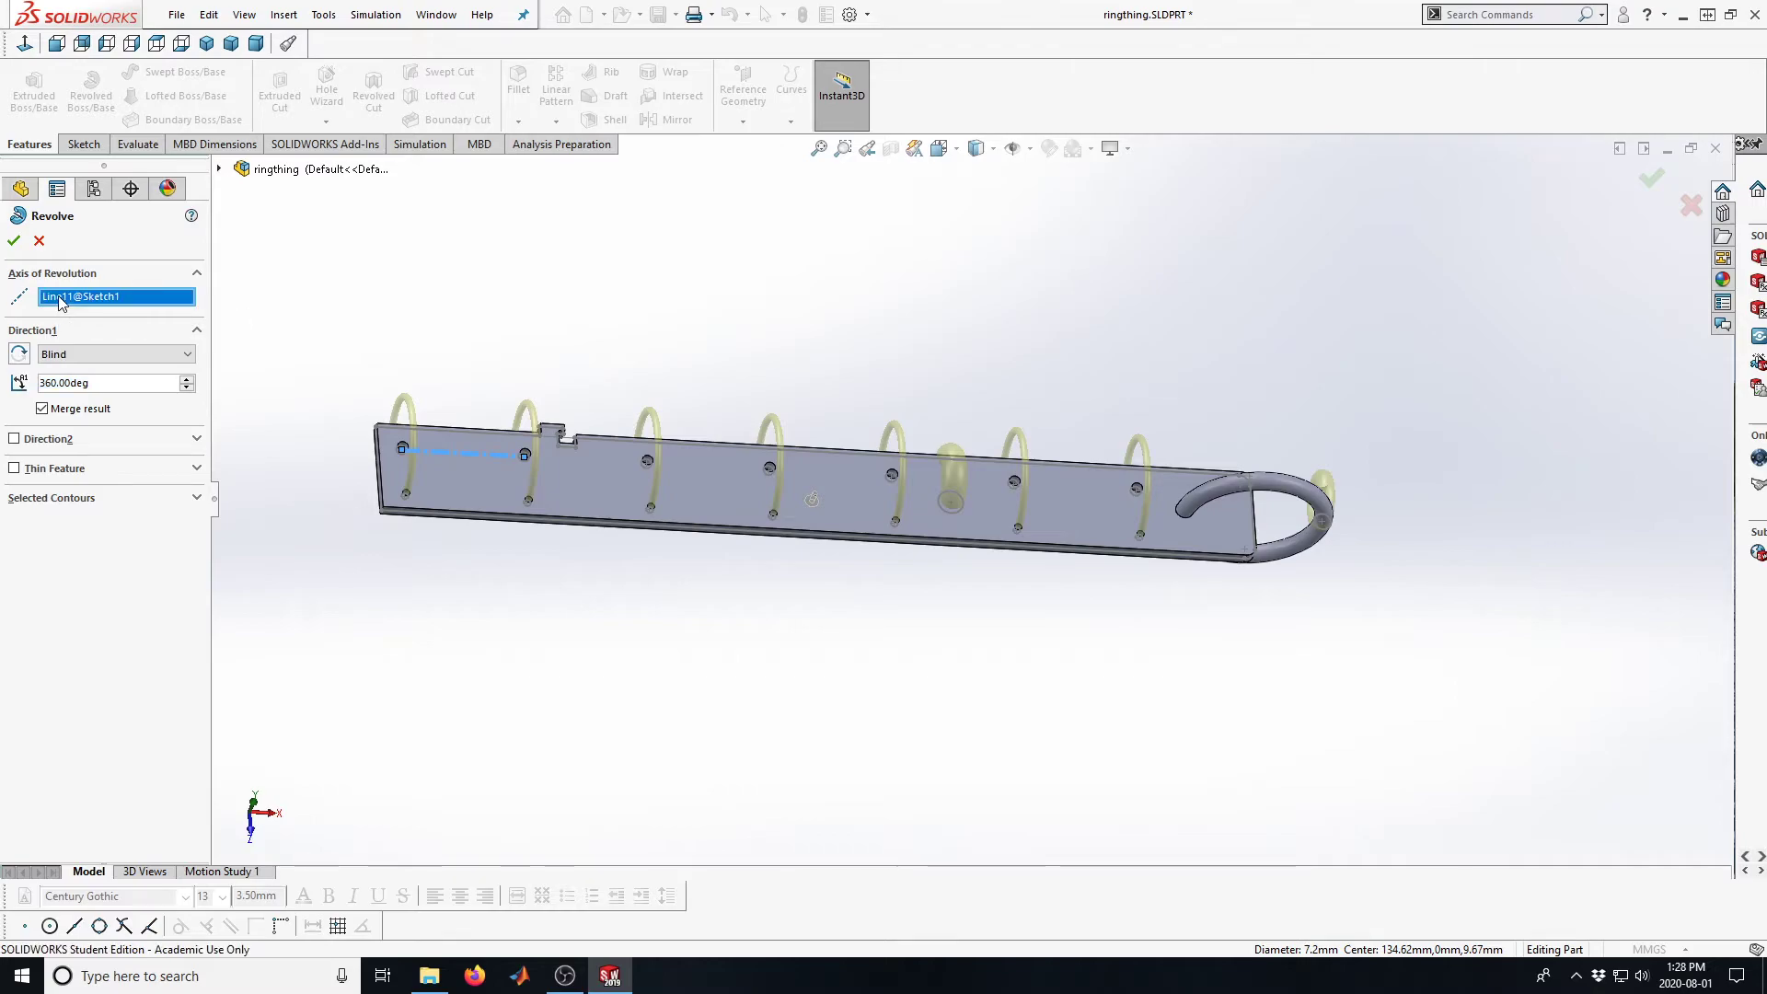
click(906, 545)
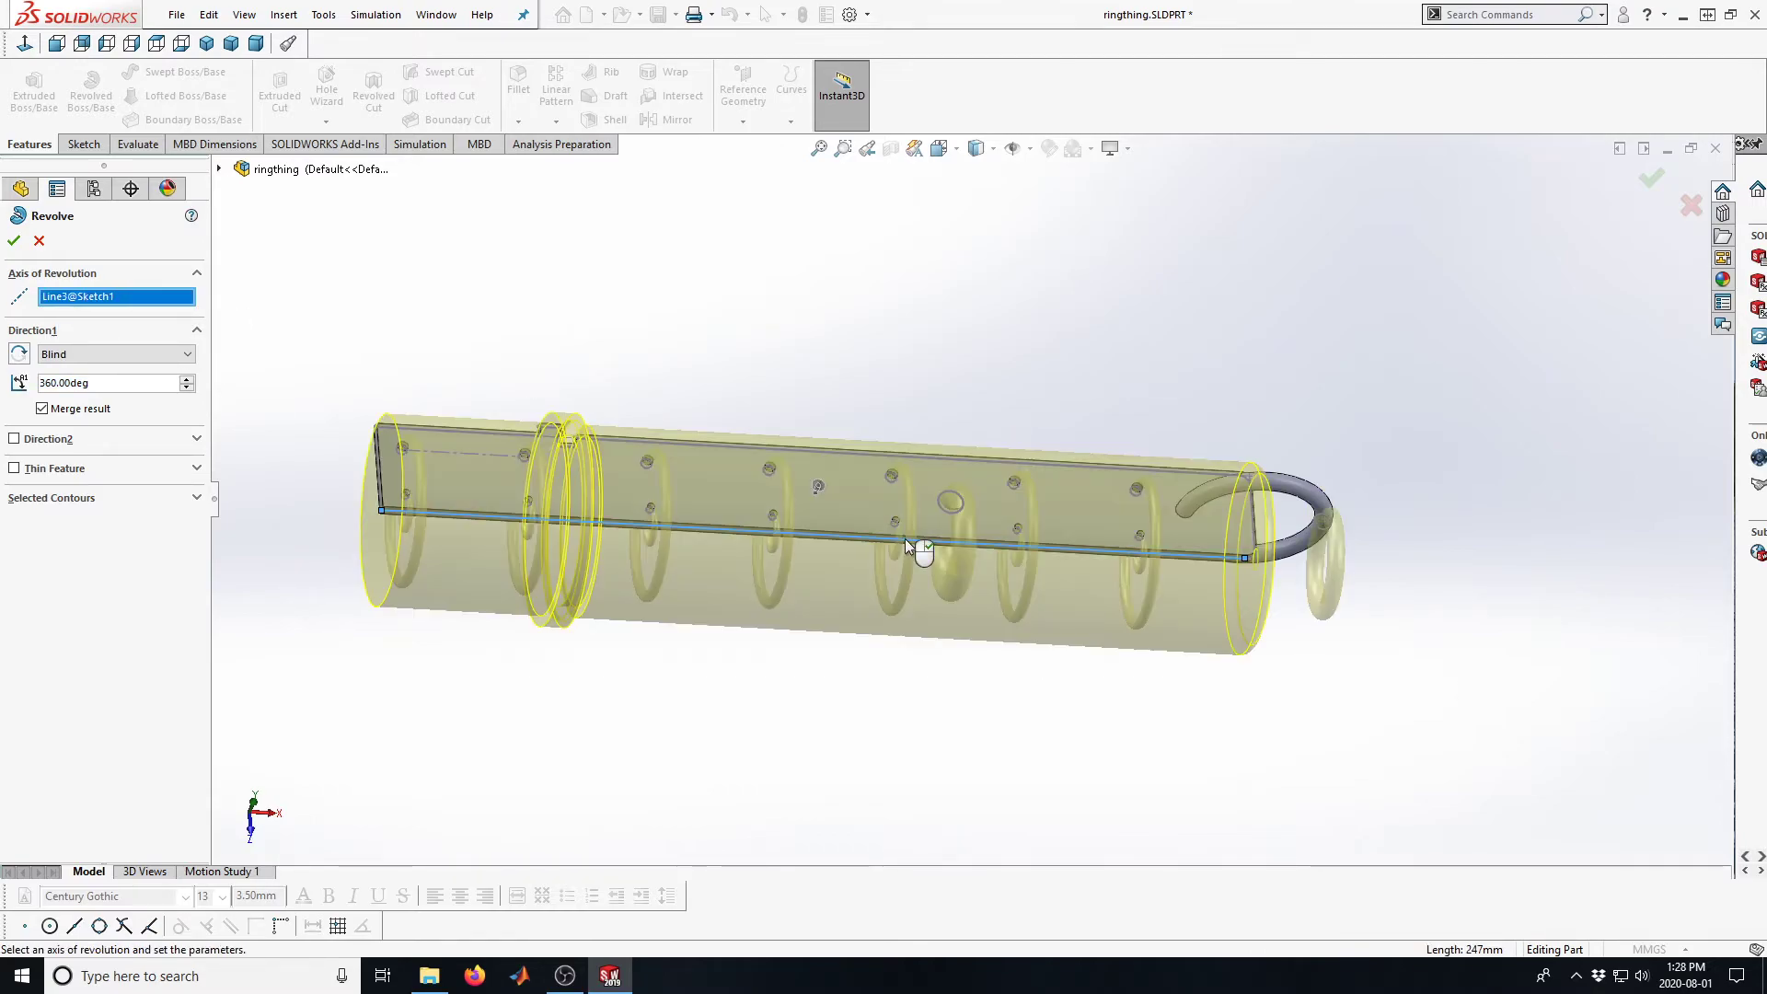
click(53, 498)
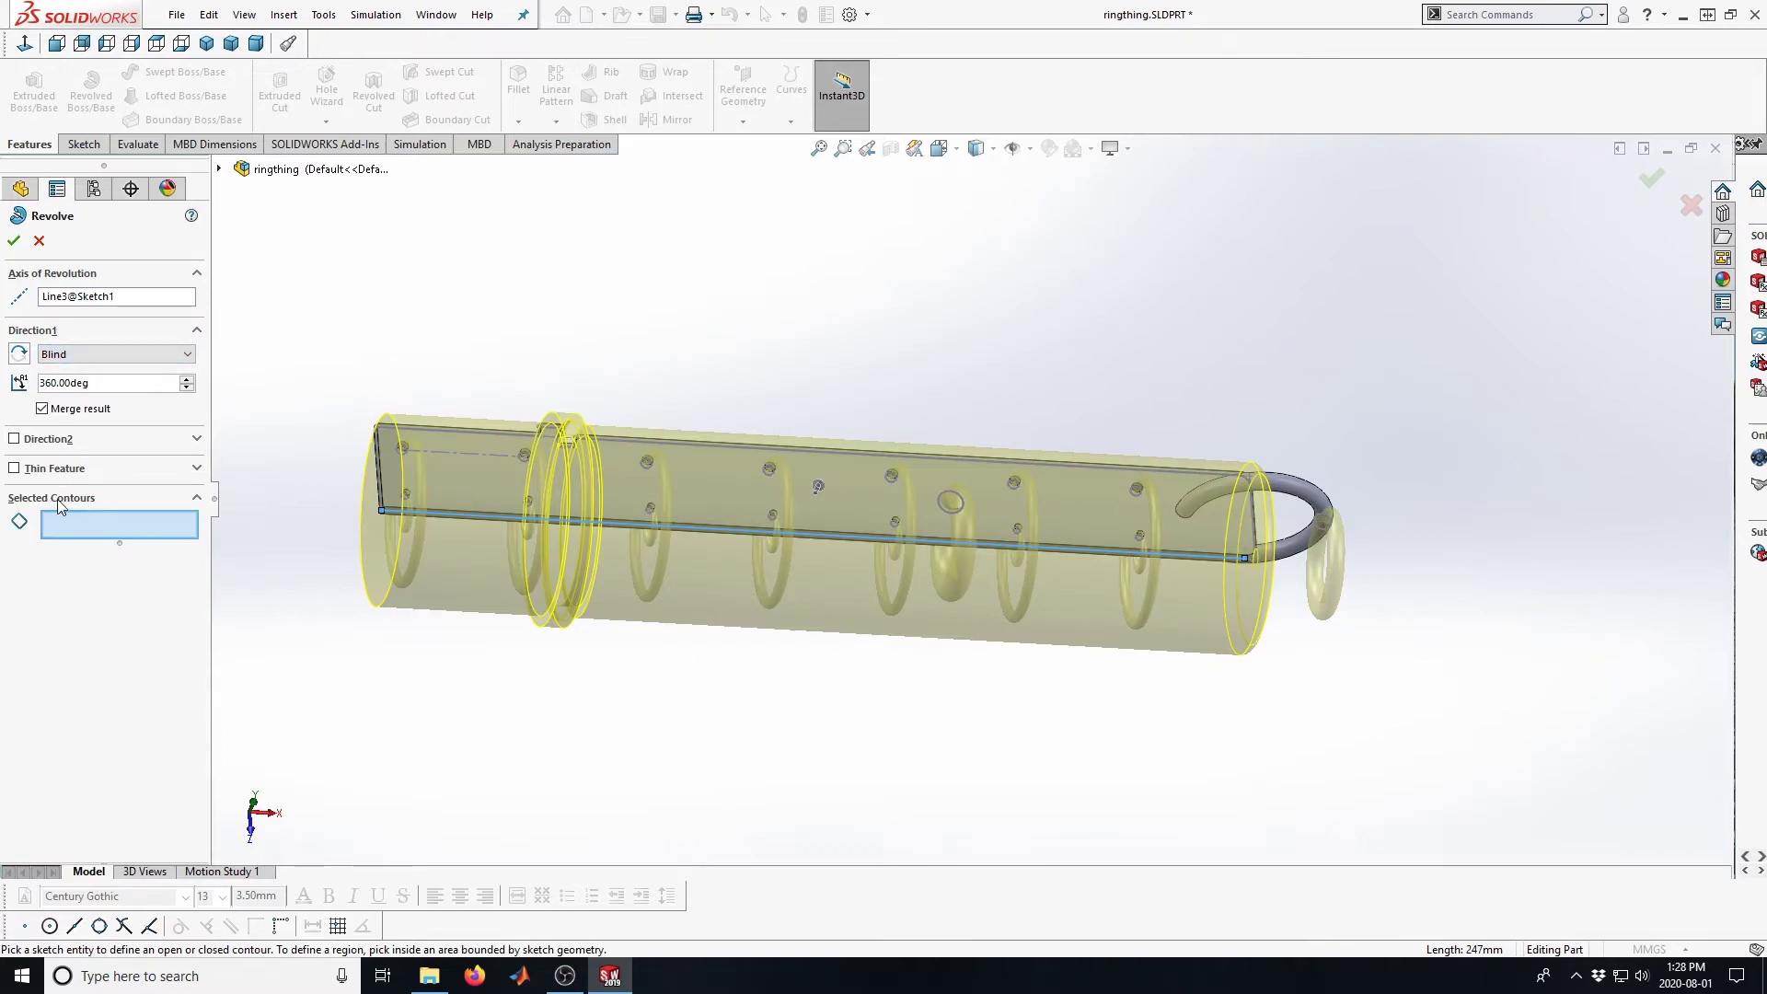
click(959, 495)
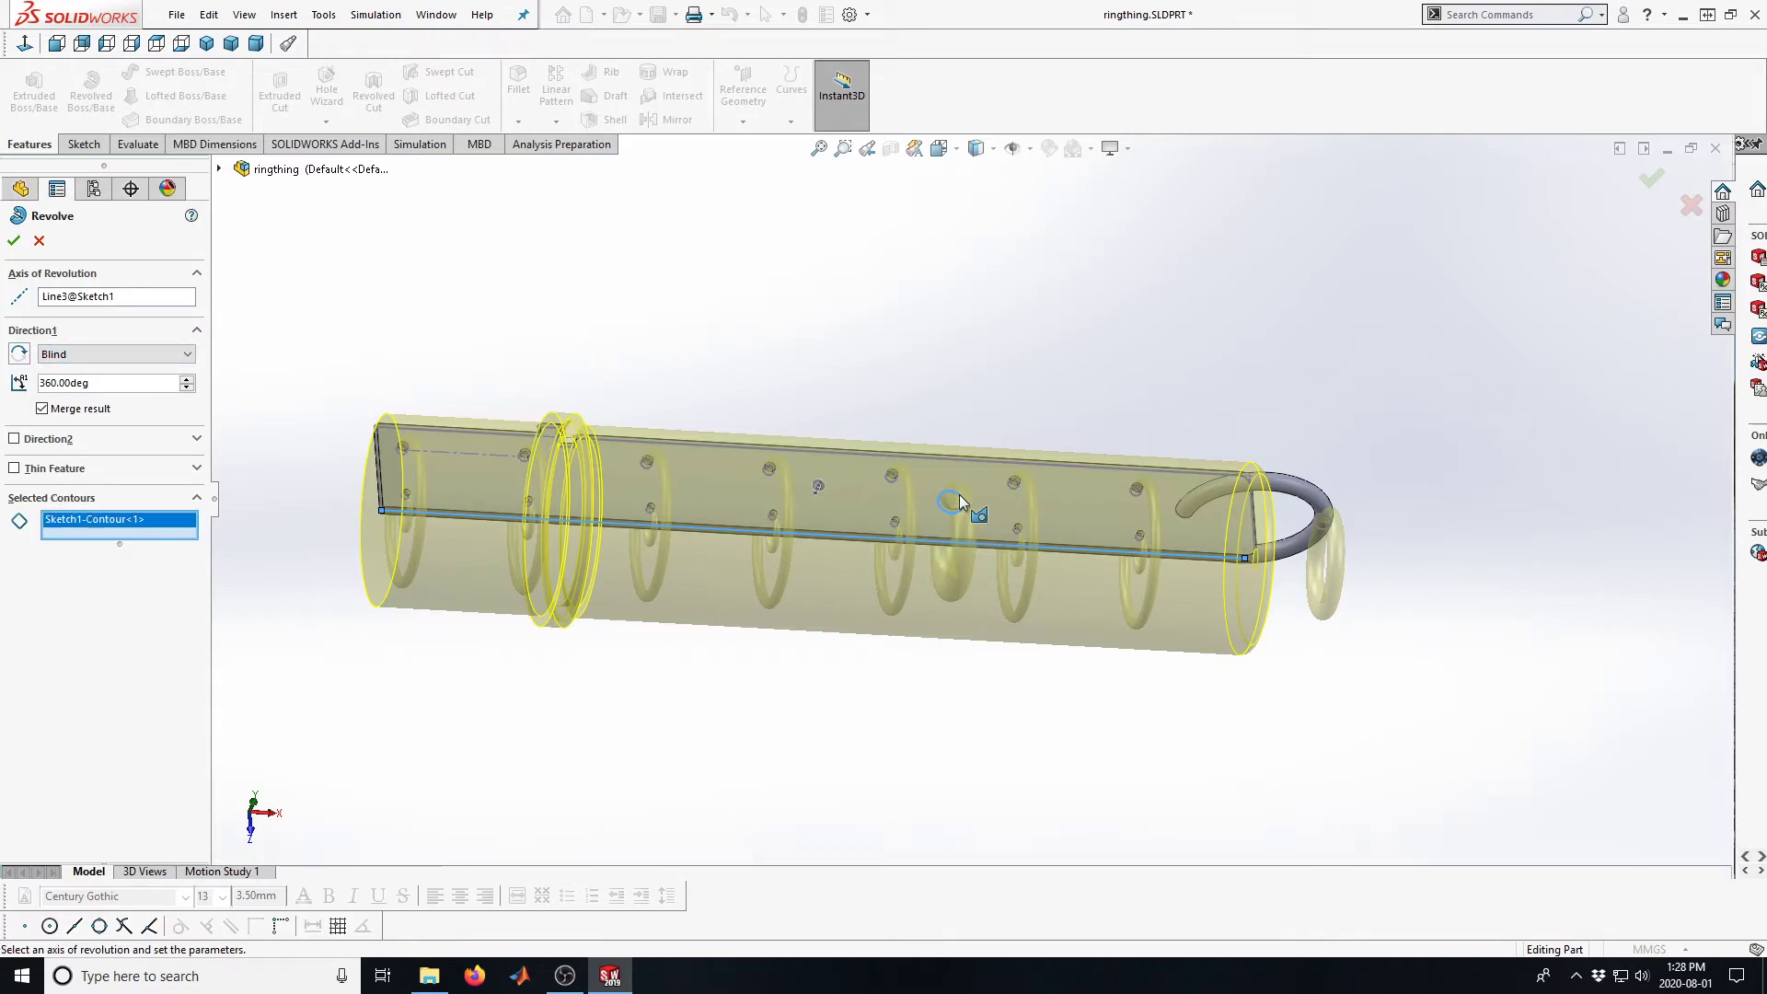
click(14, 242)
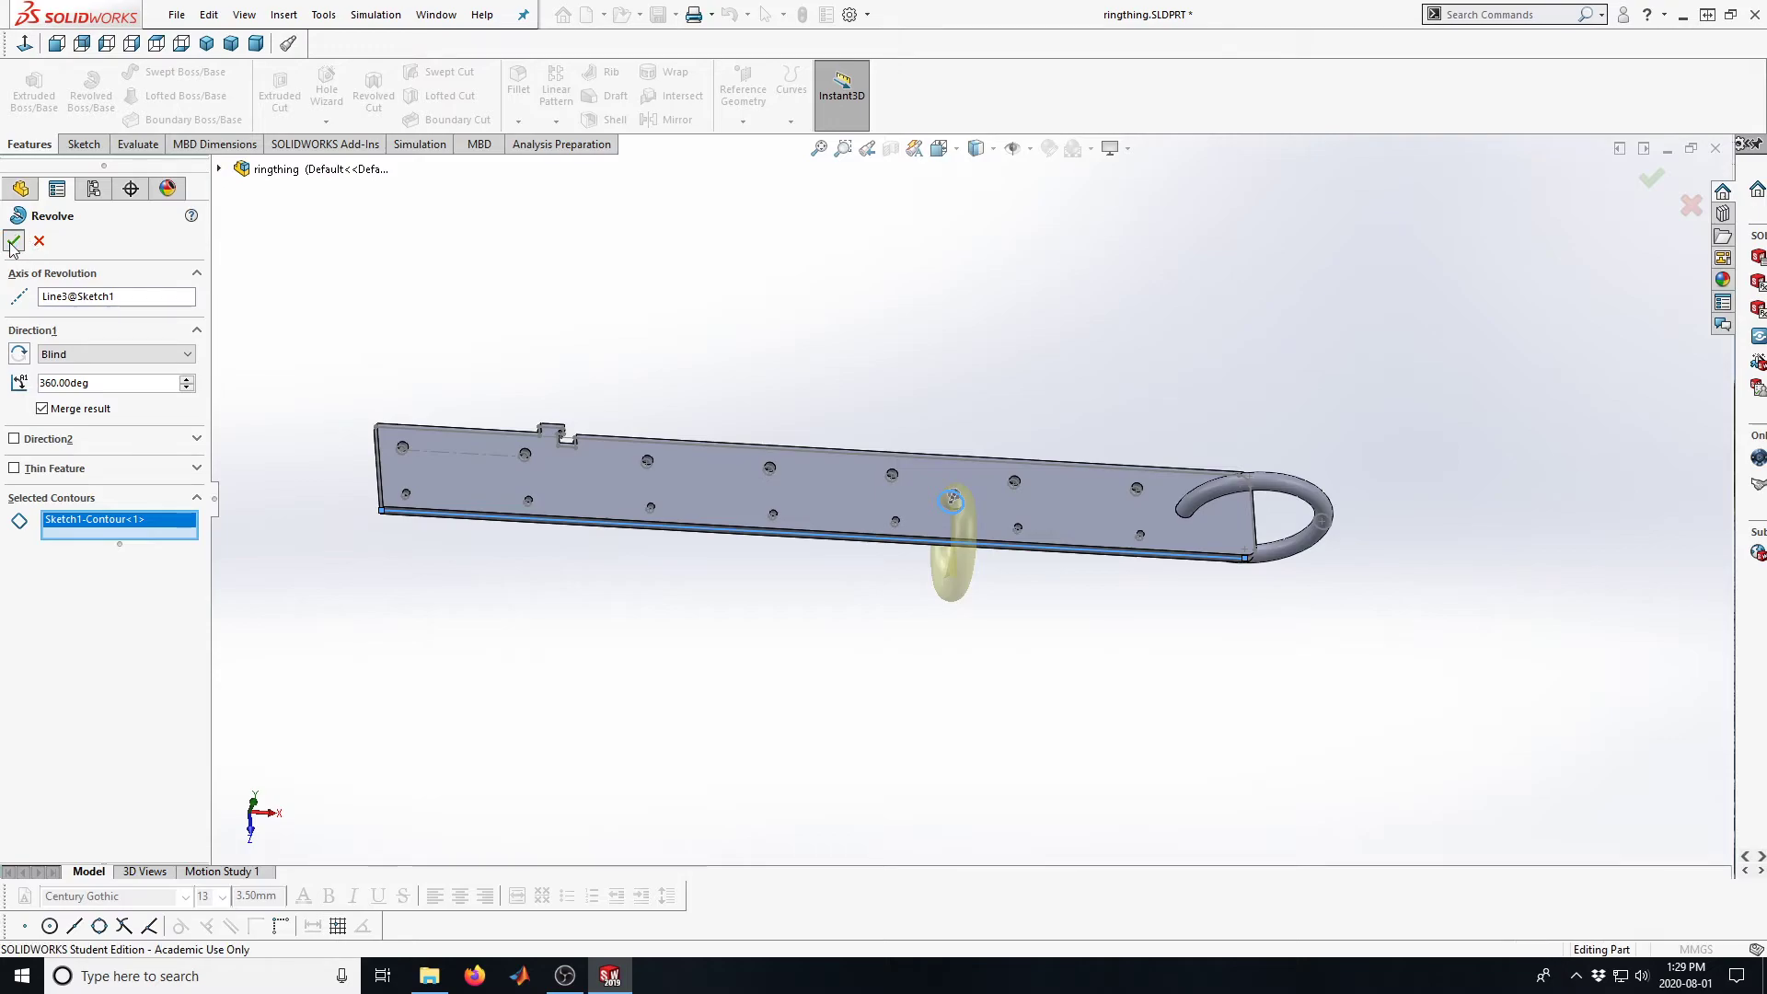
scroll(1076, 584, down, 3)
scroll(1058, 580, up, 4)
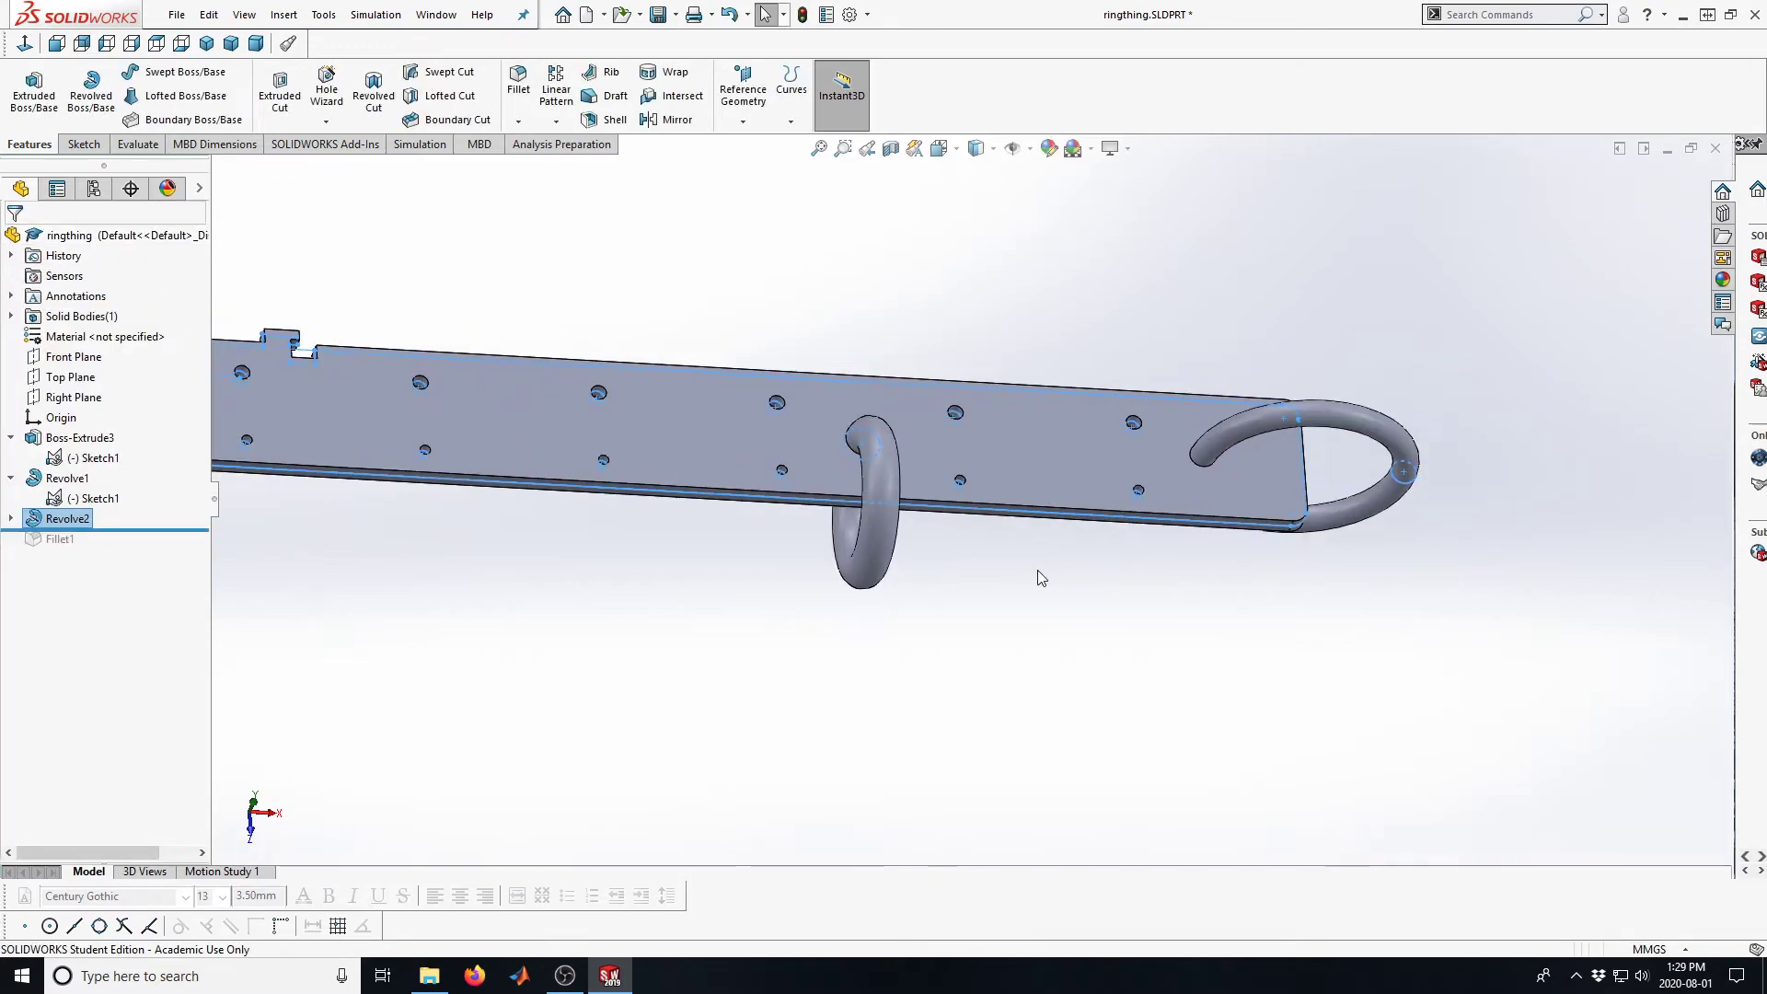
middle_drag(1025, 564, 851, 471)
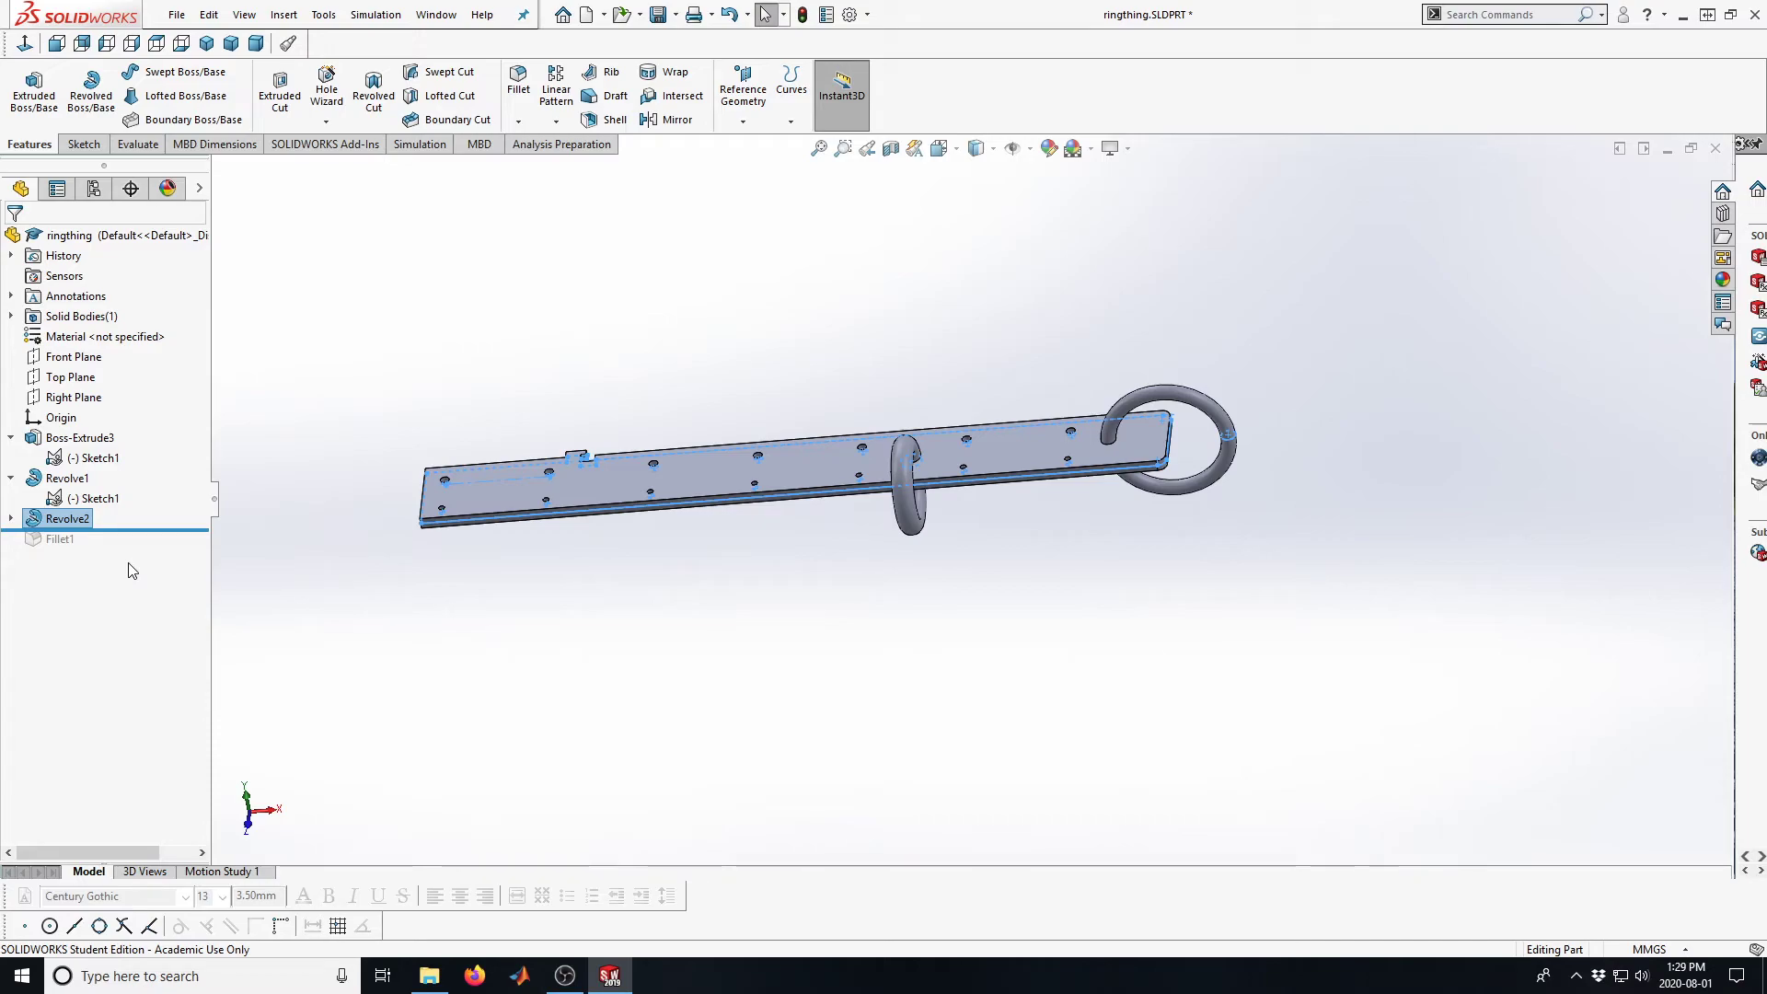
In the plate extrusion's sketch, dimension the new circle's center 12 mm from the plate's long edge opposite the notch
click(96, 459)
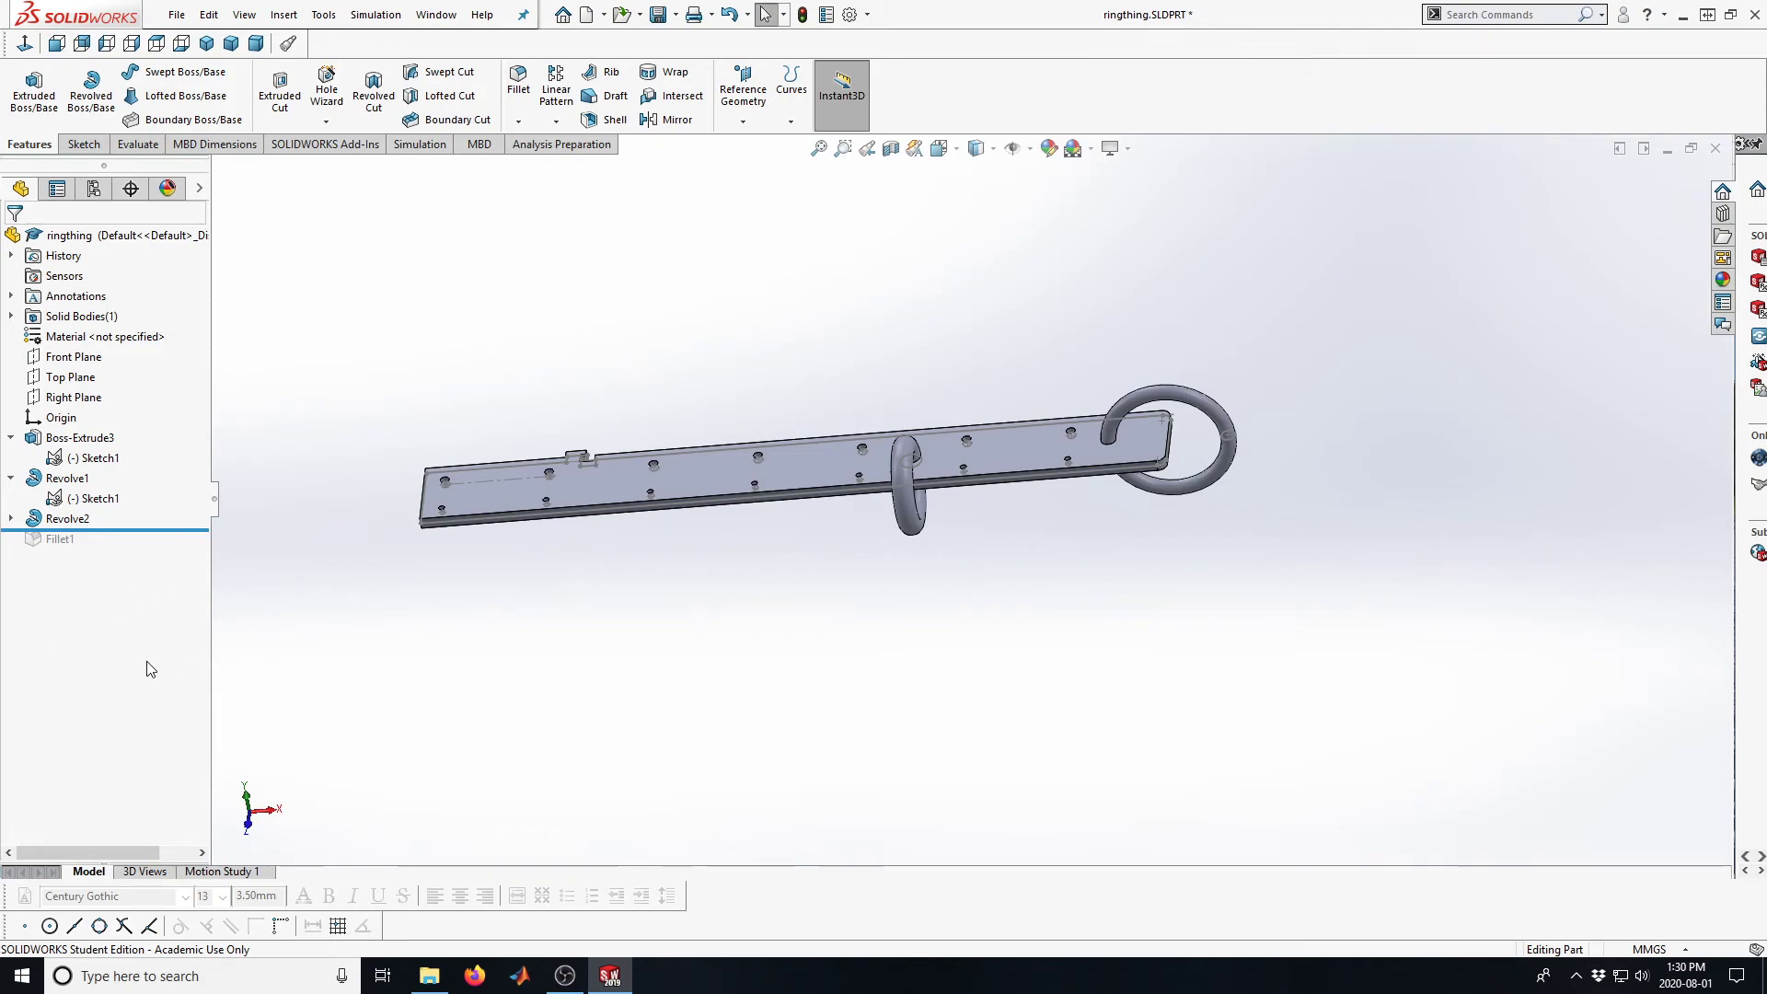
click(57, 460)
click(111, 444)
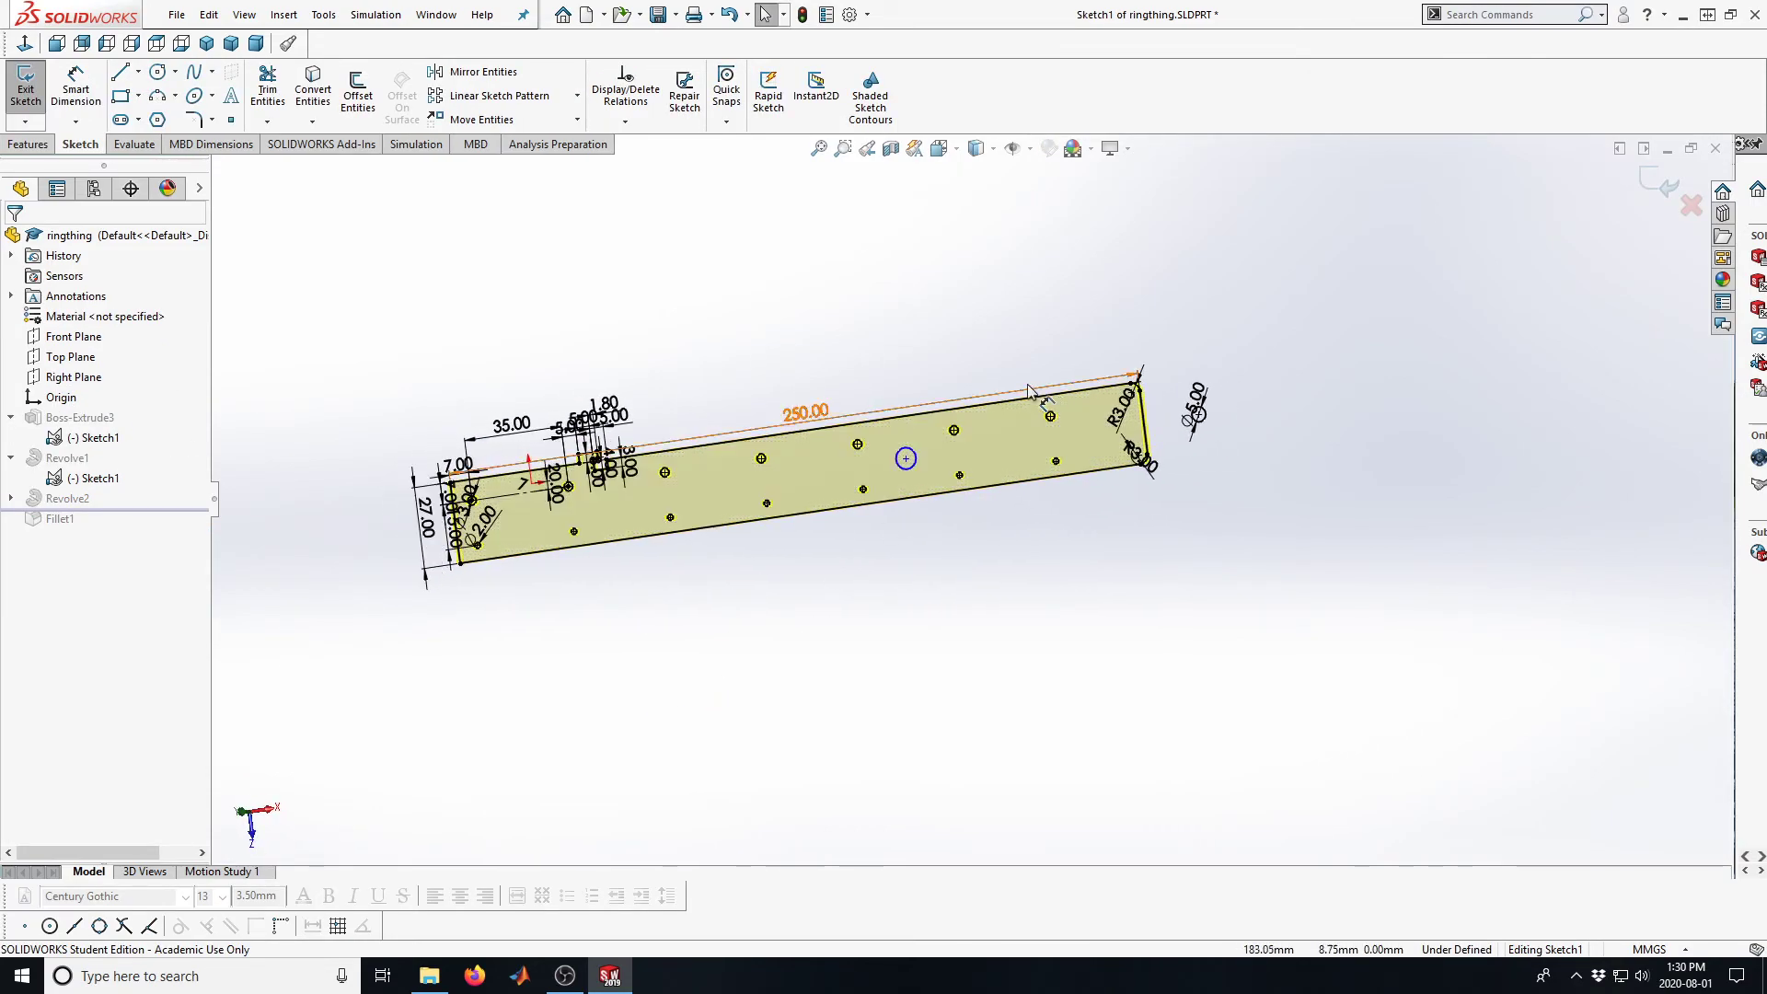
scroll(976, 388, down, 4)
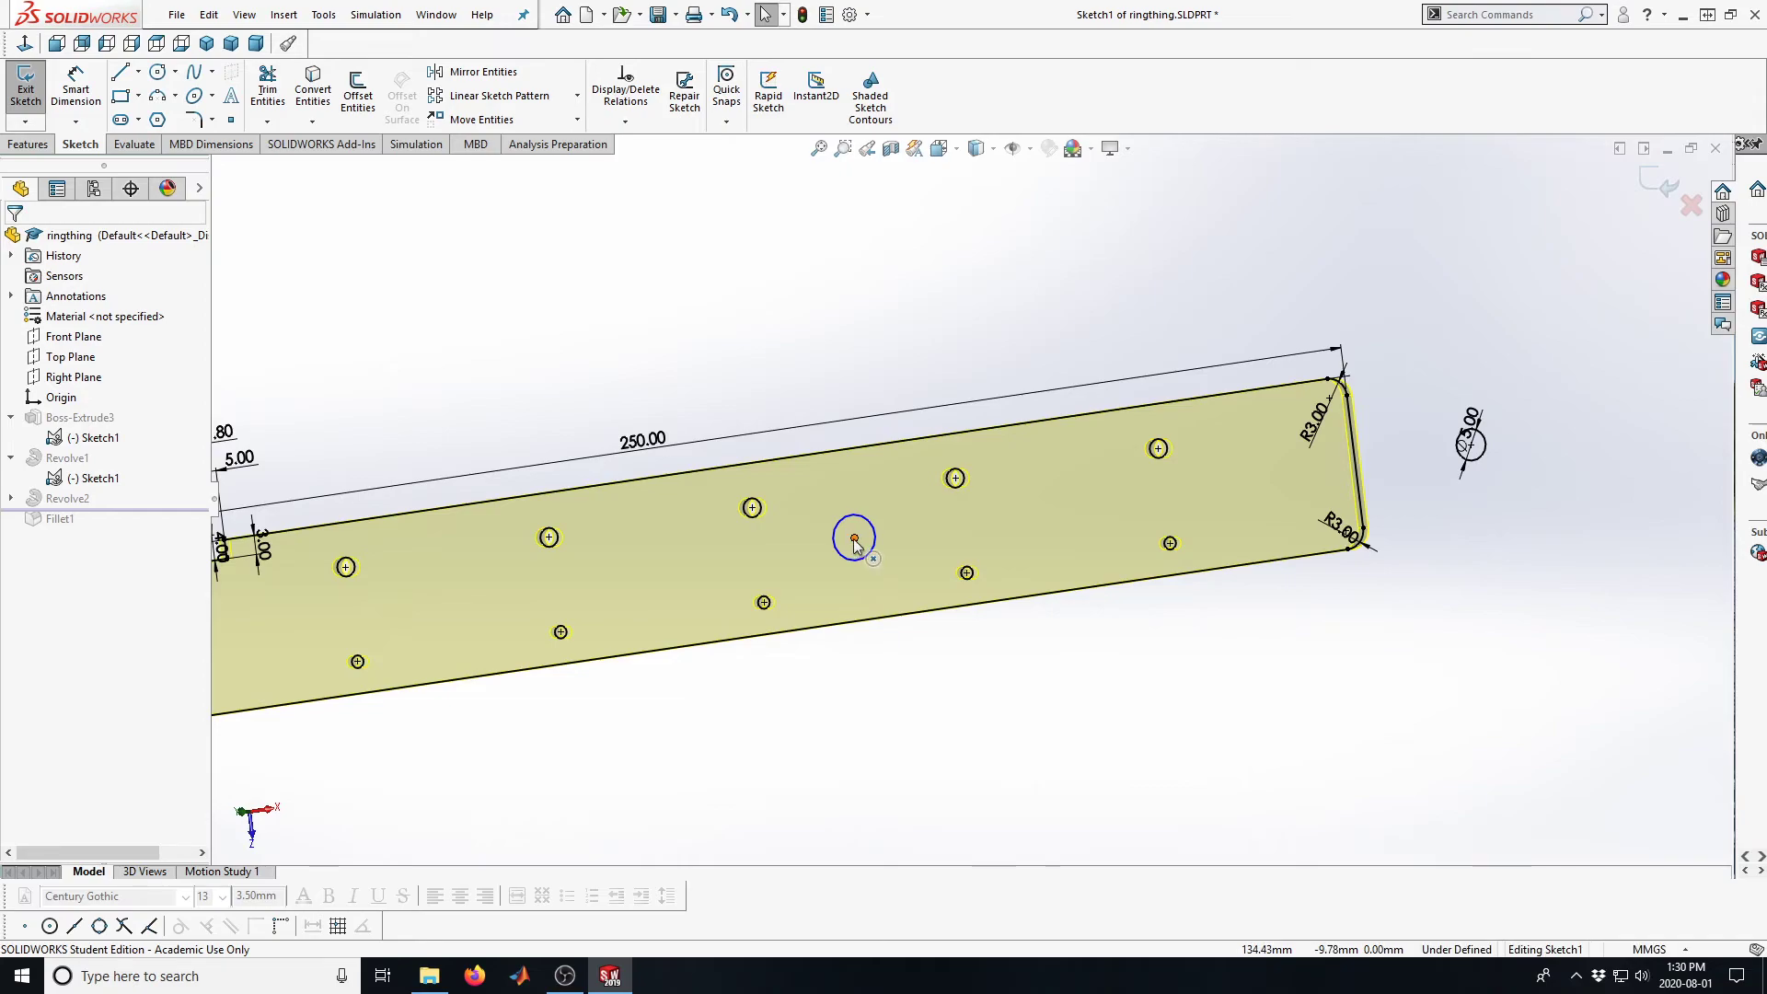
click(854, 539)
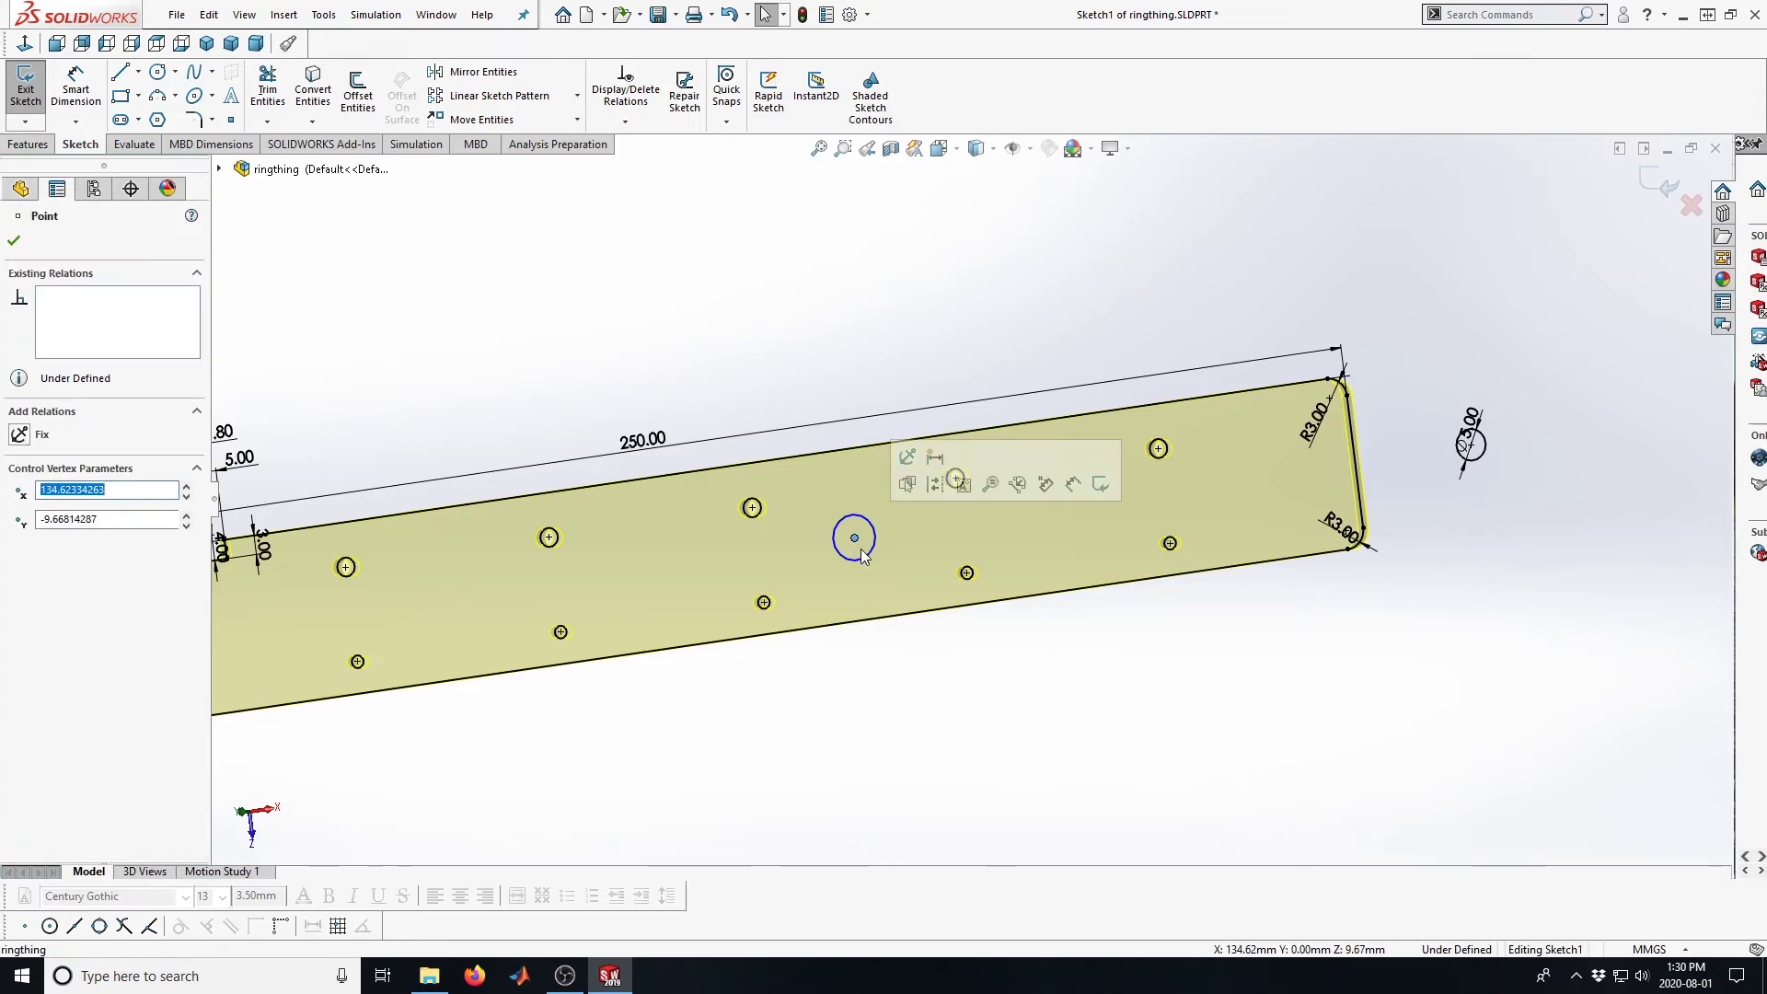
click(75, 101)
click(857, 621)
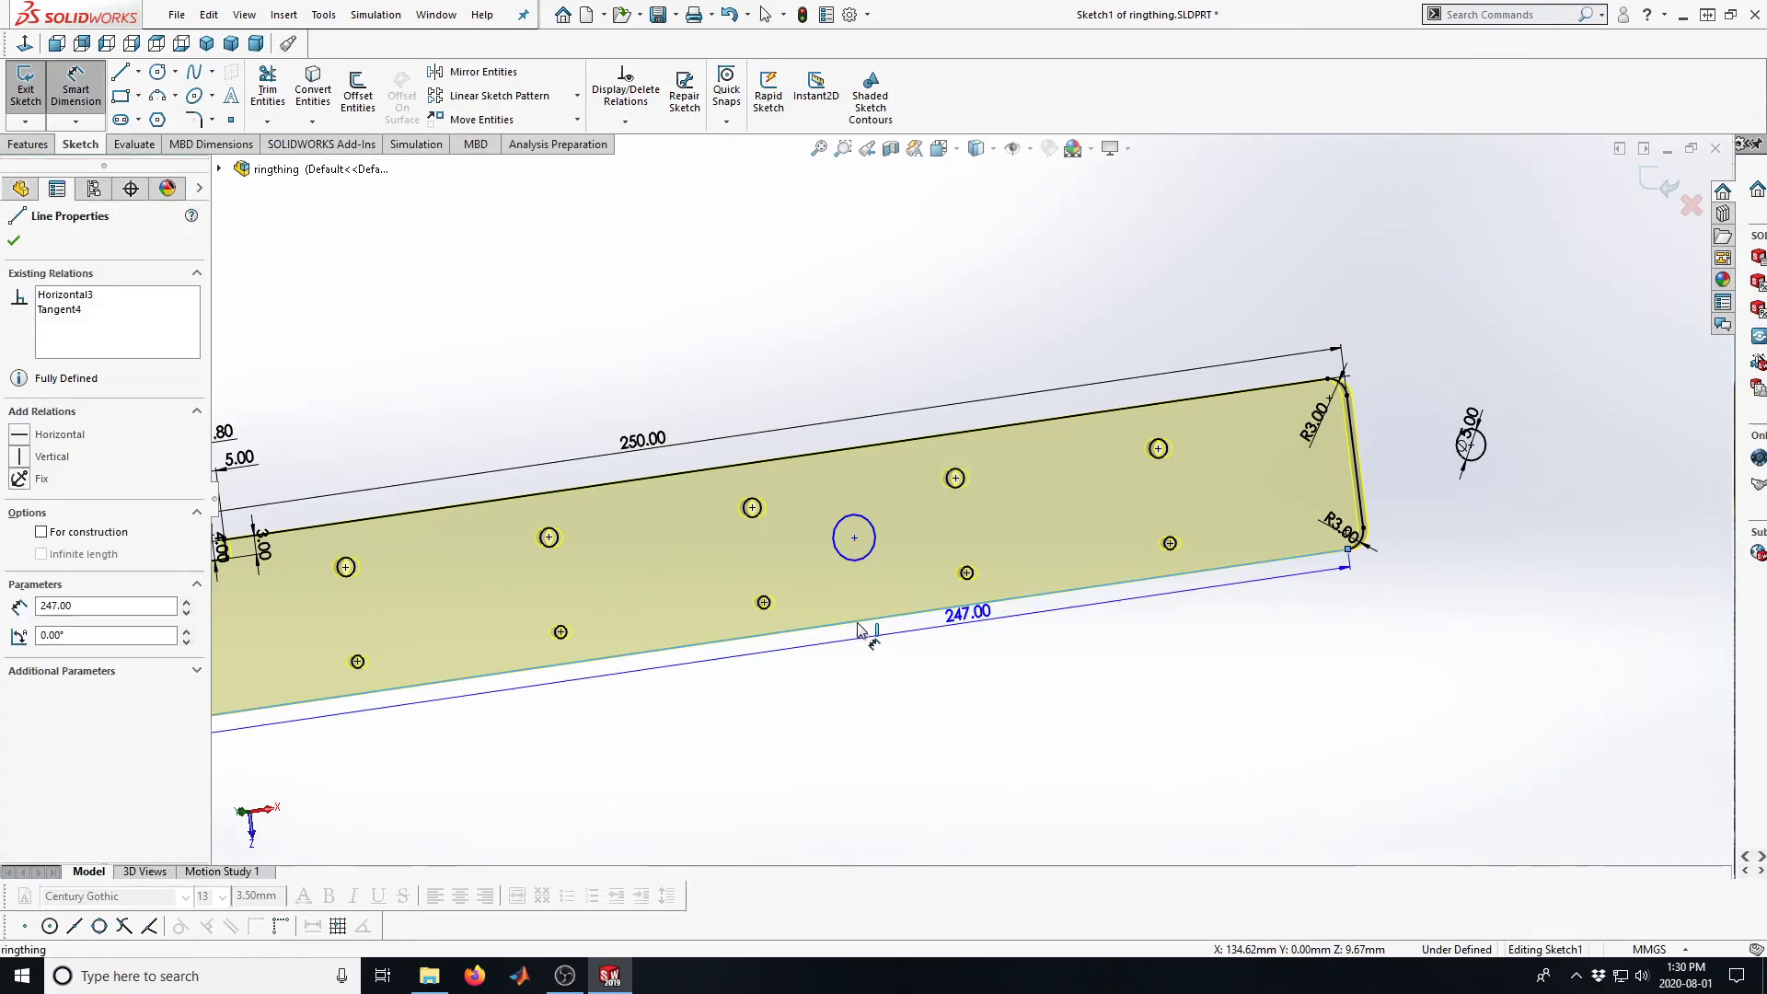
click(855, 539)
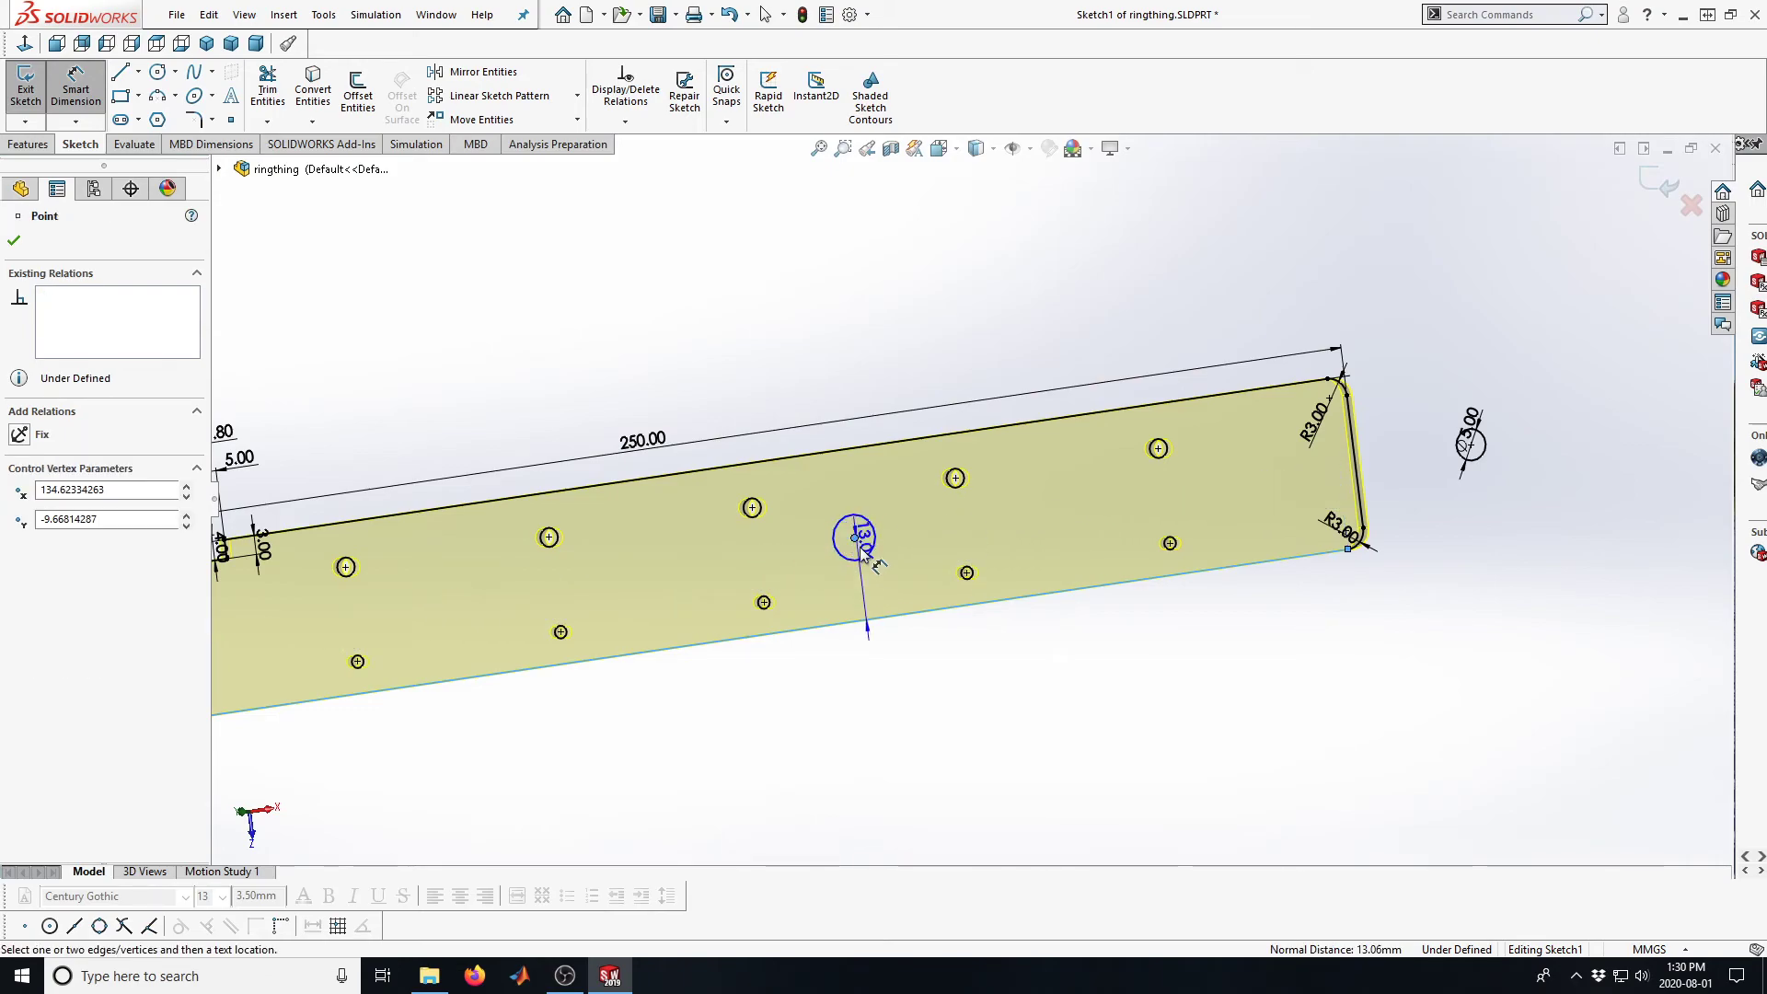
click(920, 588)
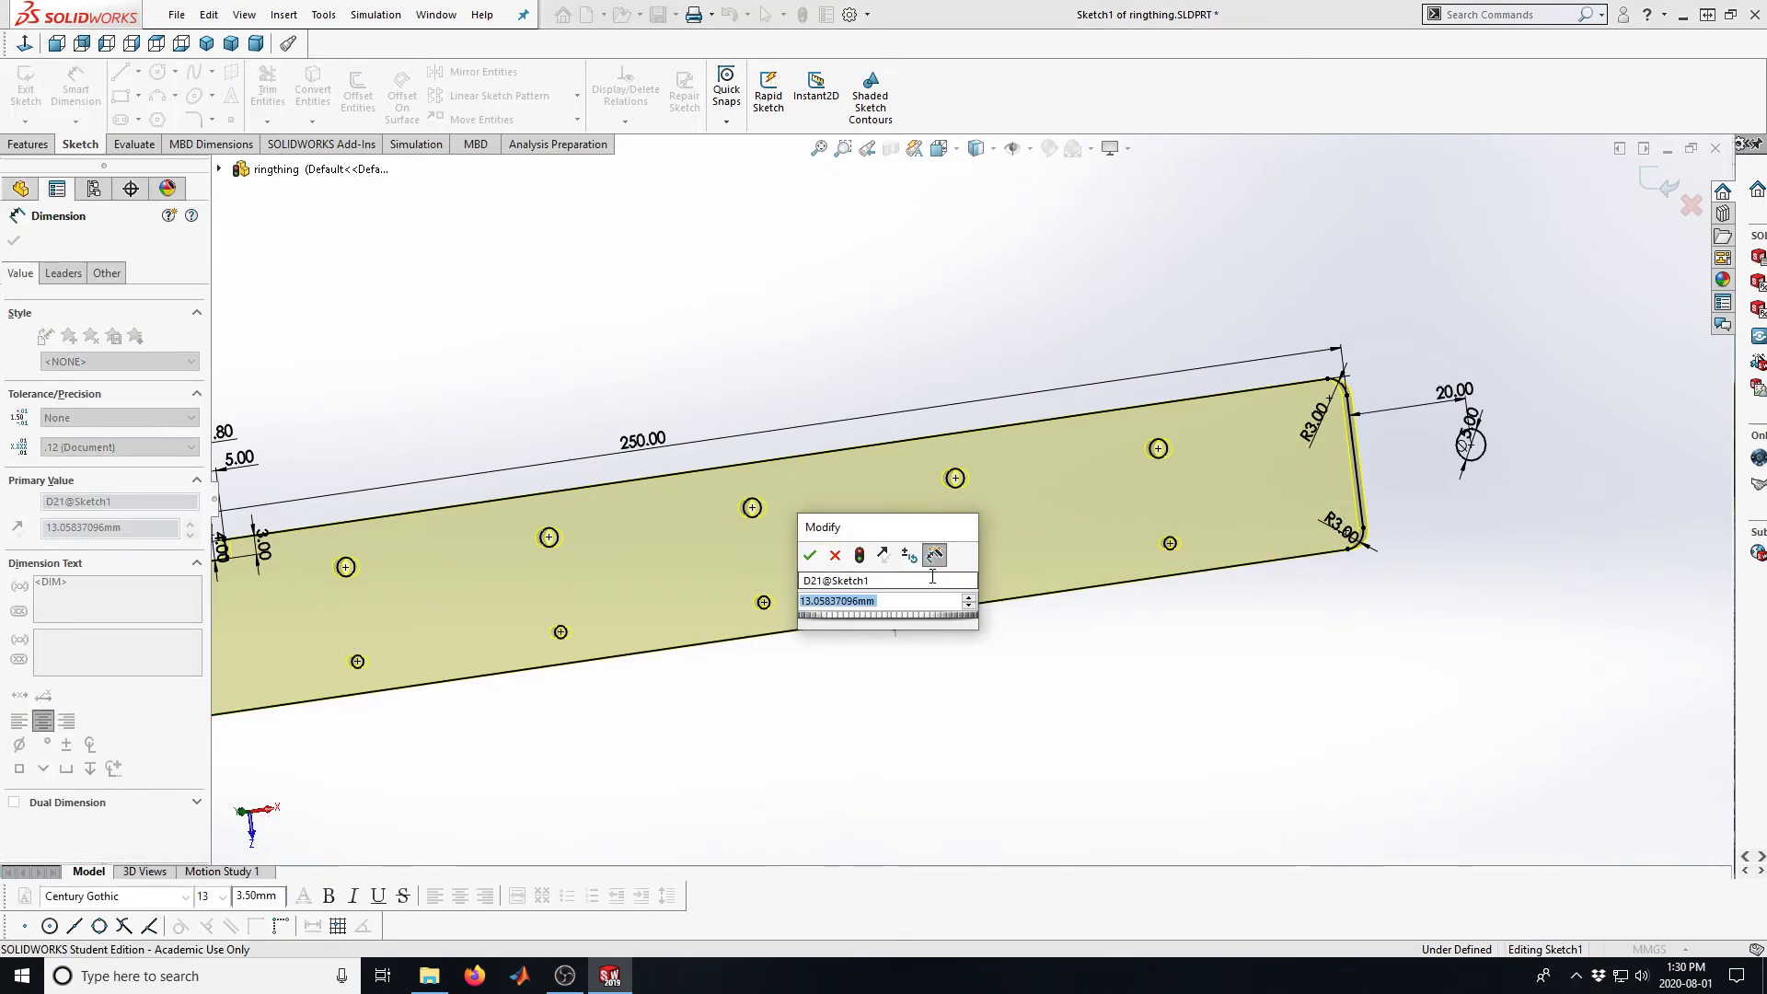
text(12)
key(Return)
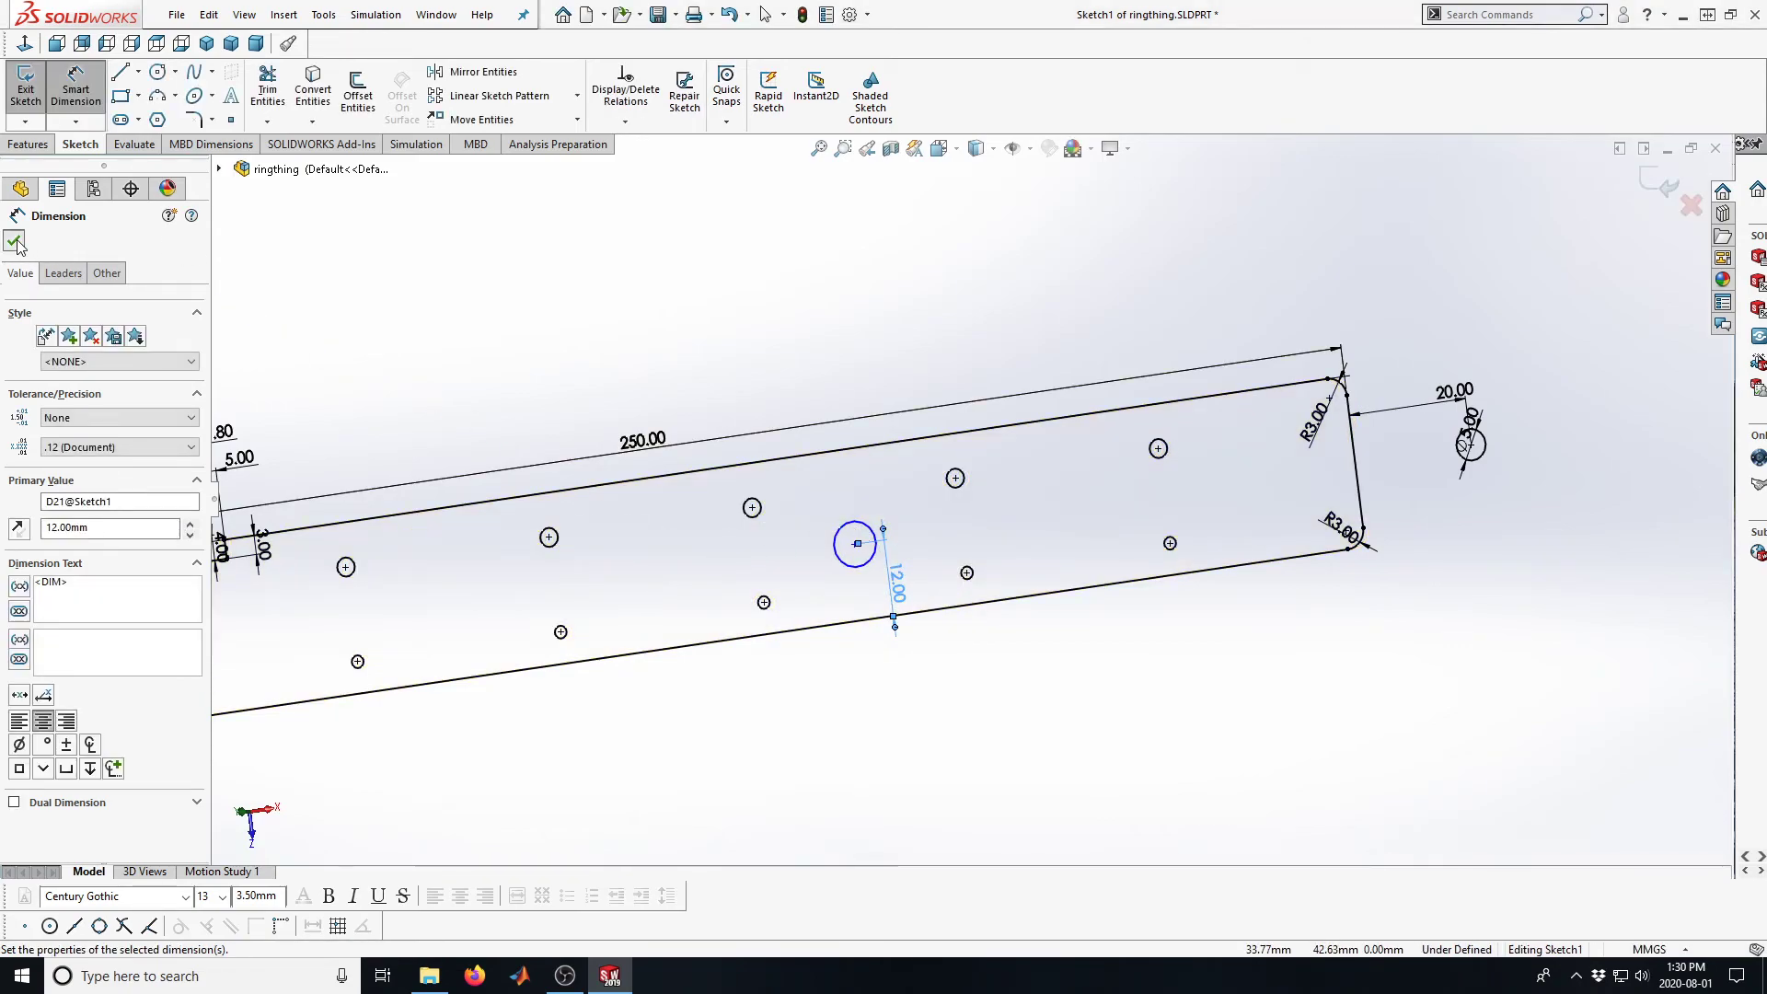
key(Escape)
key(Return)
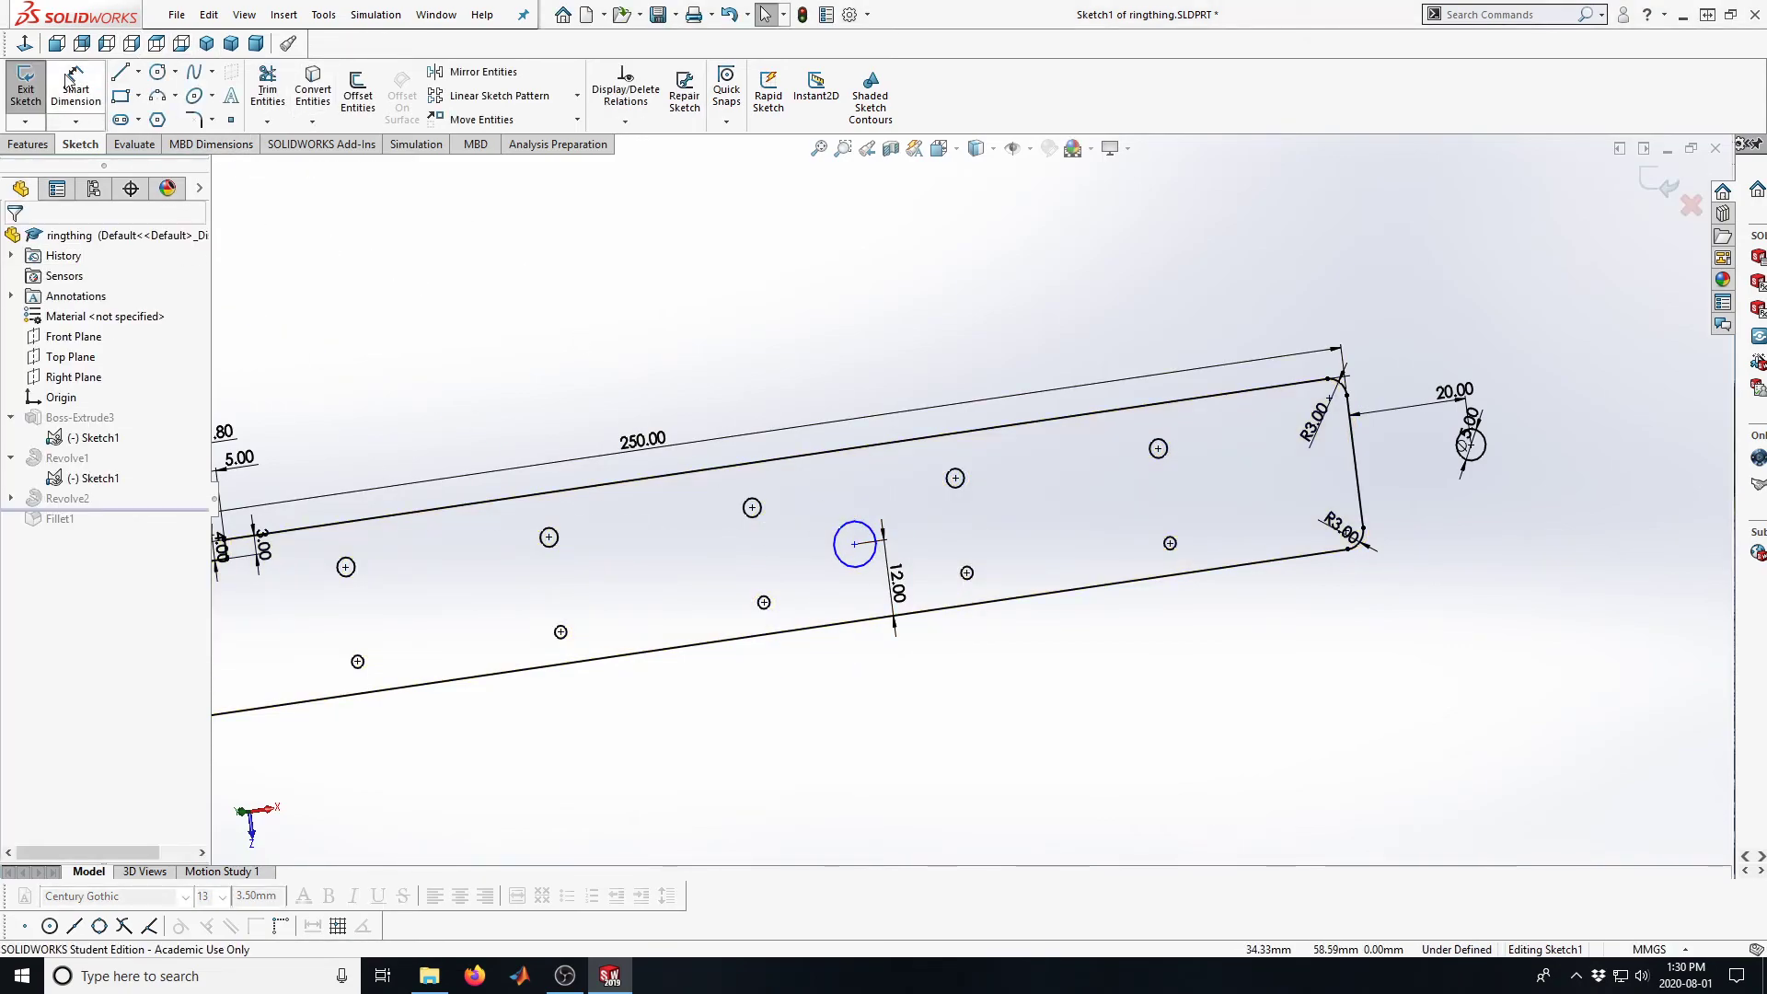
Set the new circle's diameter to 2 mm and exit the sketch to rebuild both the plate and the second ring
click(842, 528)
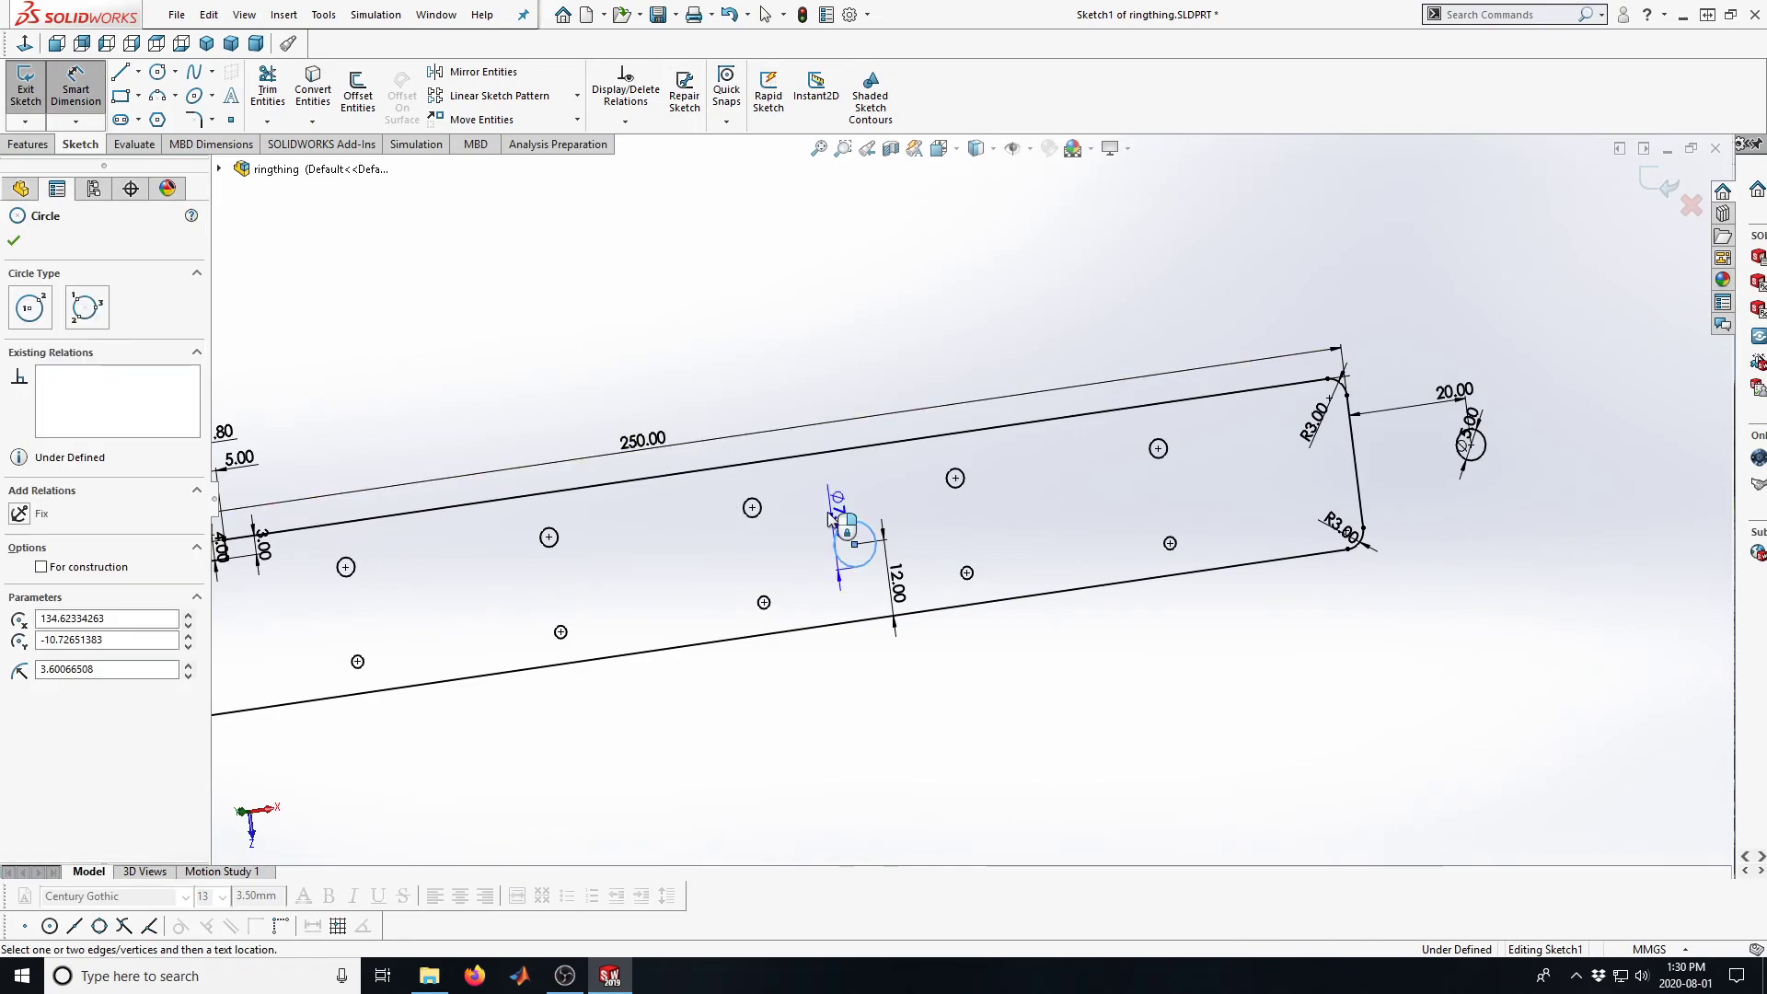
click(847, 518)
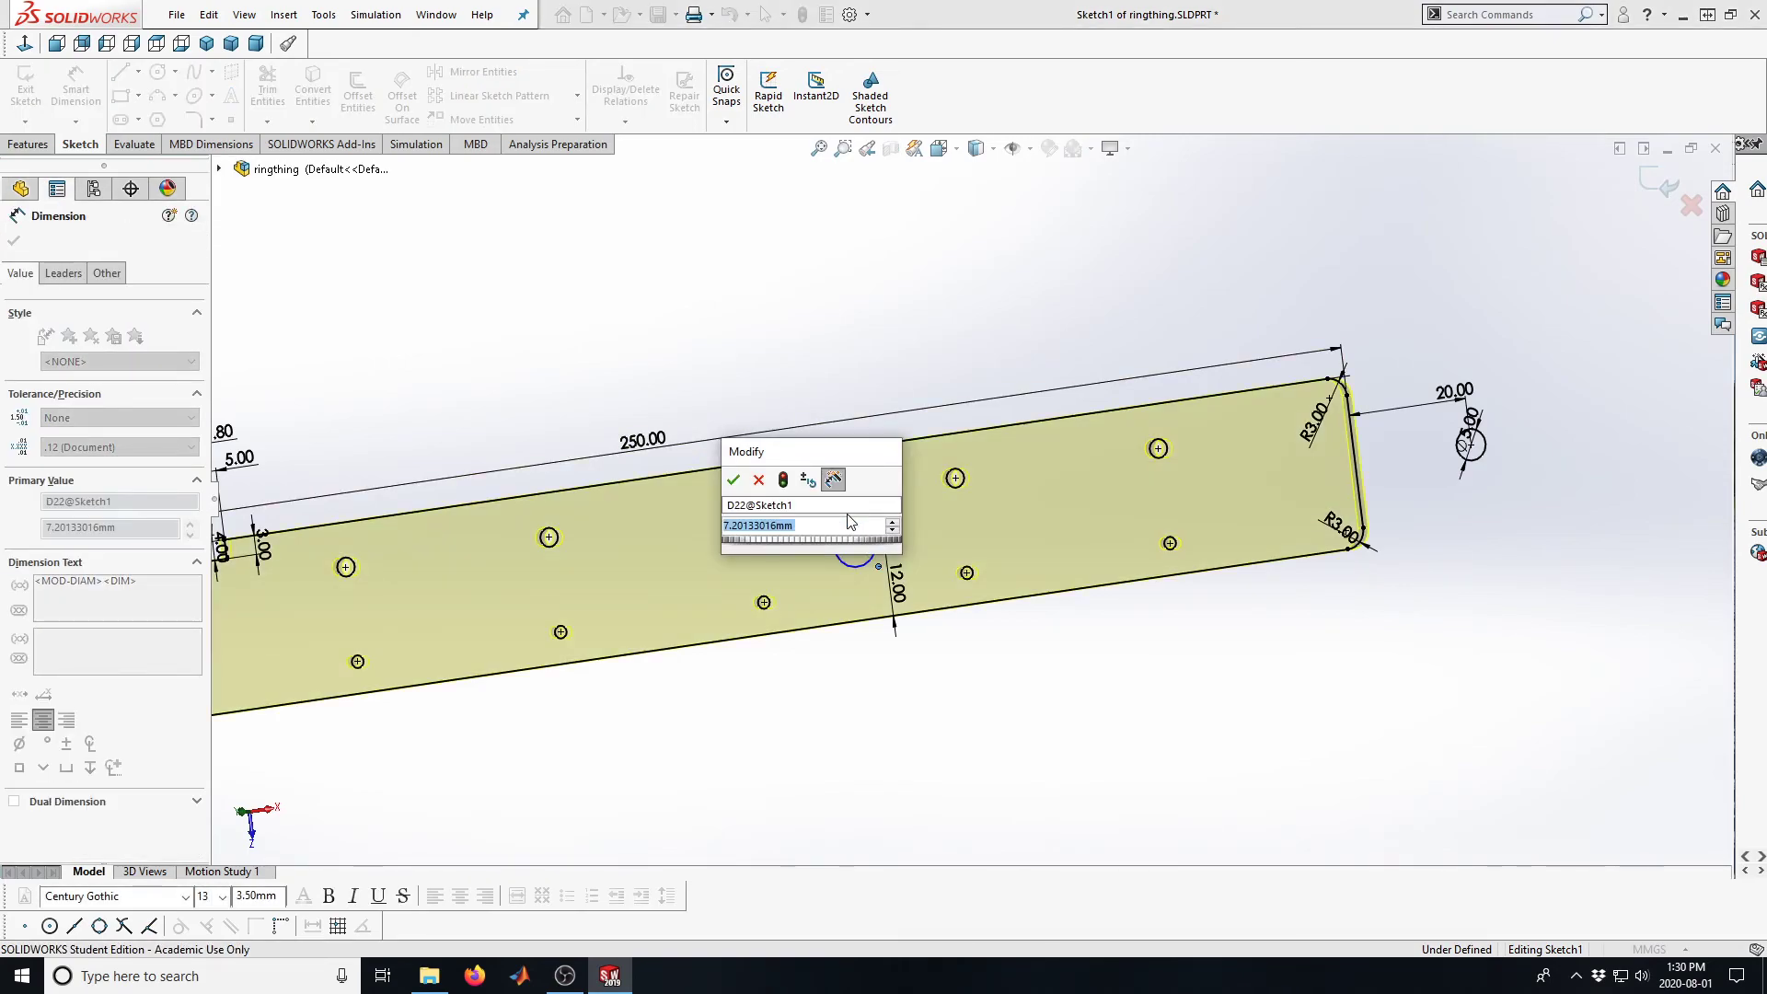
text(2)
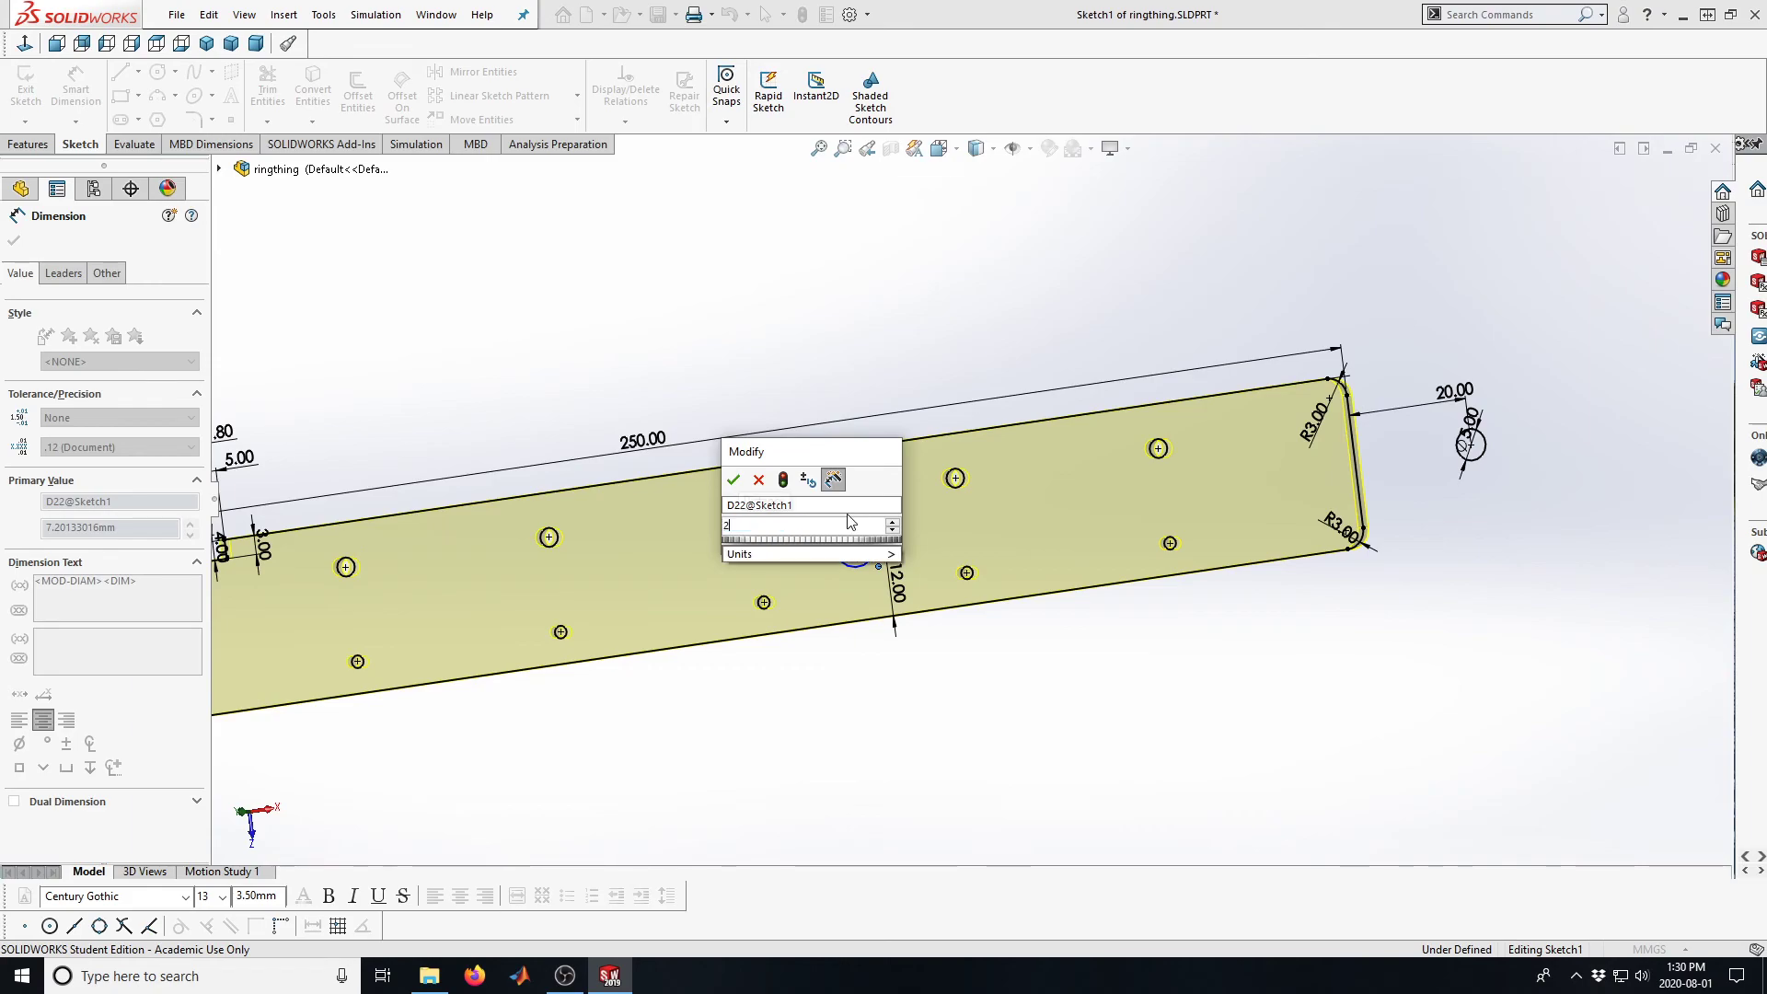
key(Return)
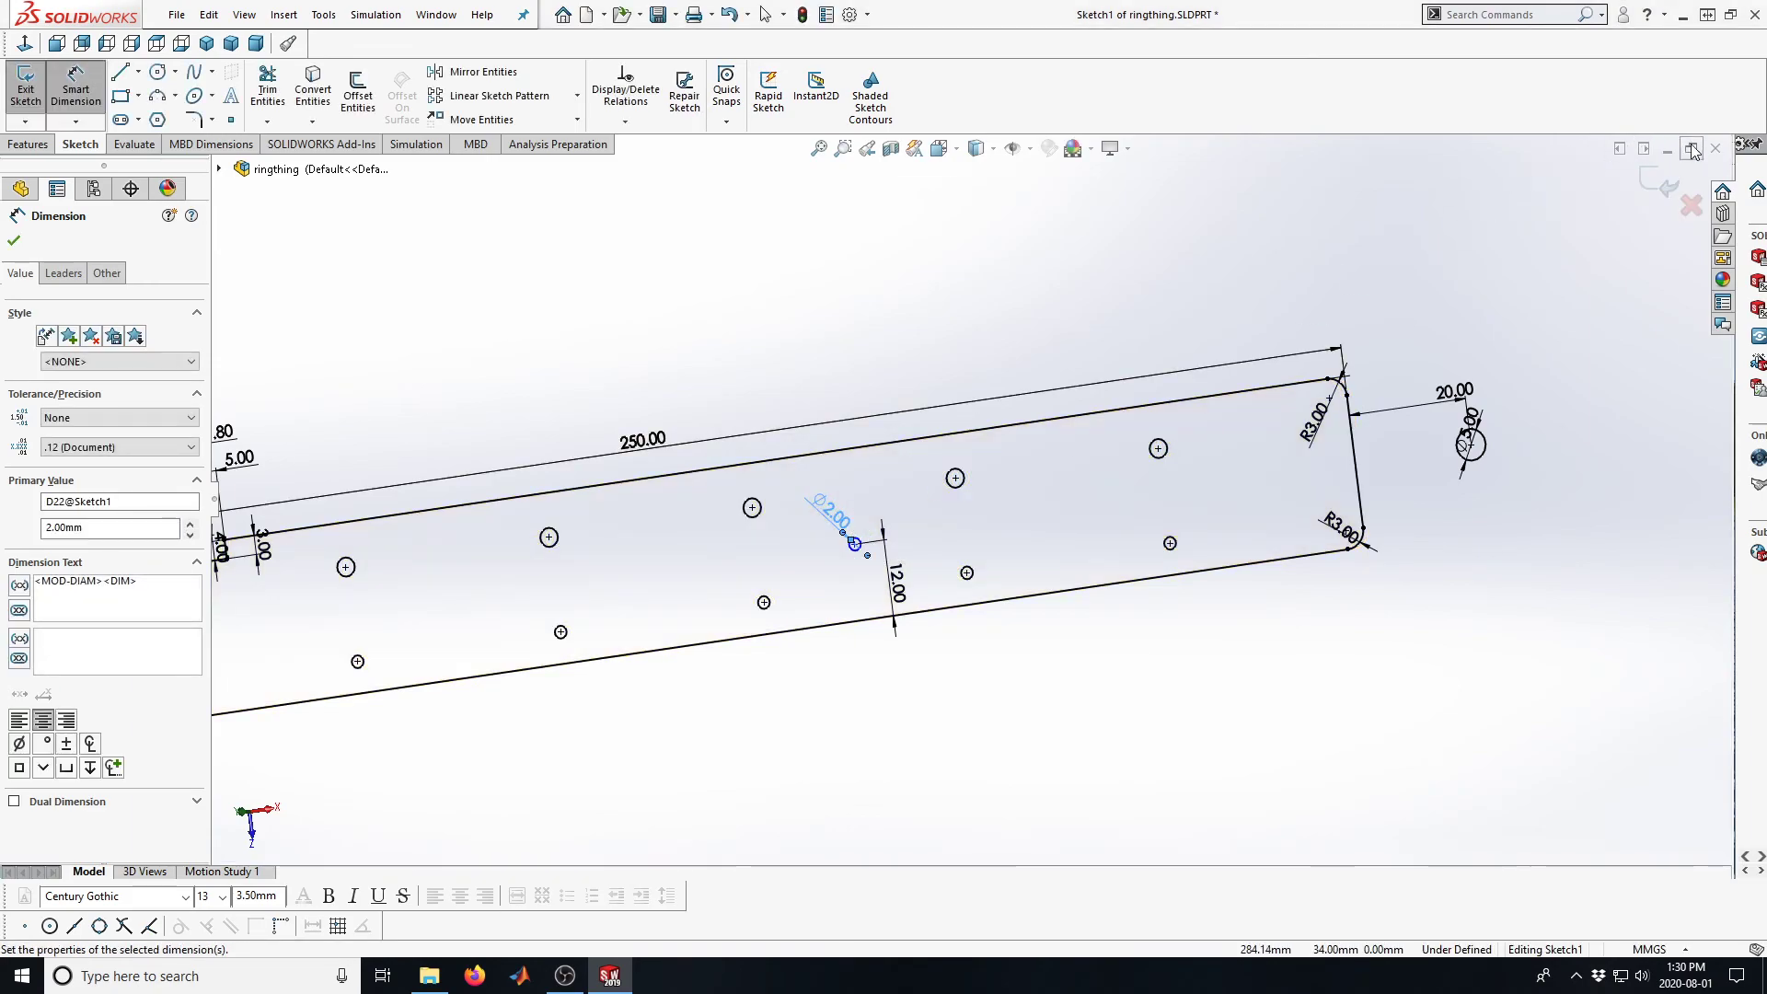
click(1663, 184)
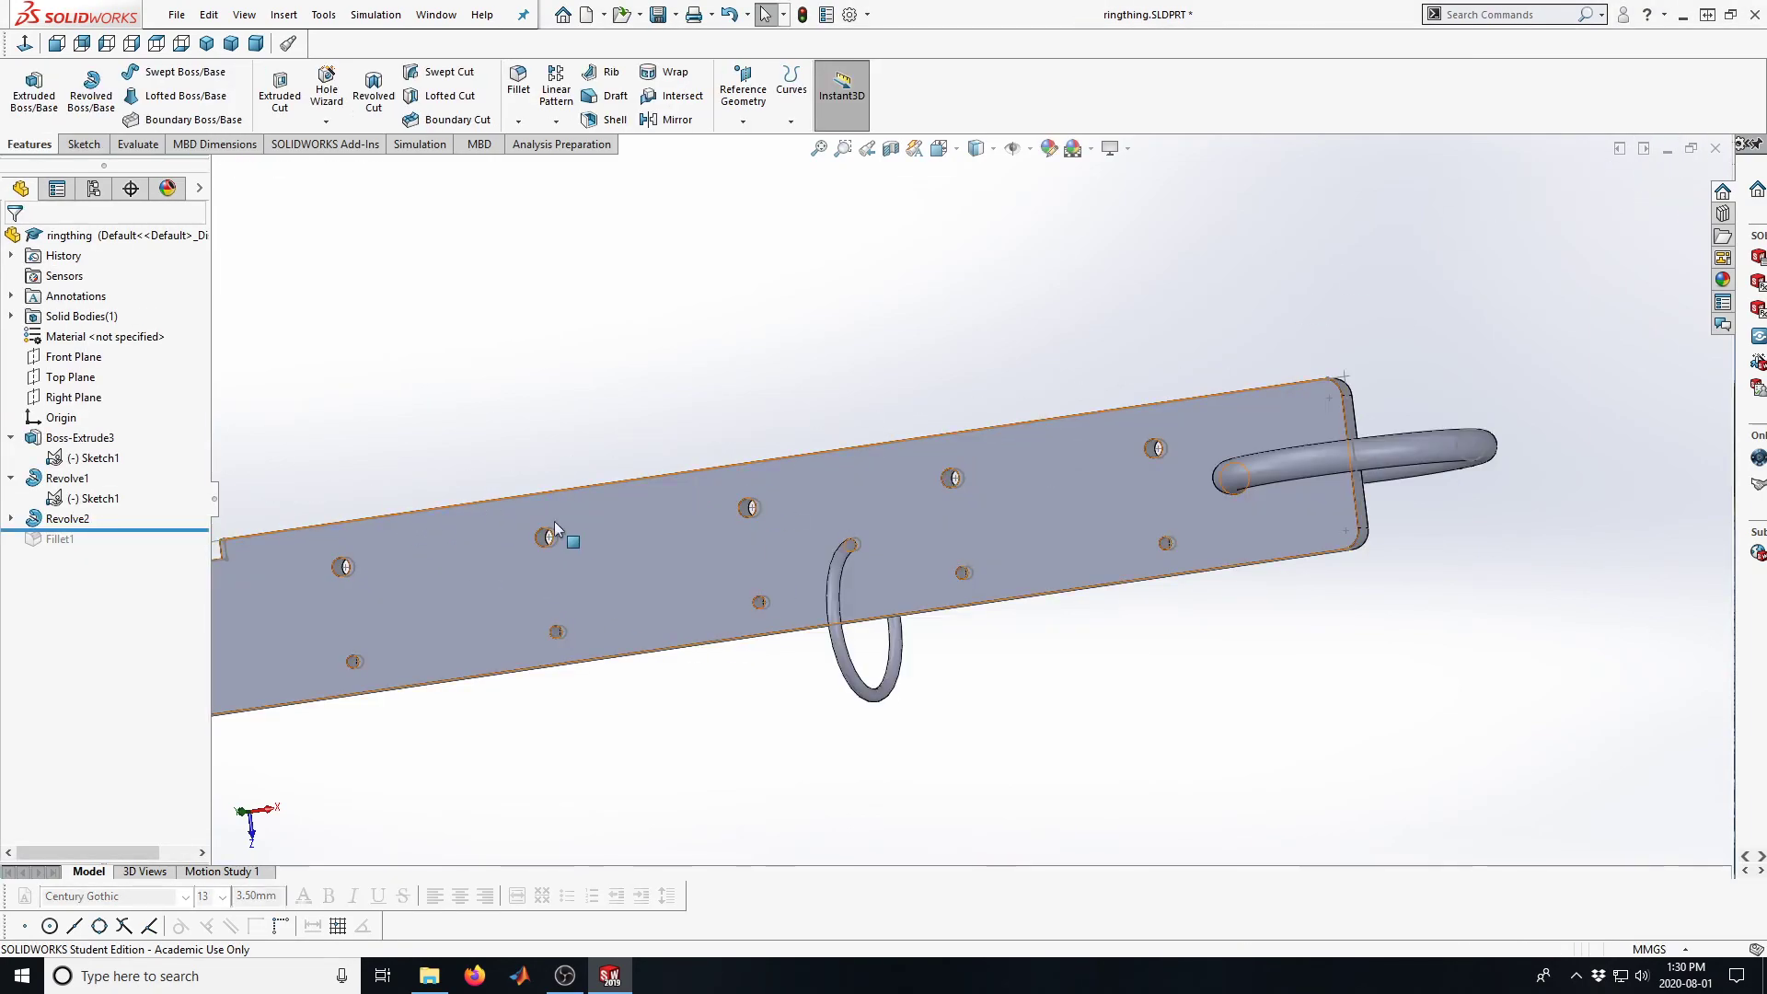
scroll(536, 515, up, 6)
middle_drag(644, 501, 690, 445)
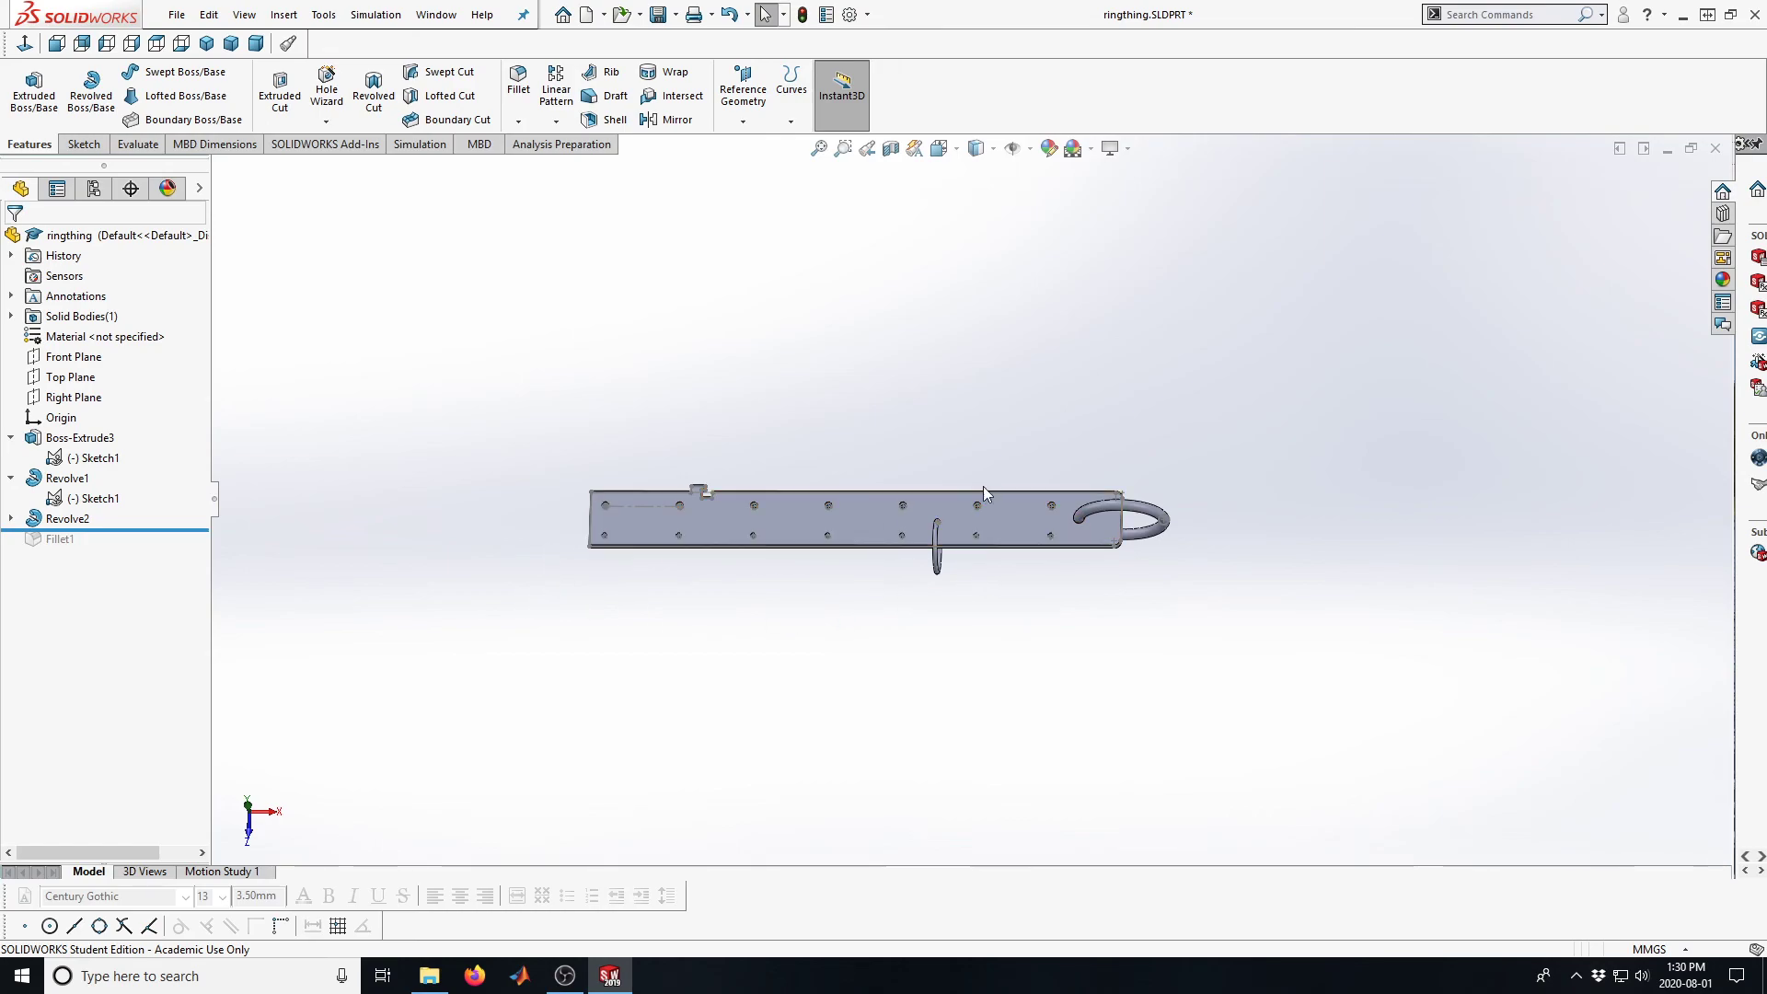
middle_drag(777, 643, 488, 742)
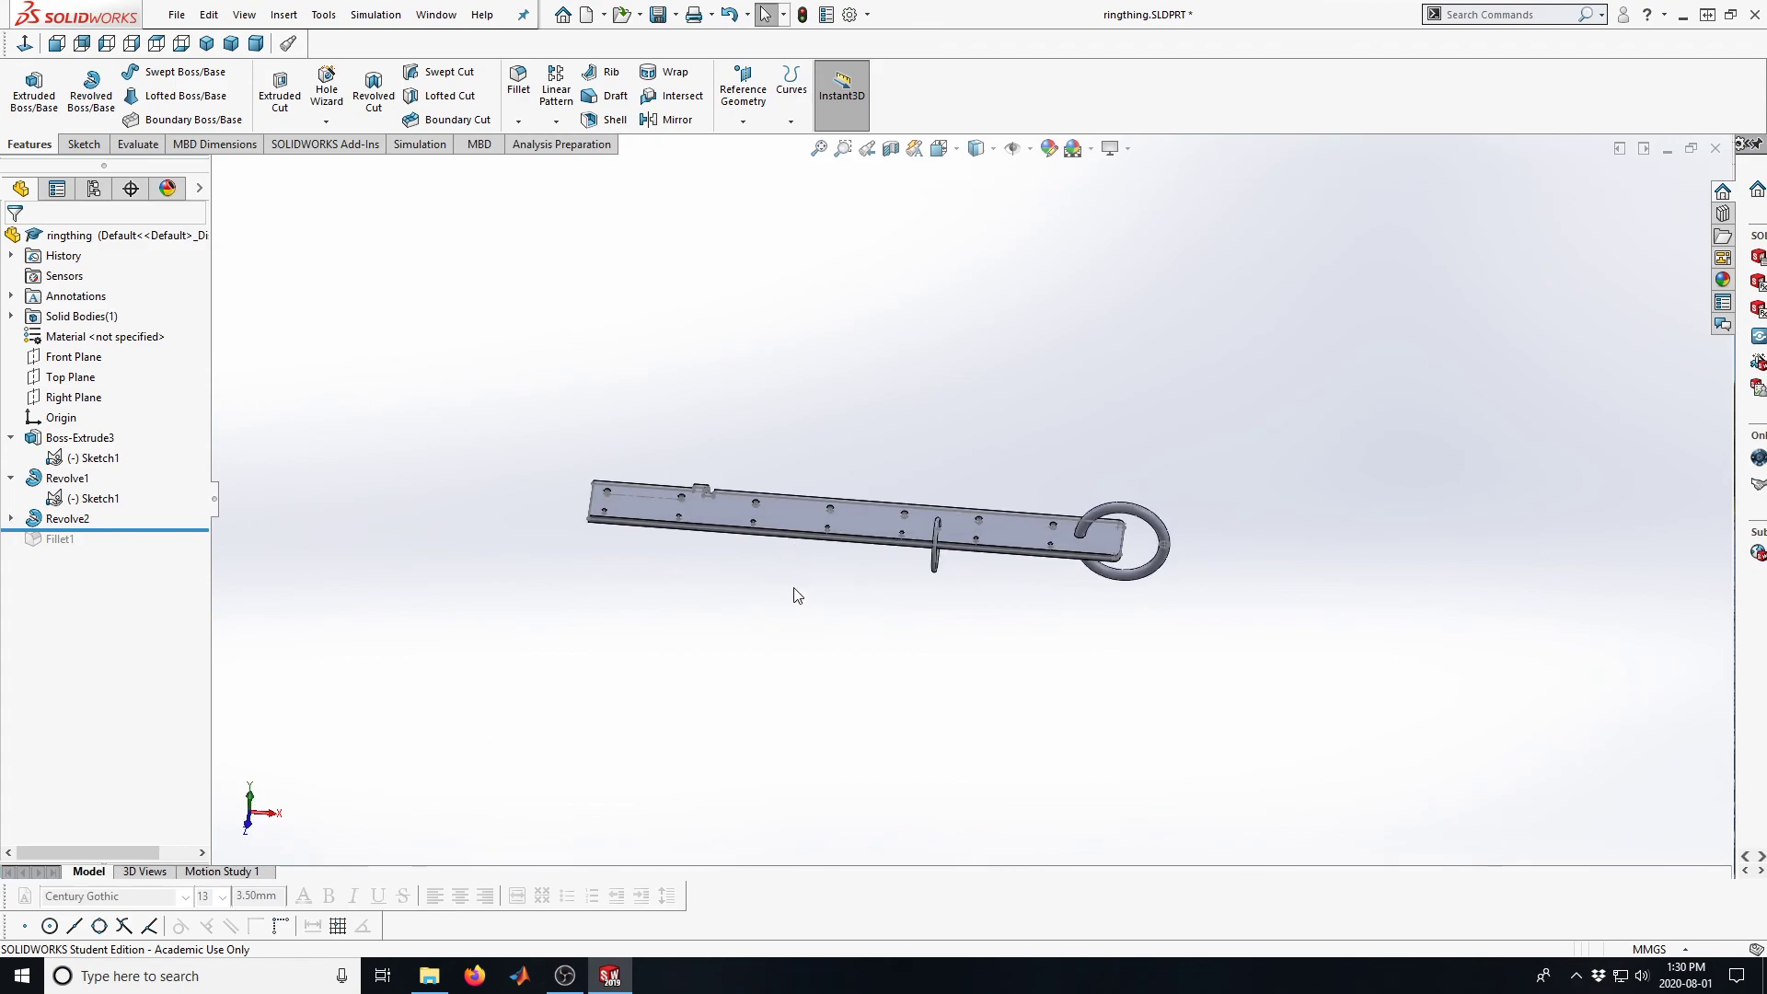